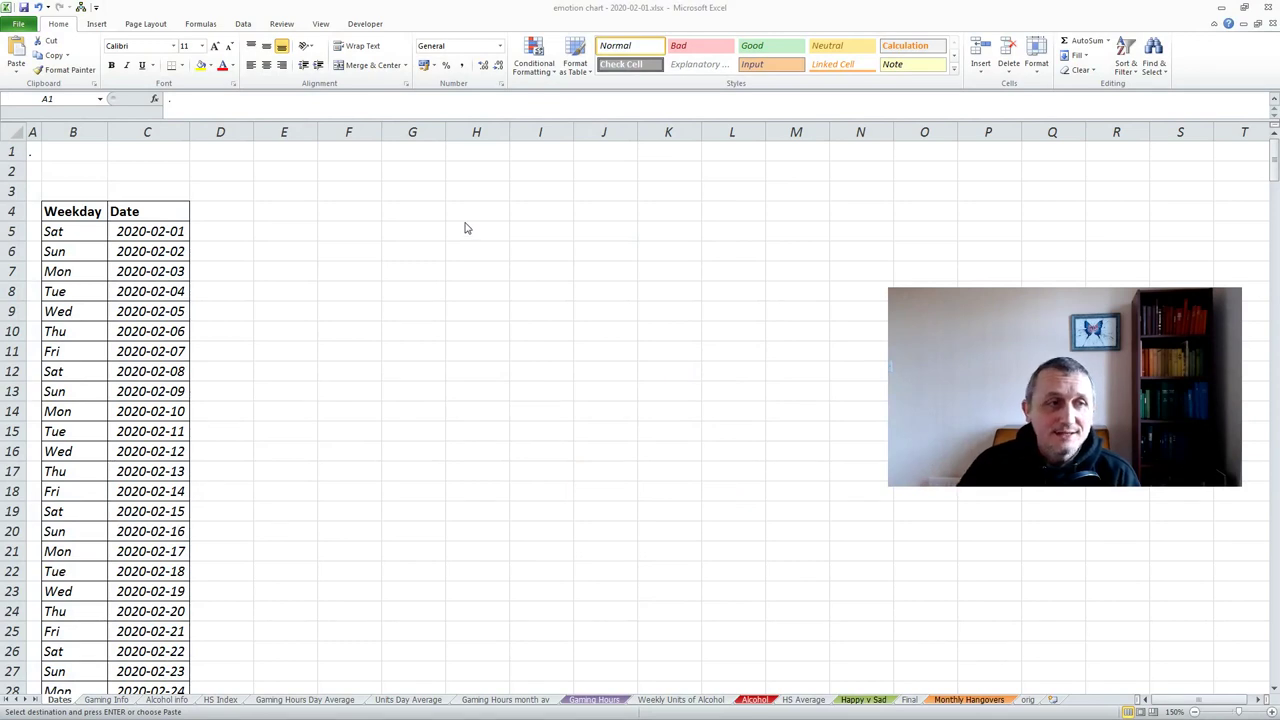
Inspect the weekday TEXT formulas in B5 and B11 and the C5 date, then go to Gaming Info.
click(87, 169)
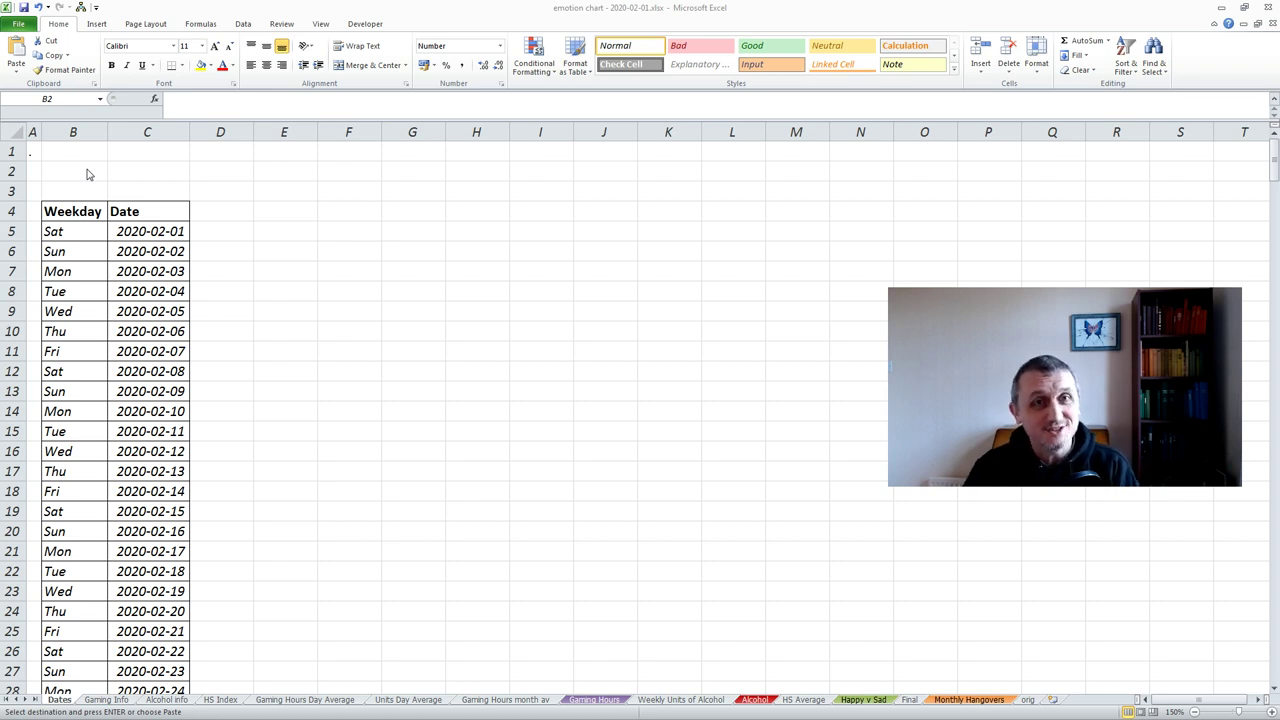
click(98, 178)
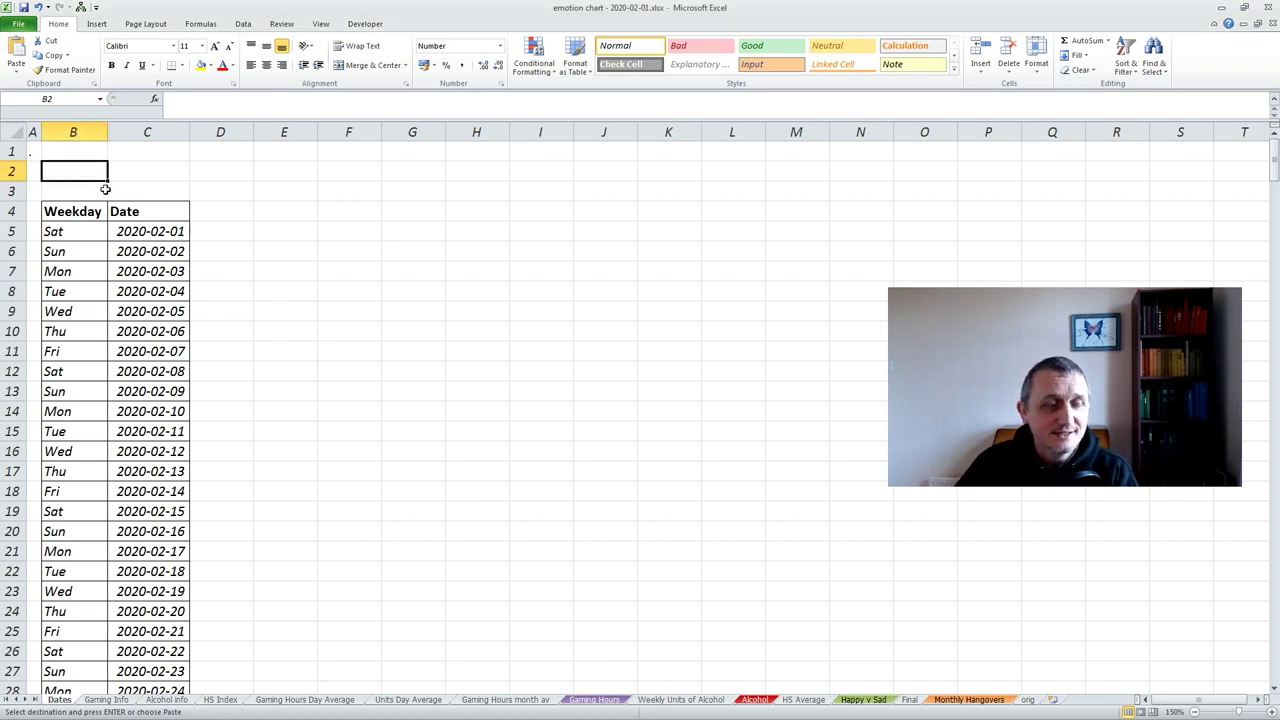
click(89, 231)
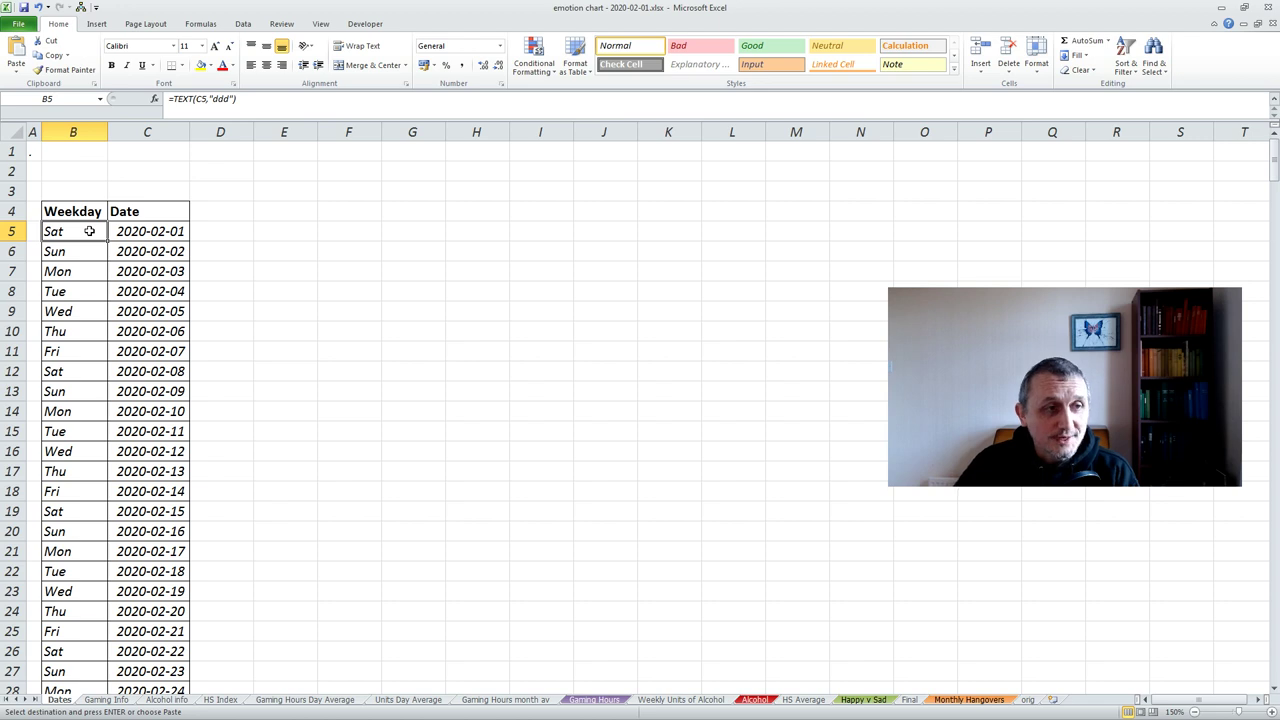
click(140, 236)
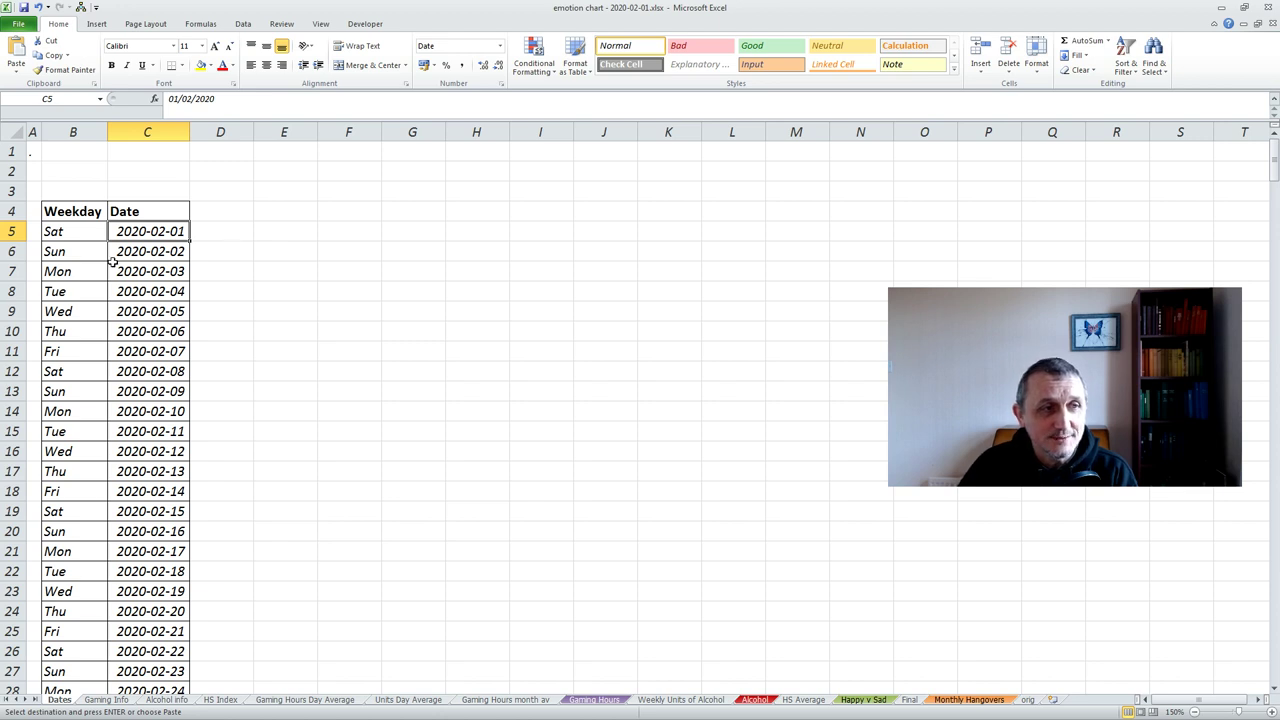
click(88, 234)
click(71, 346)
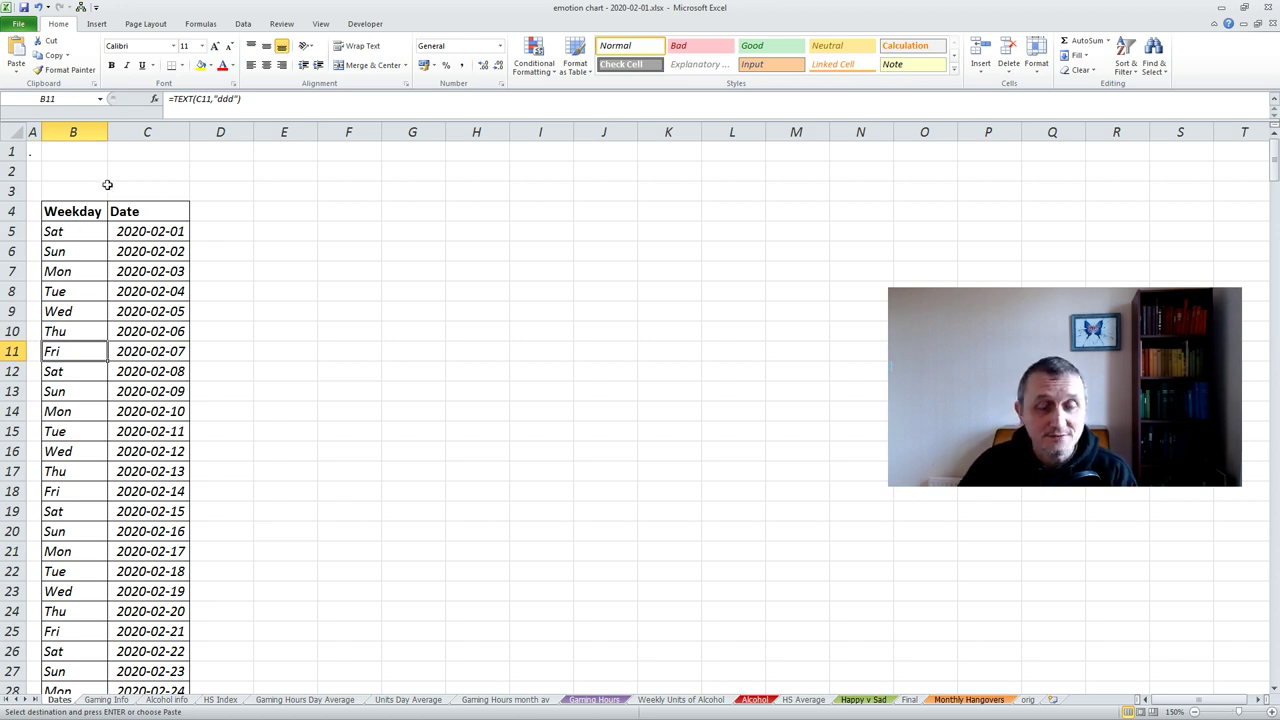
click(74, 172)
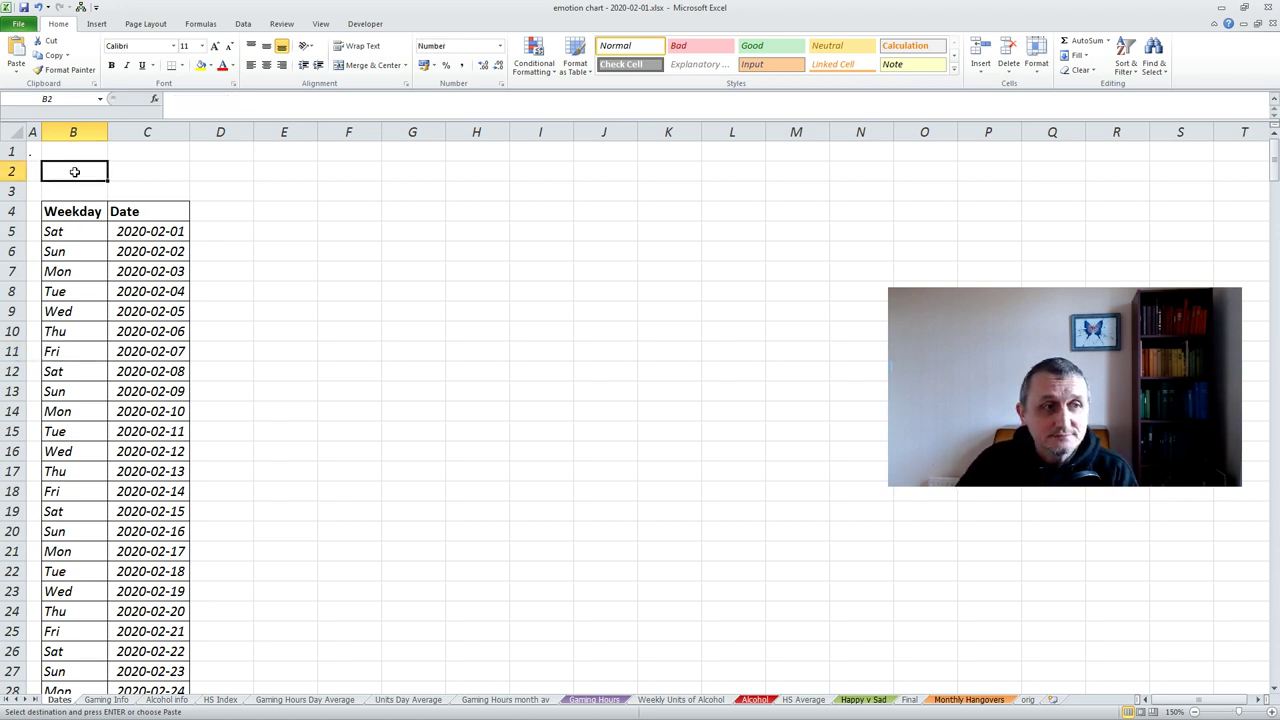
click(105, 700)
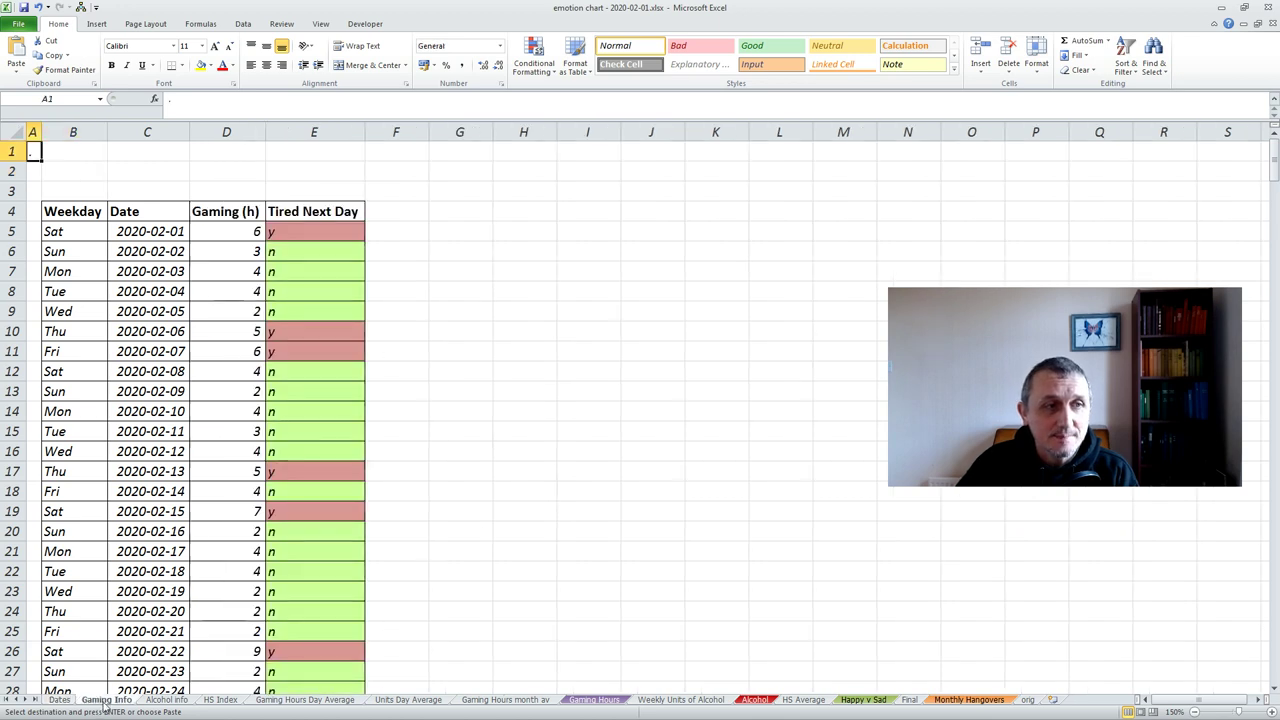
Check the Gaming (h) hour values in cells D5 through D8.
click(225, 185)
click(227, 170)
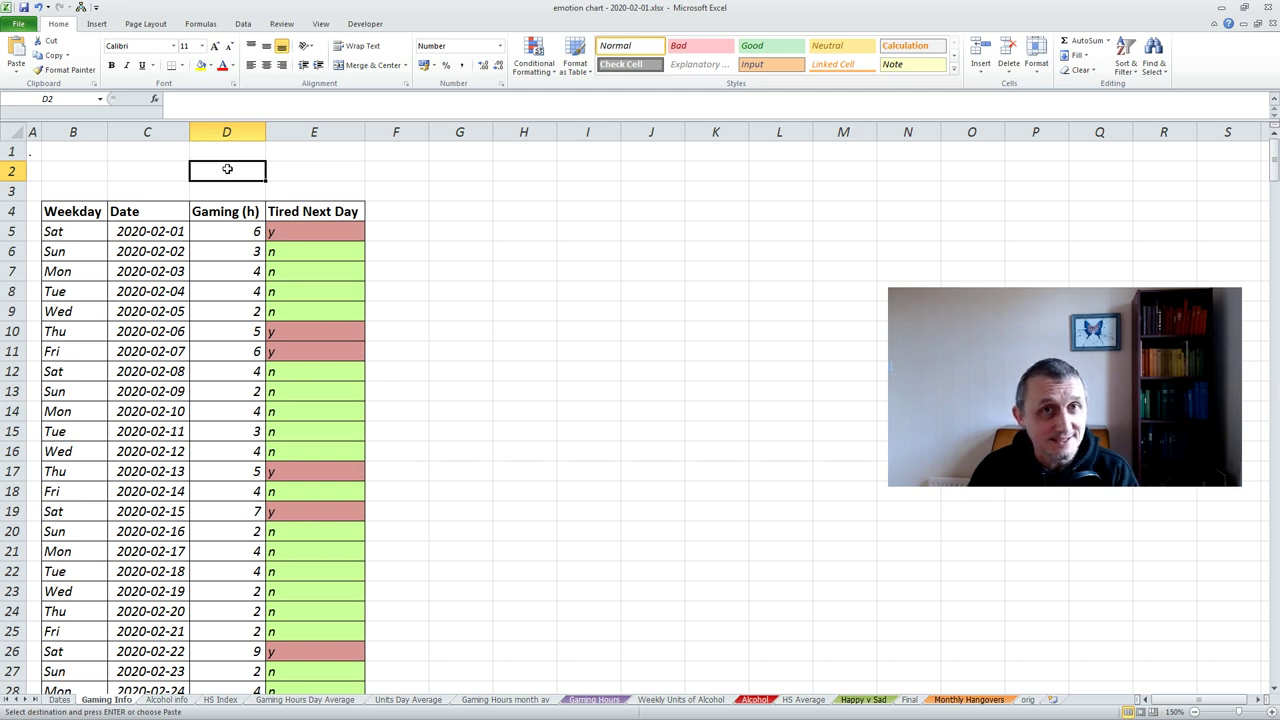
click(246, 232)
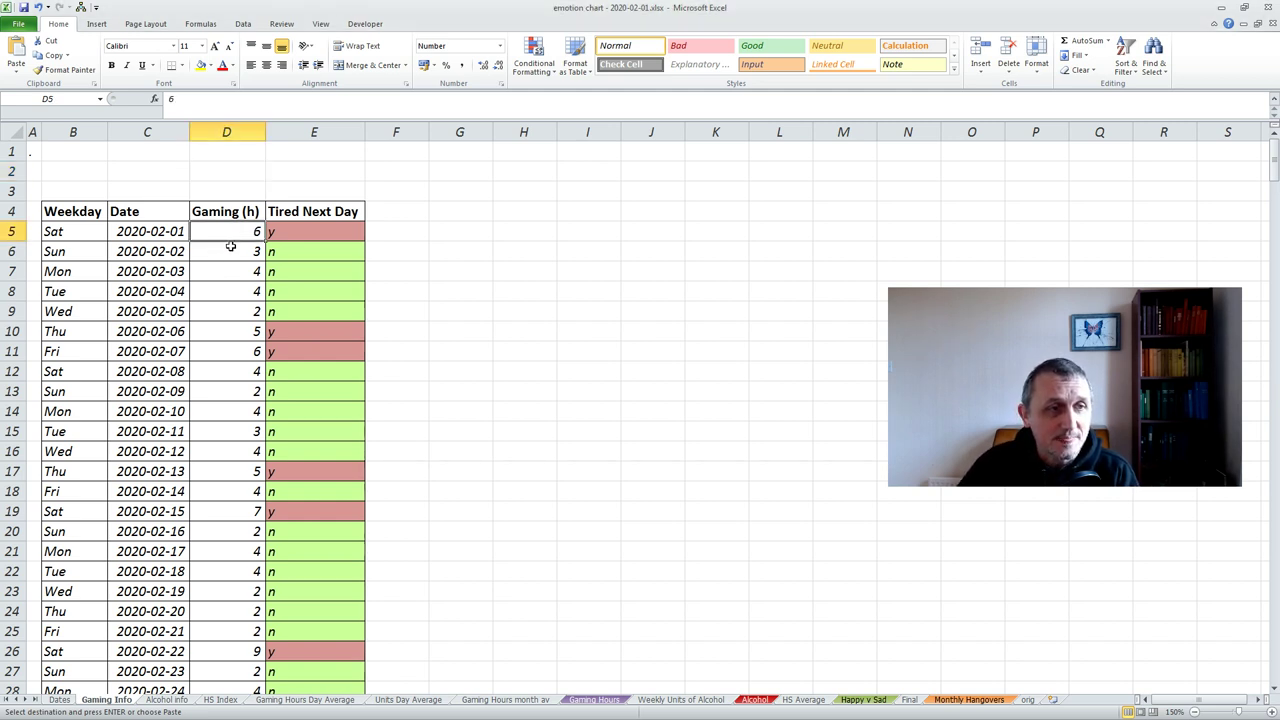
click(222, 295)
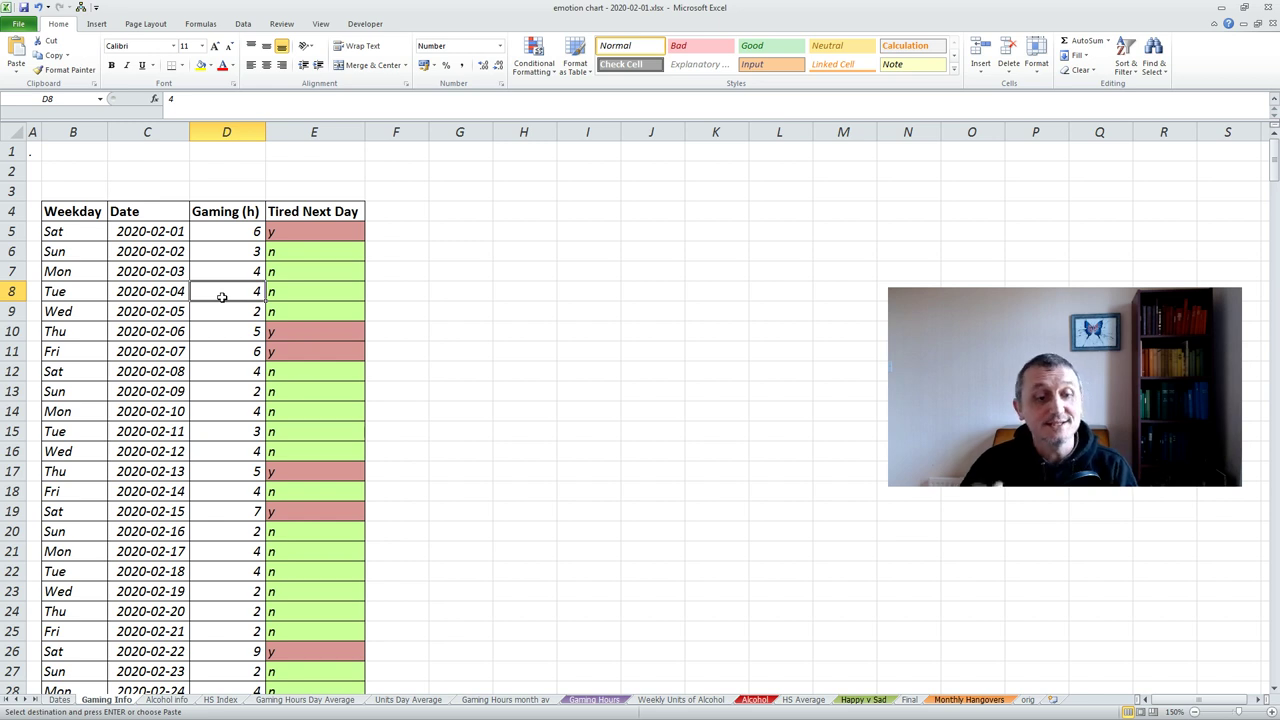
click(244, 236)
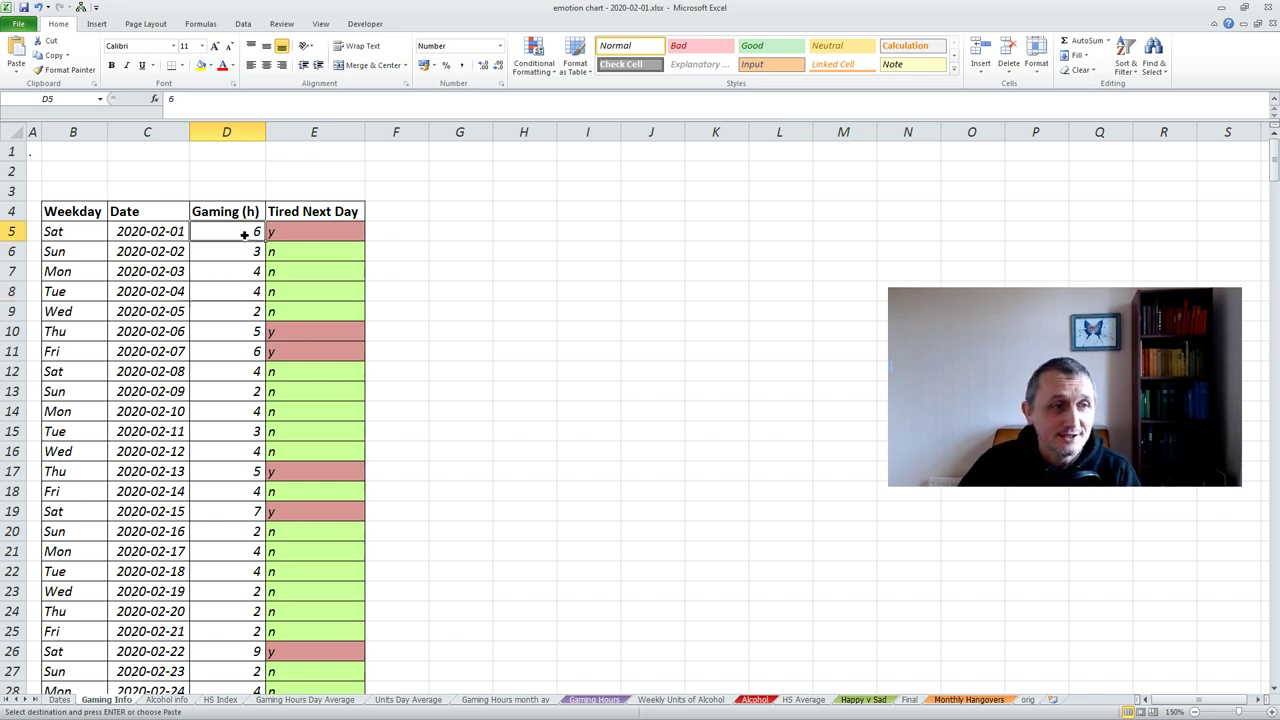
click(236, 250)
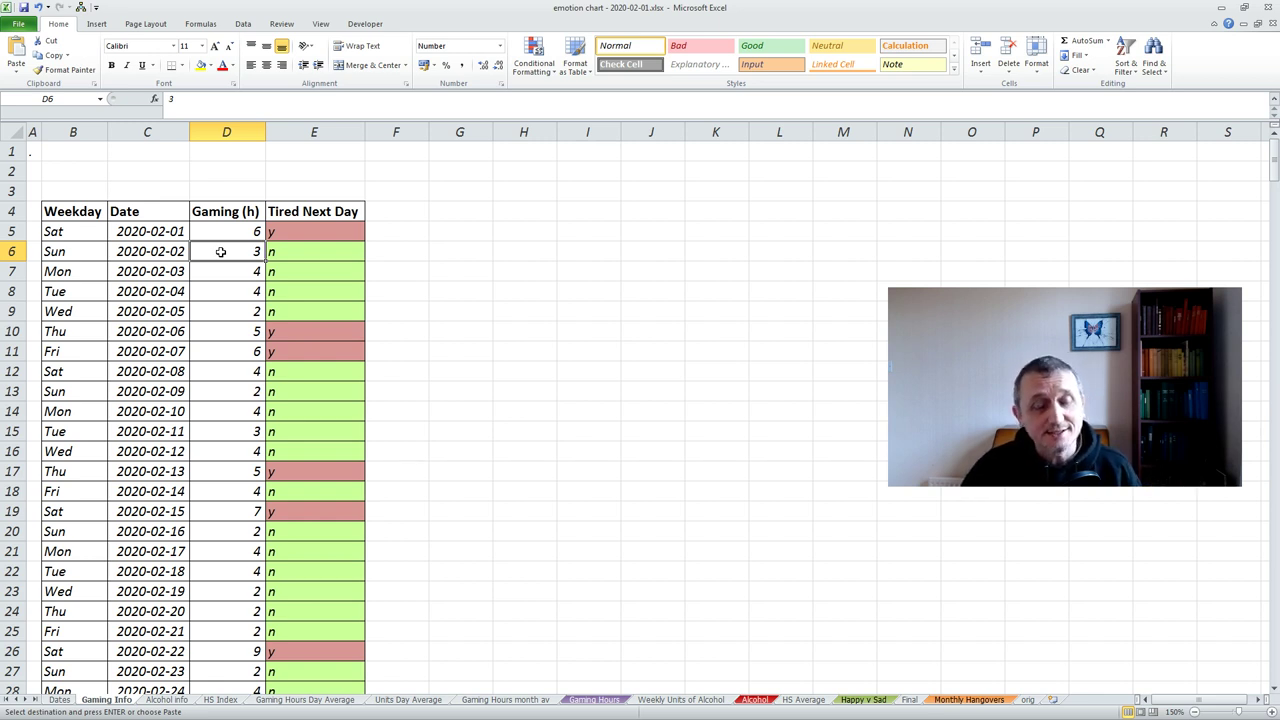
Inspect the Tired Next Day IF formula in E5 against the C5 date and D7 hours.
click(300, 191)
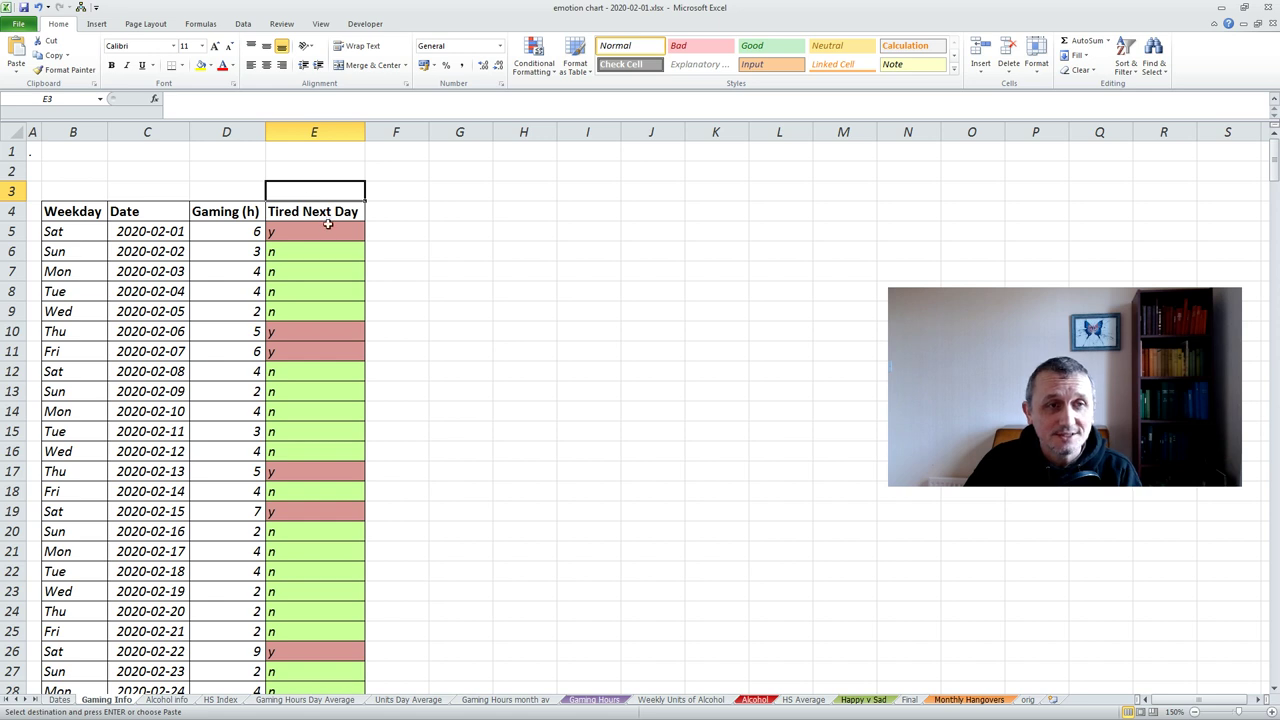
click(325, 229)
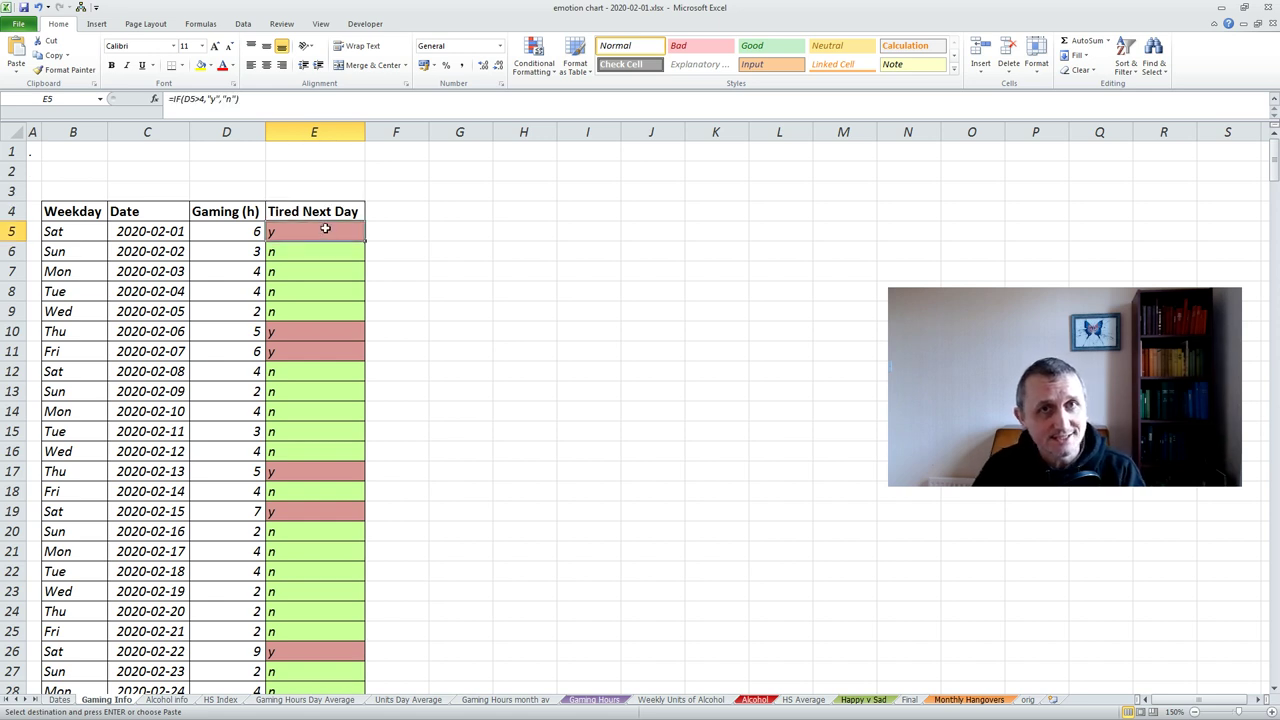
click(156, 231)
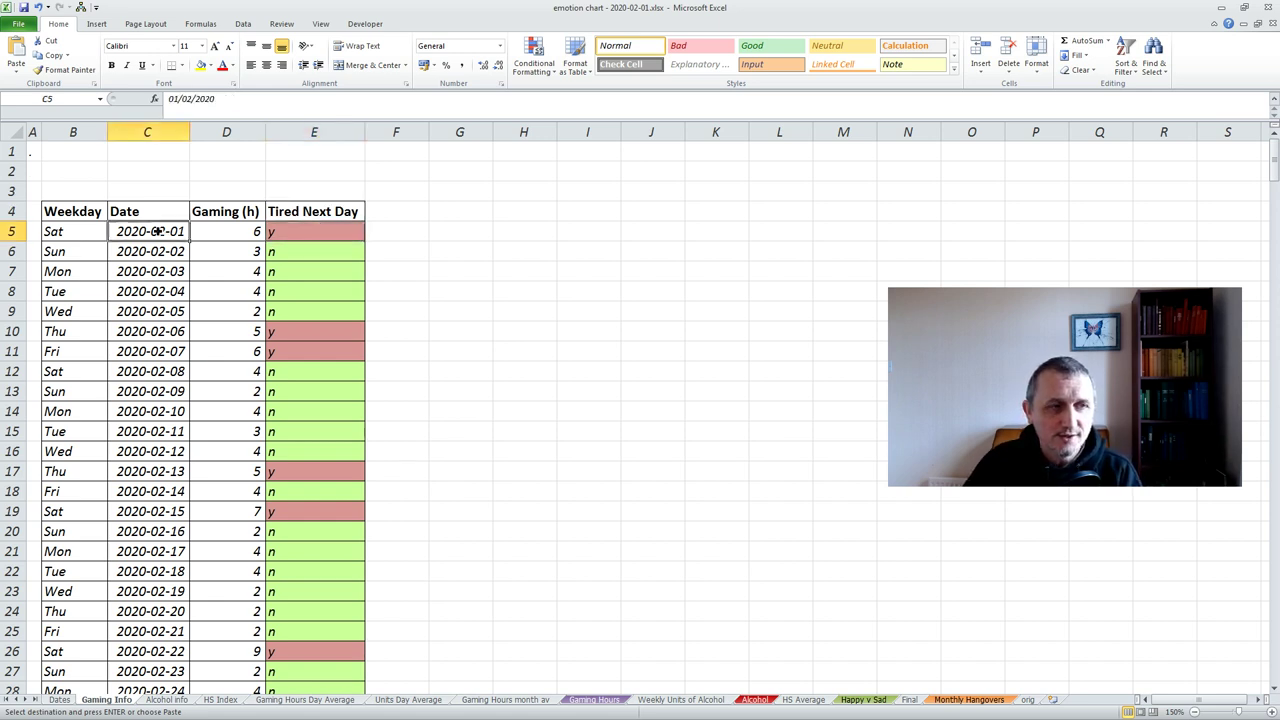
click(286, 232)
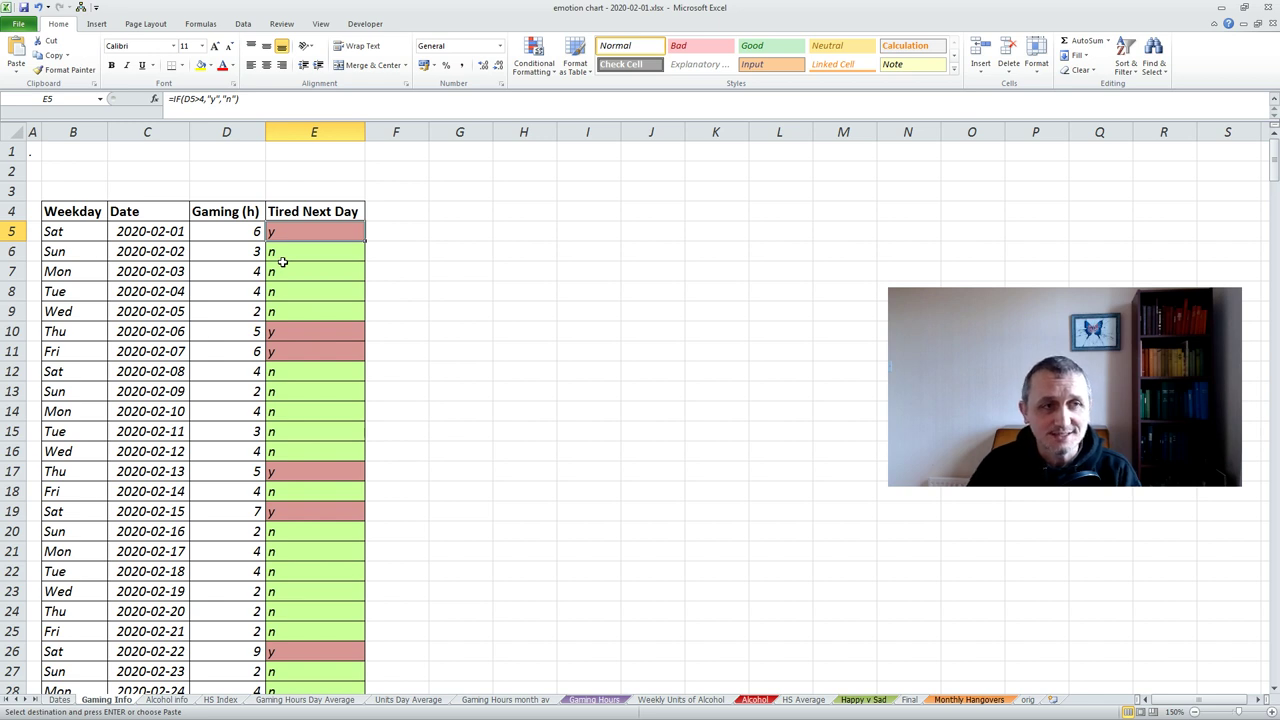
click(249, 273)
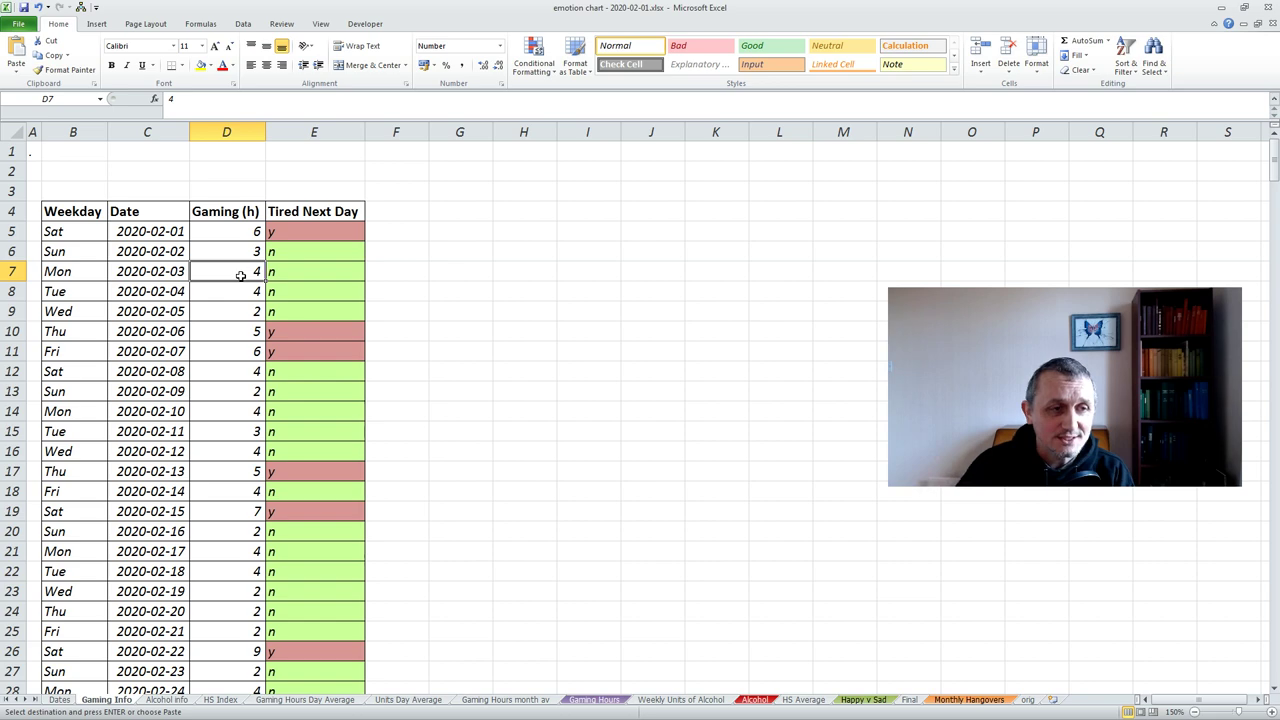
Scroll through the data, check the E137 Tired Next Day formula, then switch to Alcohol info.
scroll(238, 278, down, 6)
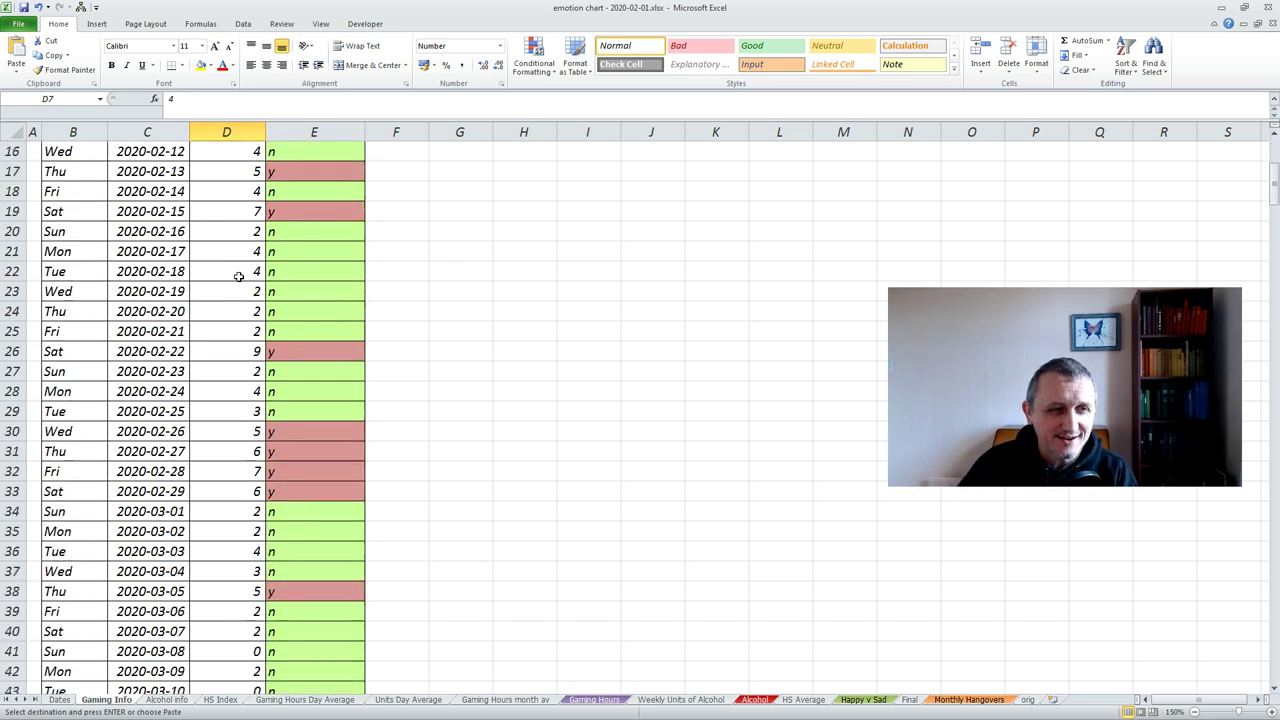
scroll(222, 290, down, 11)
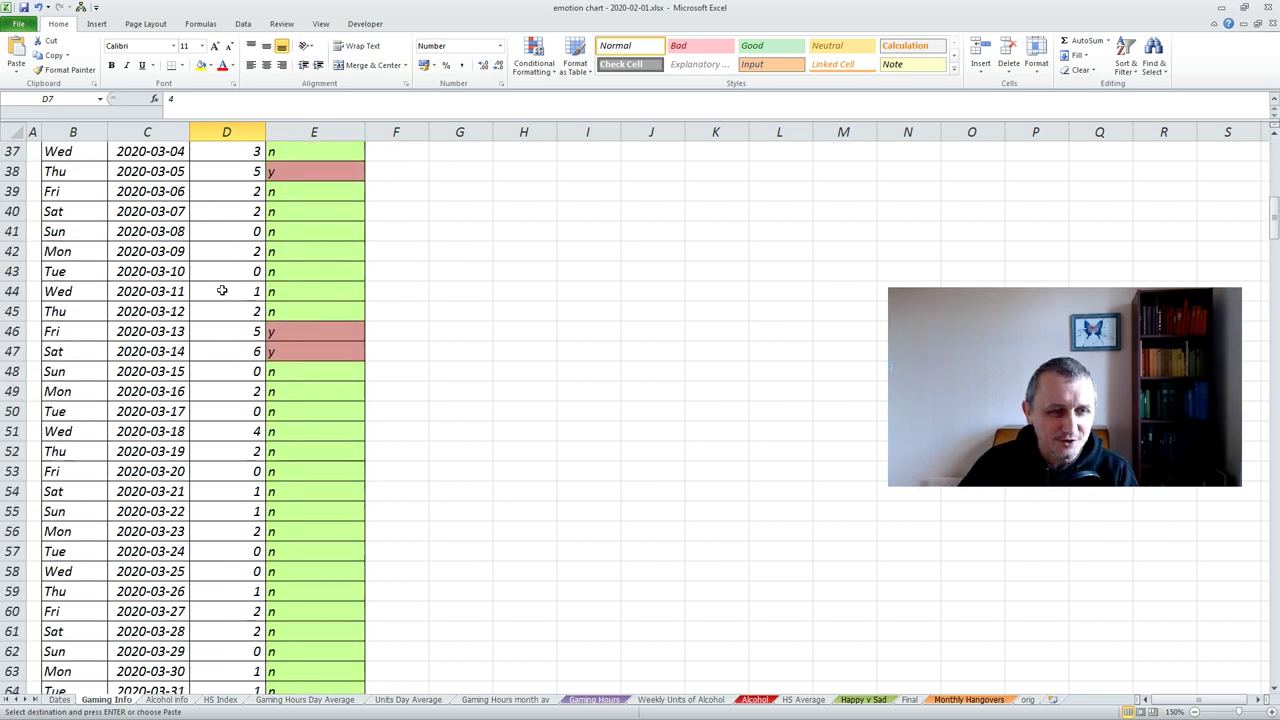
scroll(222, 290, down, 10)
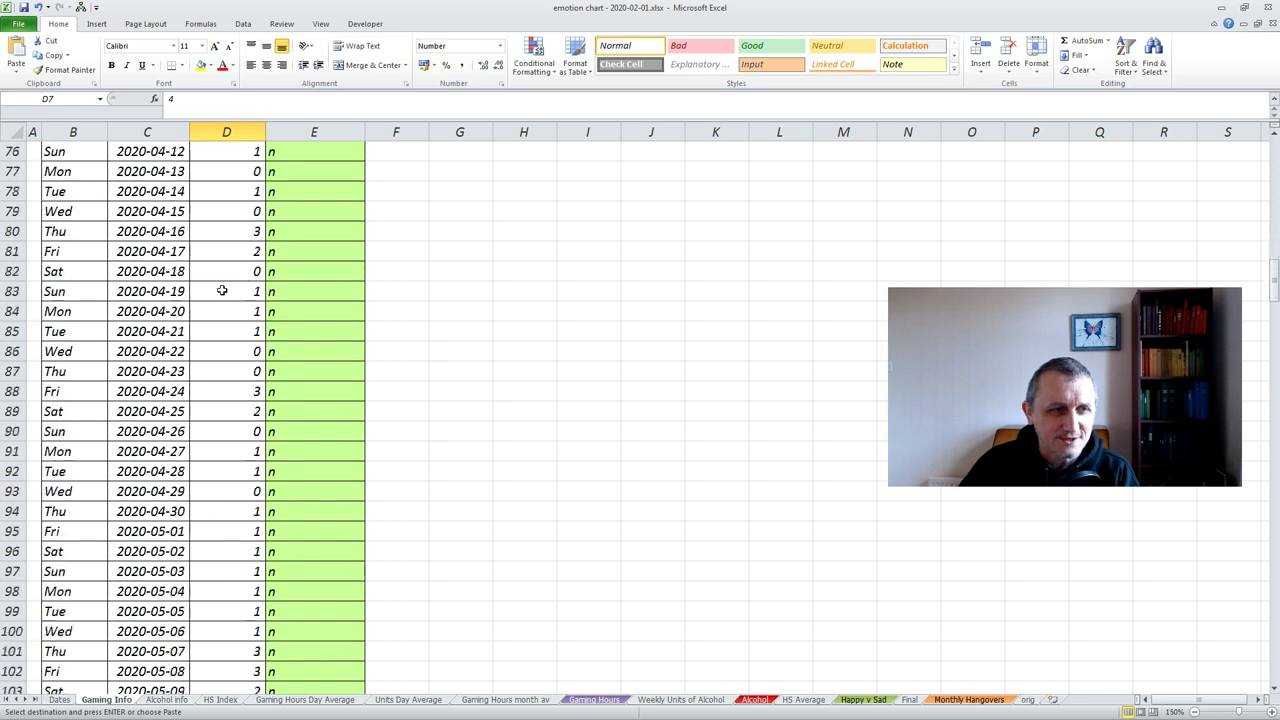
scroll(222, 290, up, 13)
scroll(222, 290, down, 9)
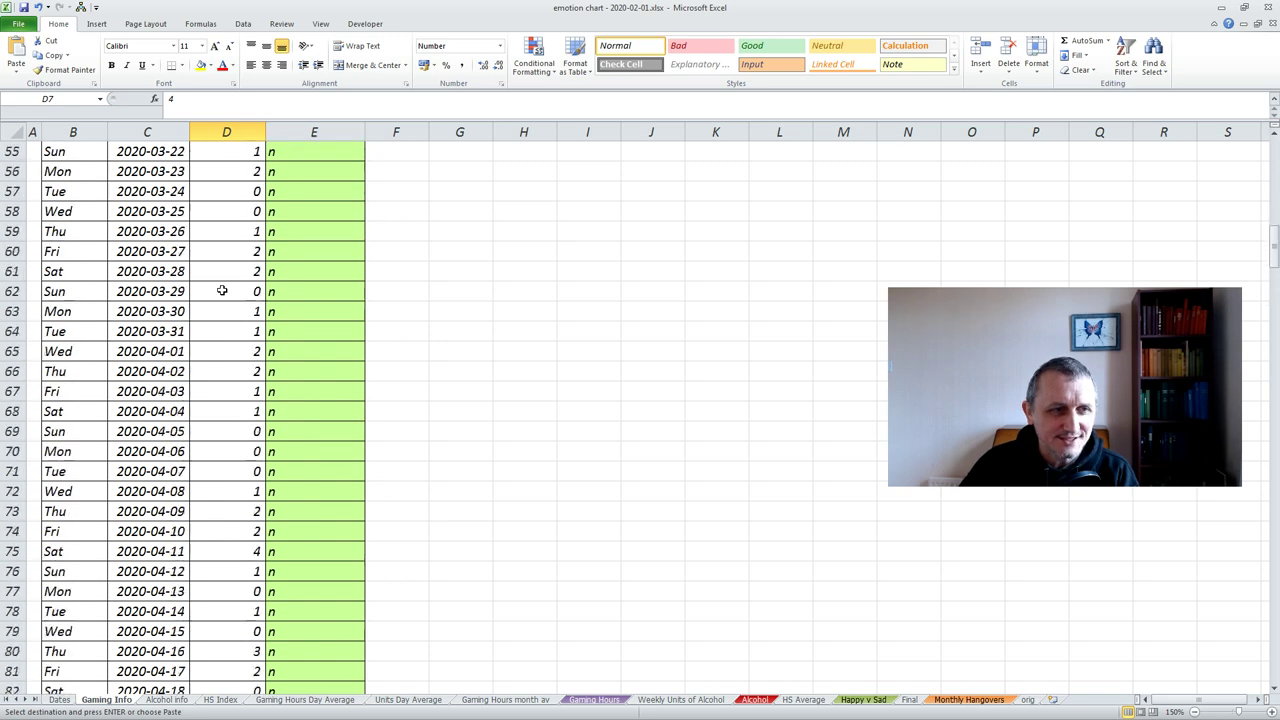
scroll(222, 290, down, 19)
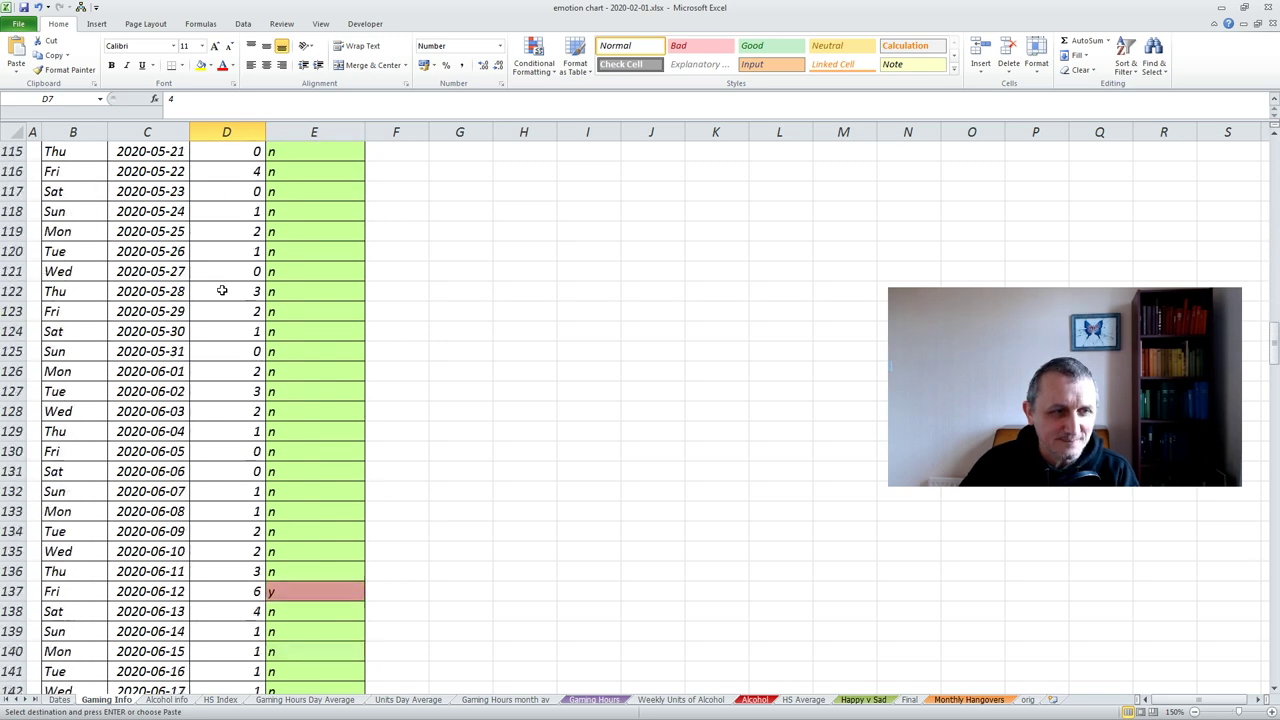
scroll(222, 290, down, 1)
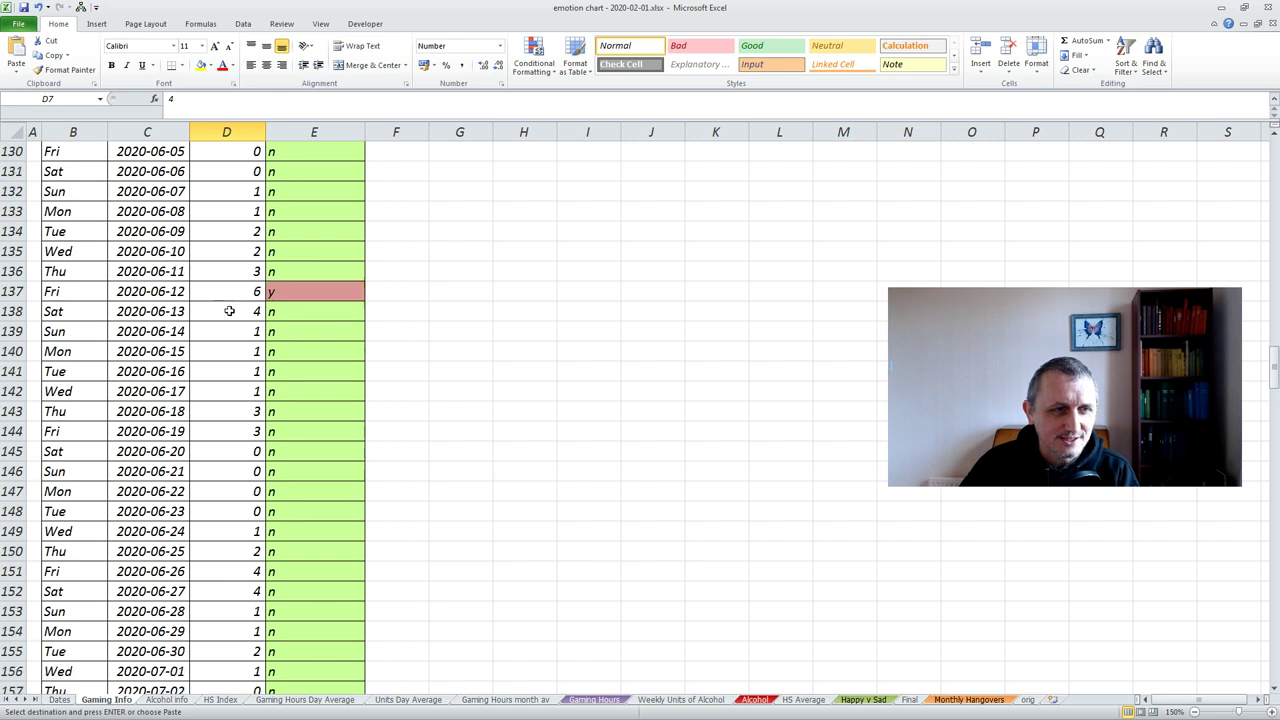
click(291, 295)
scroll(242, 350, down, 6)
scroll(242, 350, down, 7)
scroll(242, 350, up, 20)
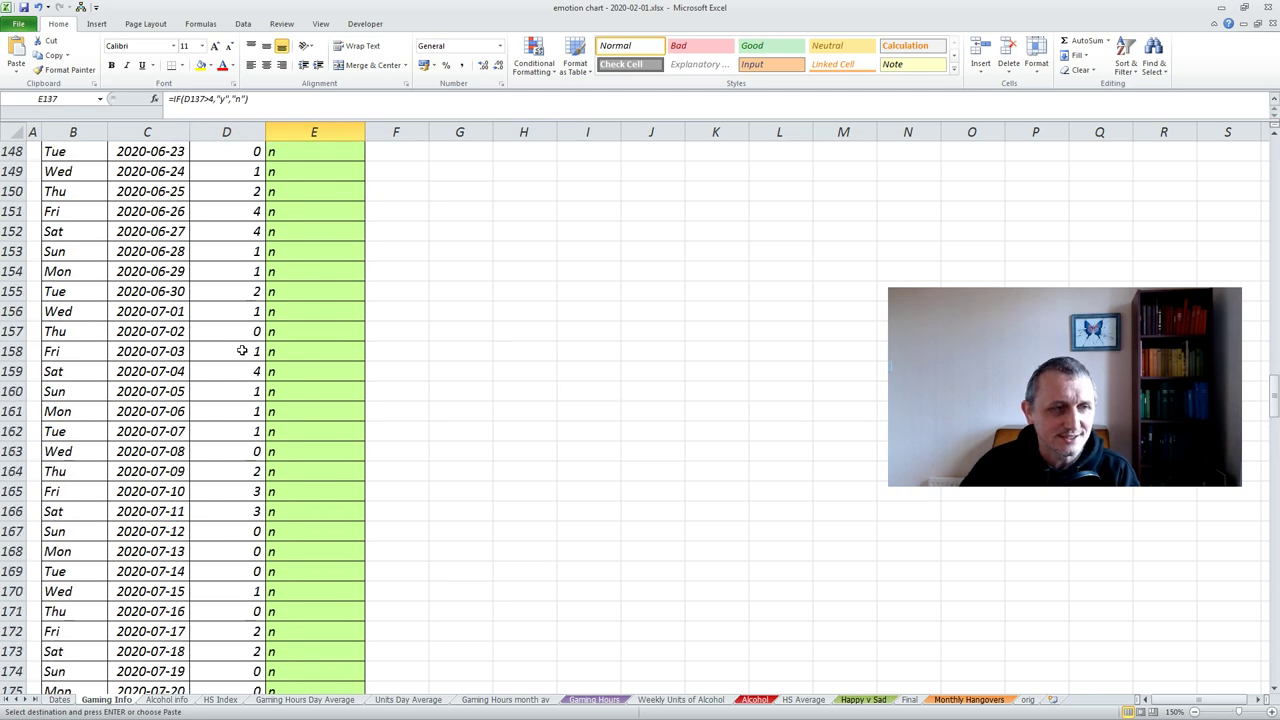
scroll(242, 350, up, 17)
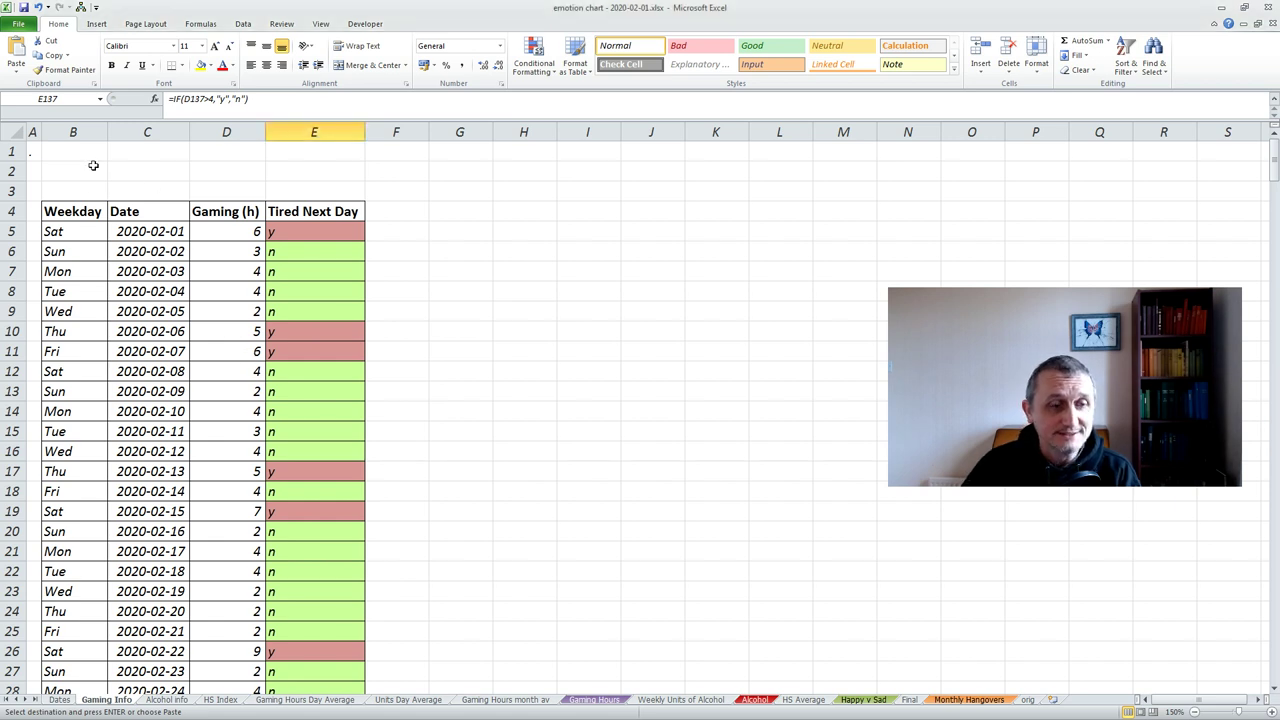
click(170, 701)
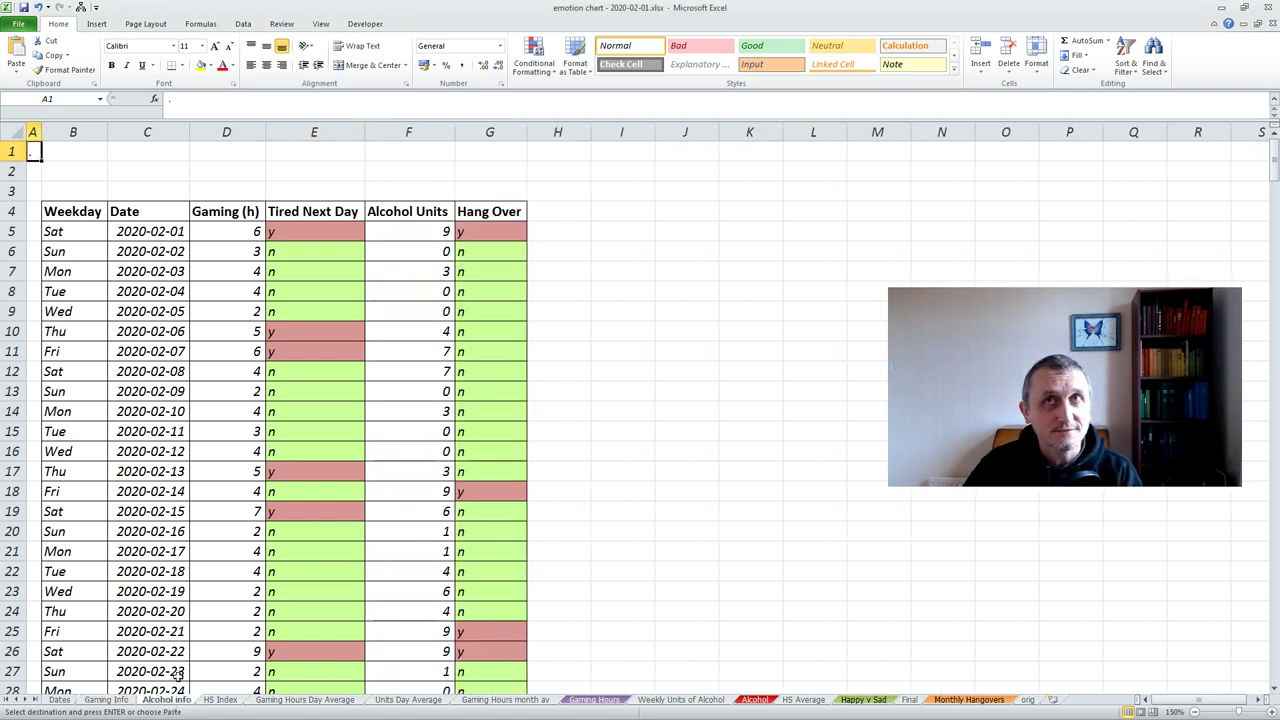
Check the Alcohol Units values for 2020-02-01 and 2020-02-02 and the Hang Over formula in G5.
click(349, 271)
click(401, 228)
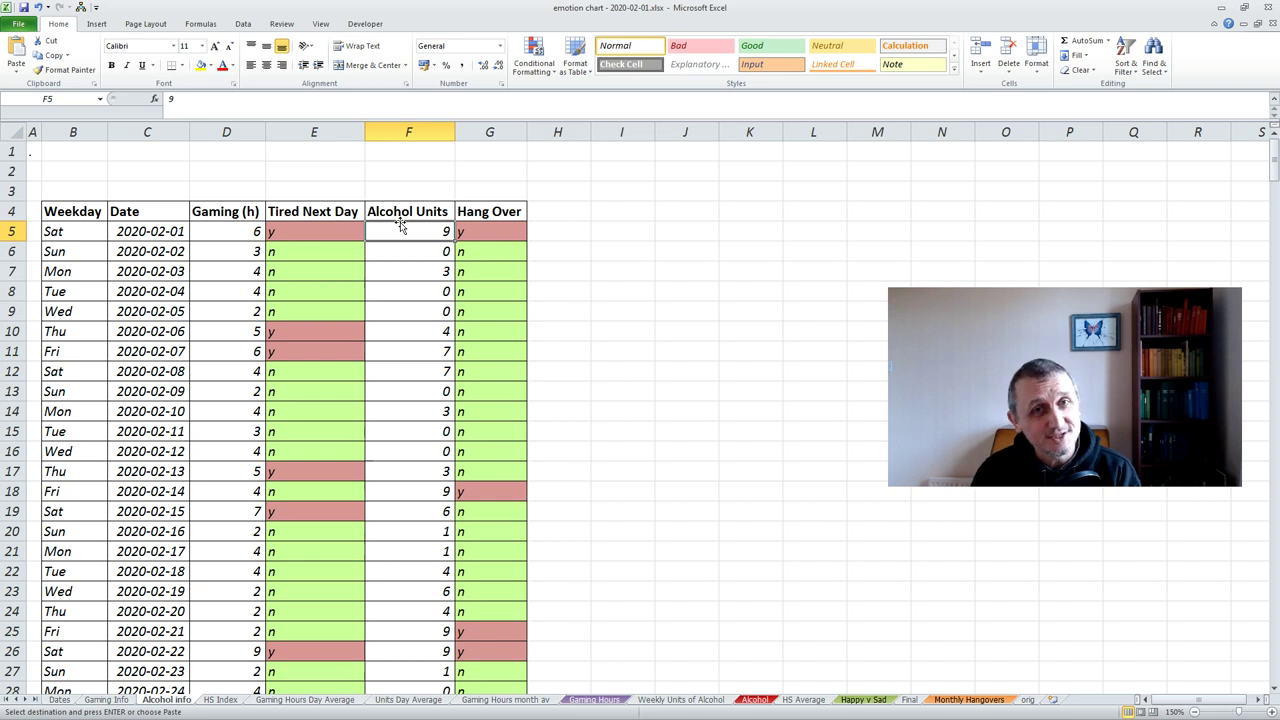
click(414, 249)
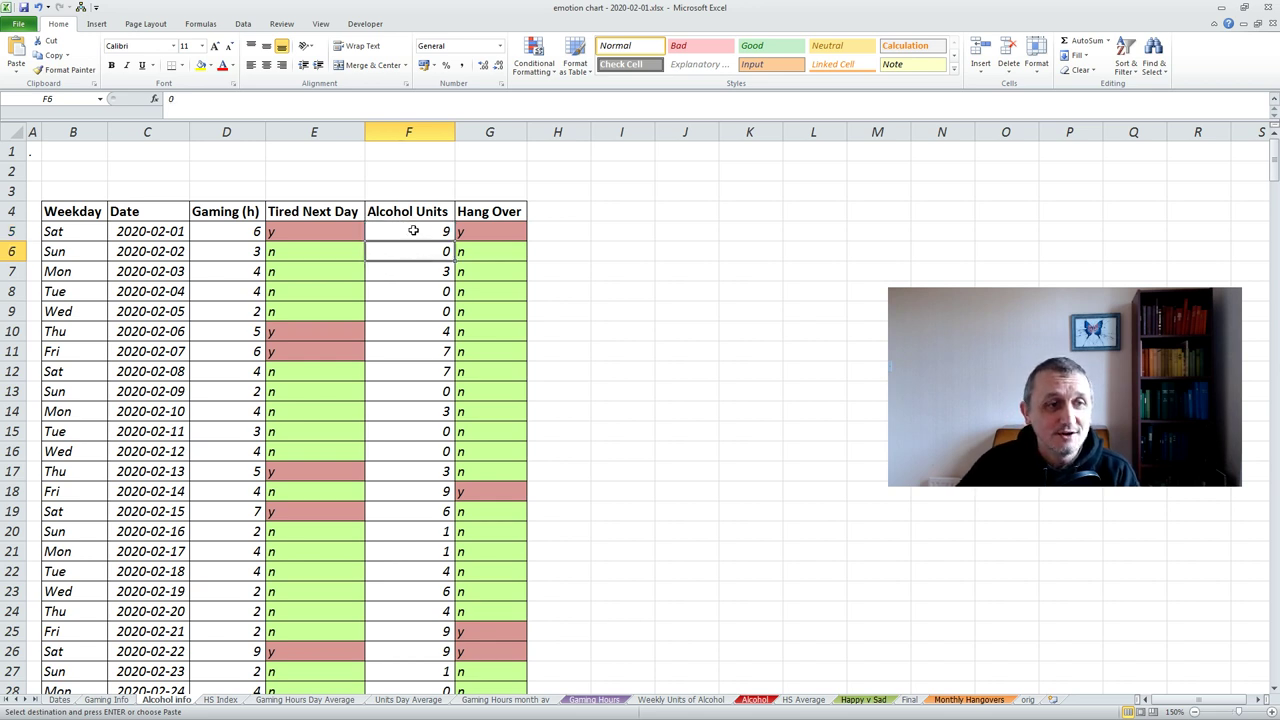
click(414, 230)
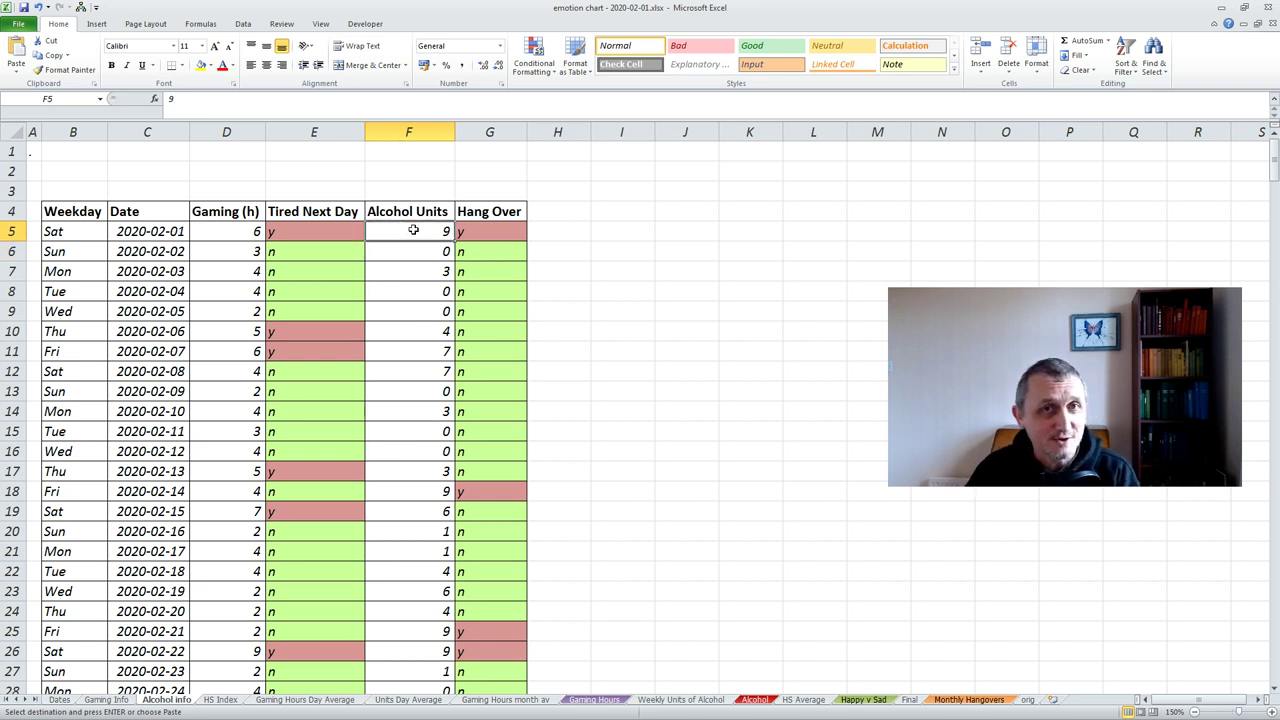
click(478, 226)
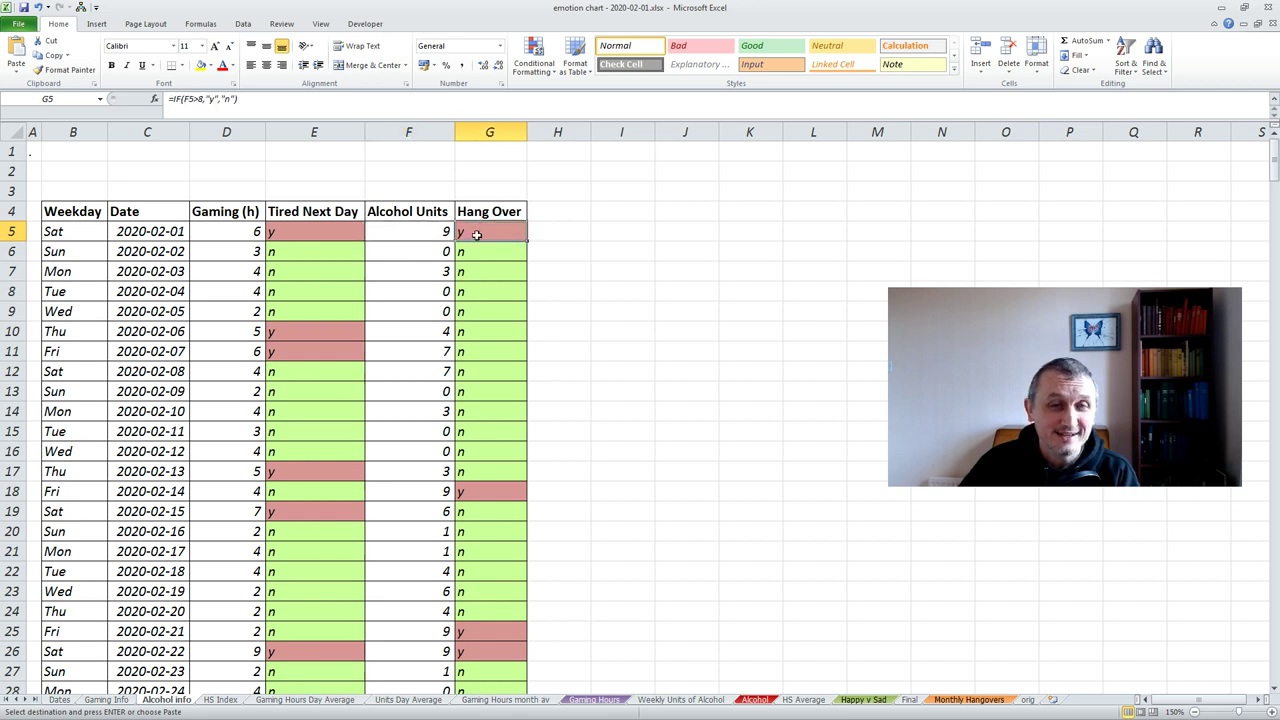
Step down through the Alcohol Units values and scroll the sheet, then switch to HS Index.
click(421, 251)
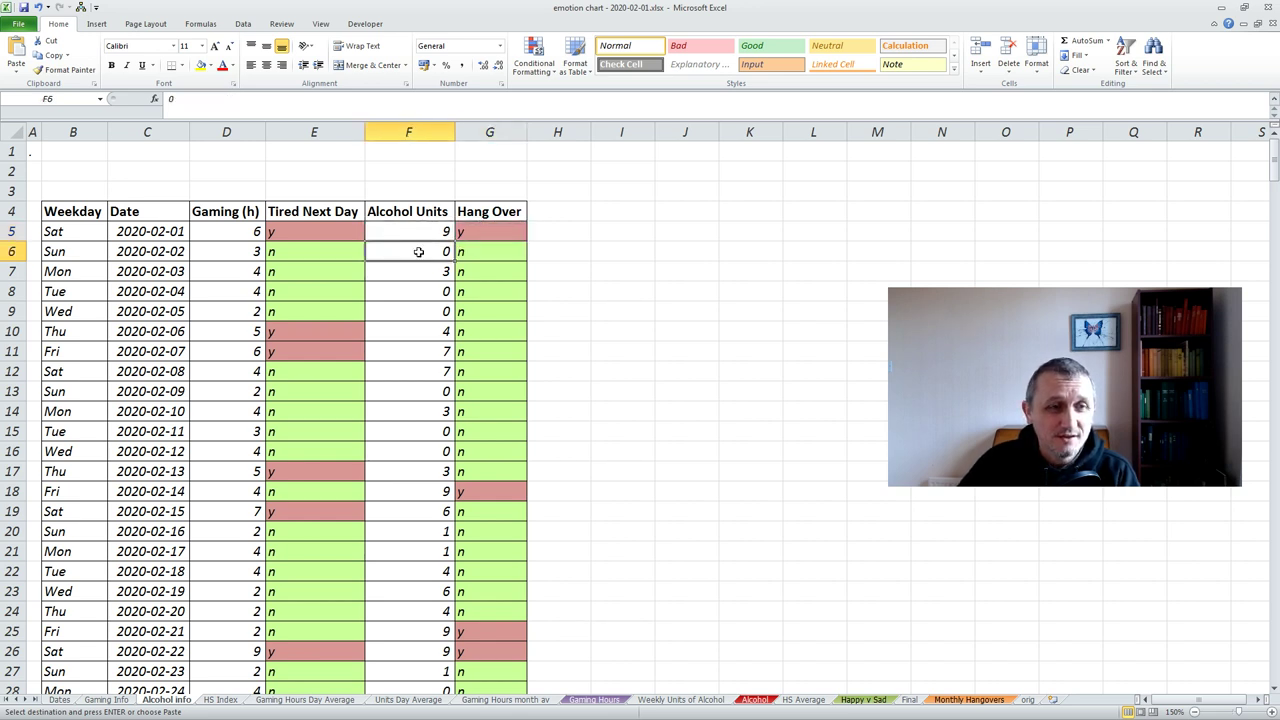
click(426, 301)
click(424, 351)
click(423, 410)
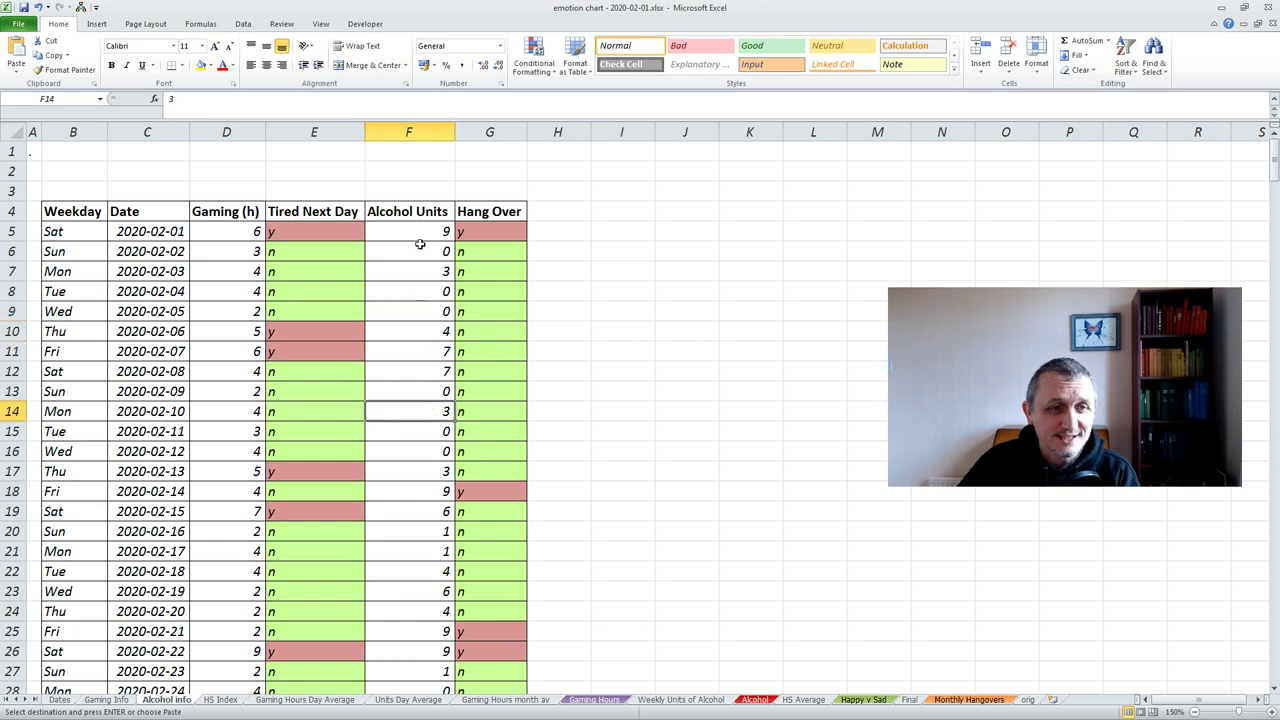
scroll(420, 244, down, 8)
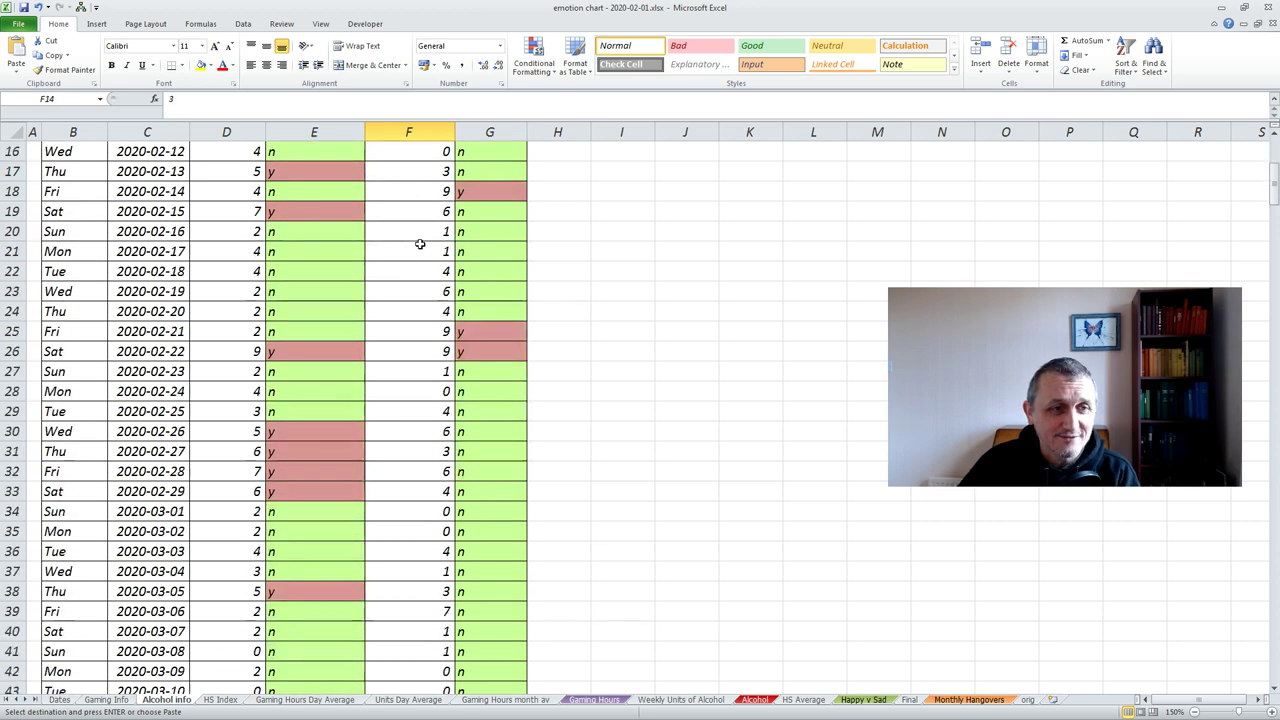
scroll(420, 244, up, 8)
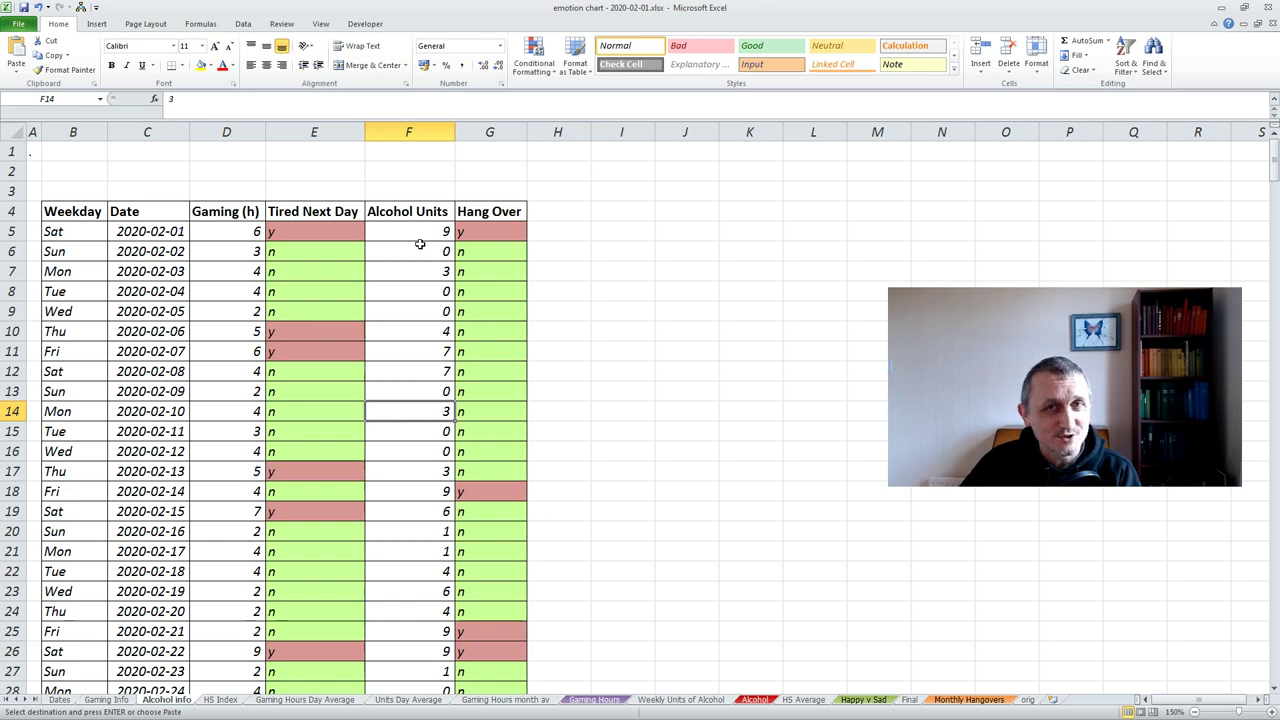
scroll(430, 406, down, 12)
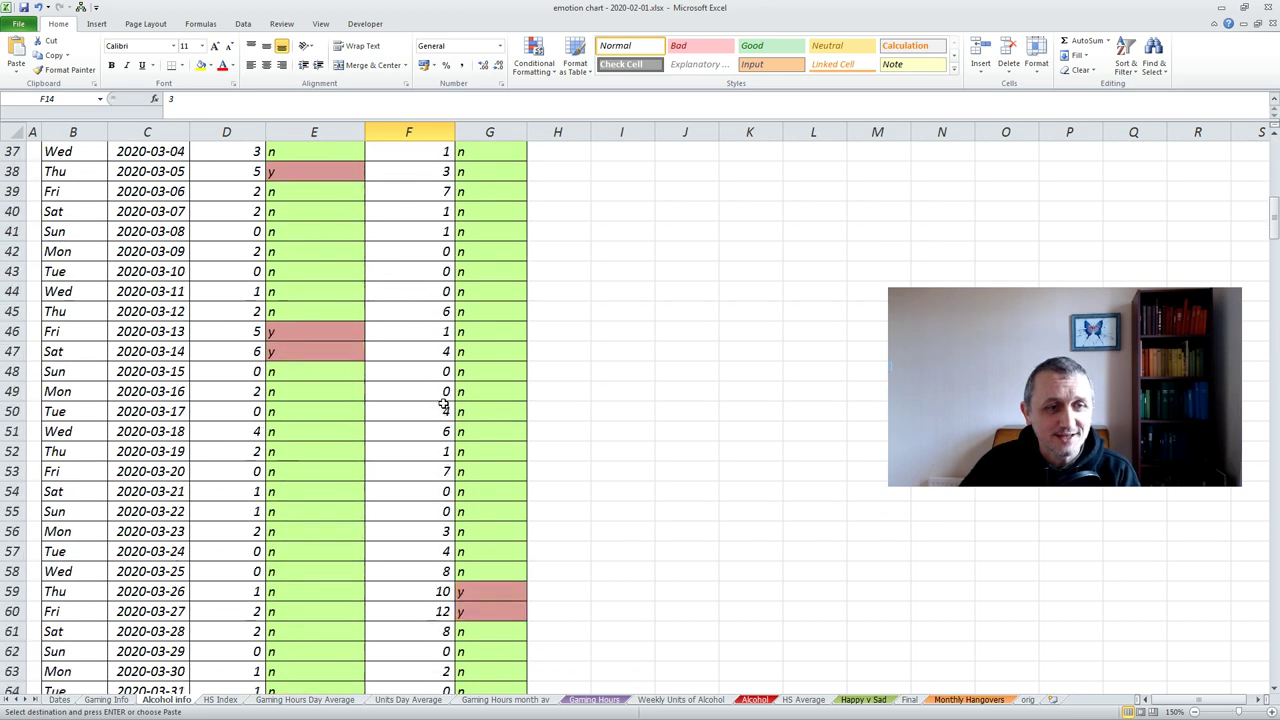
scroll(443, 404, up, 12)
click(423, 274)
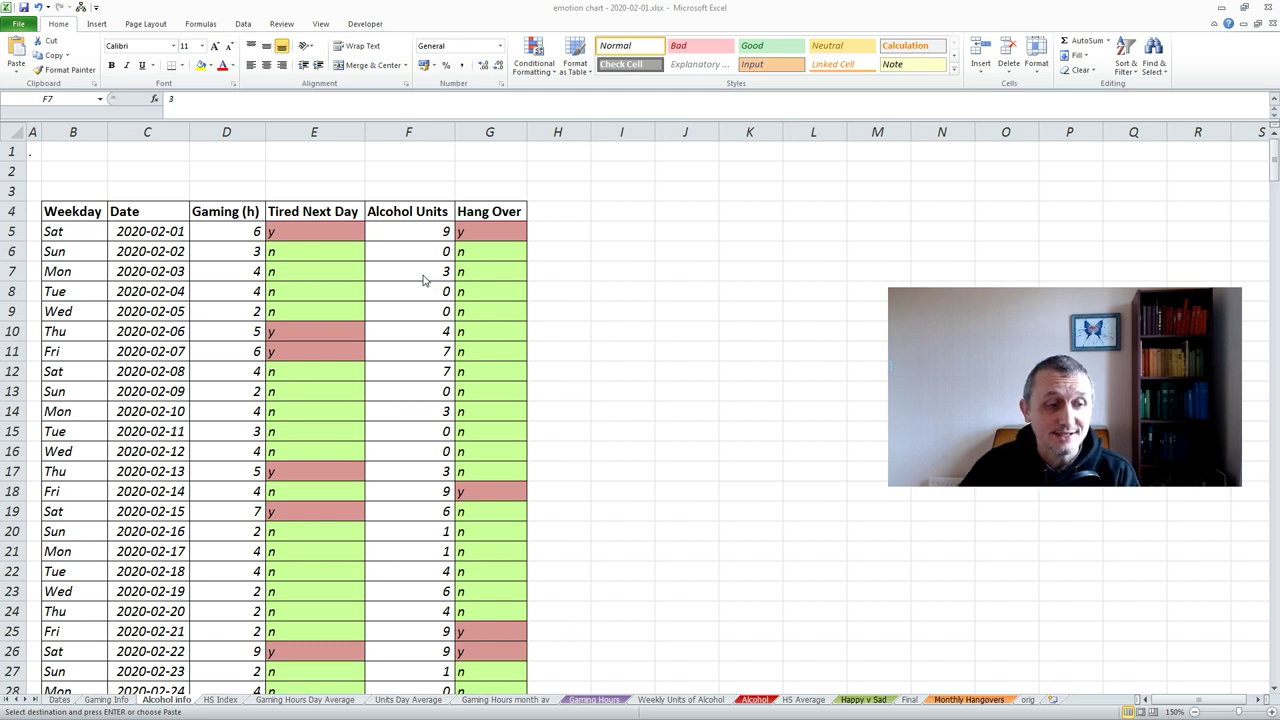
click(220, 700)
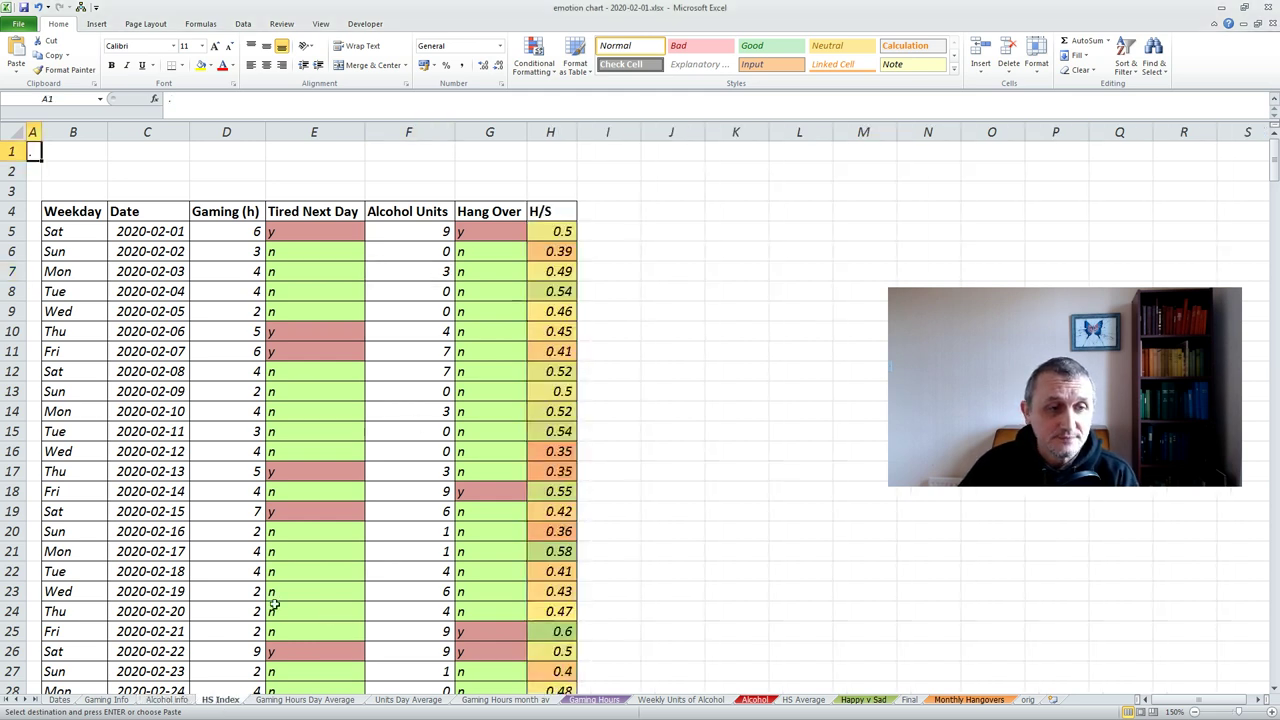
Select cells H2–H4 above the H/S column, then the first score in H5.
click(645, 258)
click(569, 175)
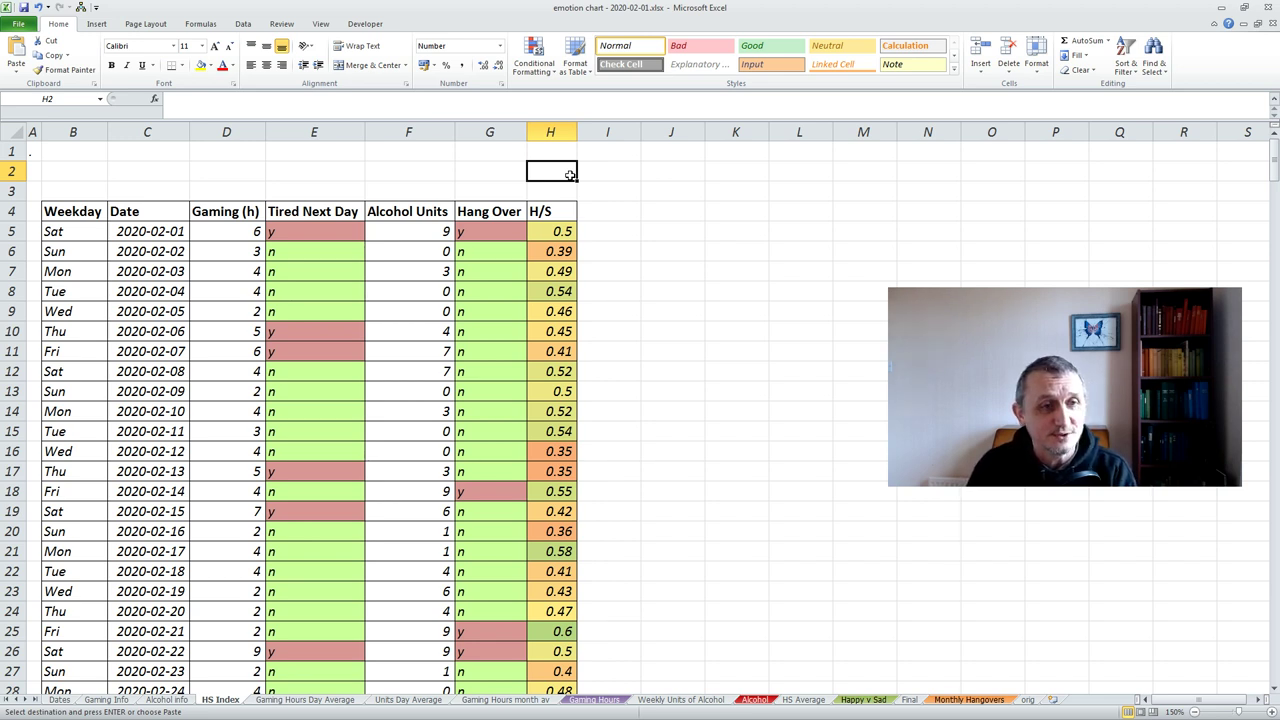
click(556, 207)
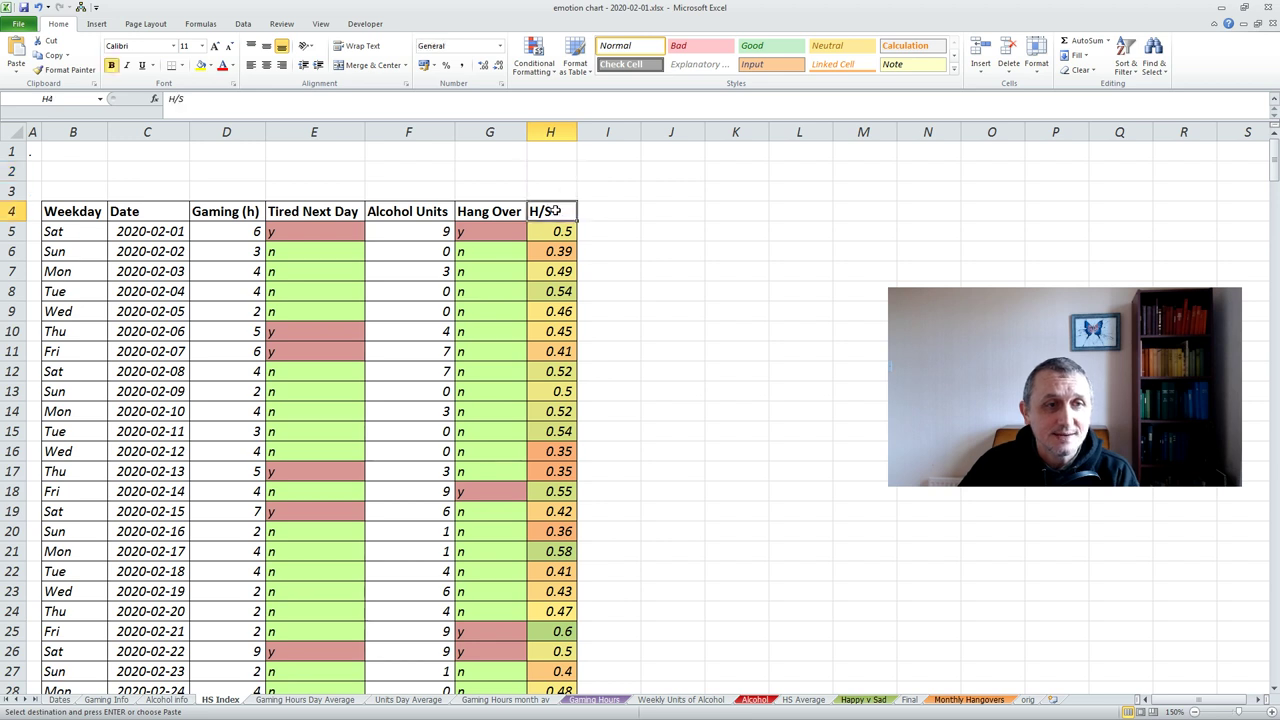
click(553, 183)
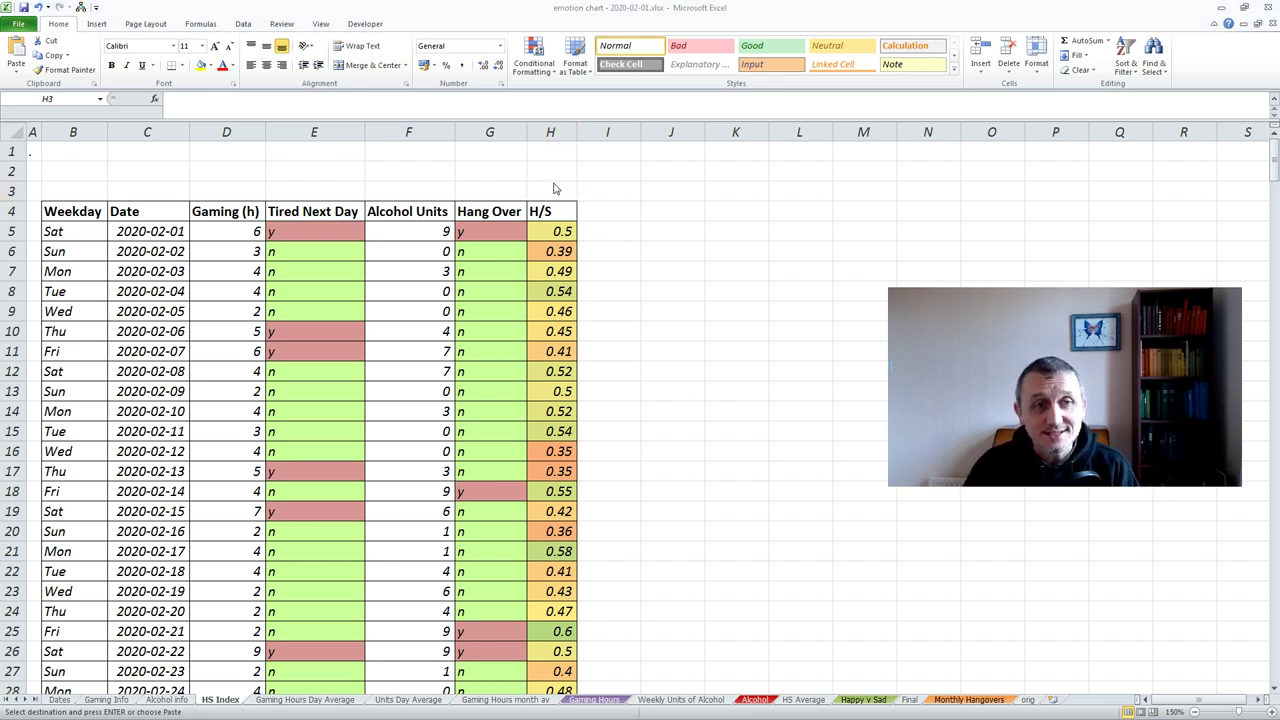
click(554, 186)
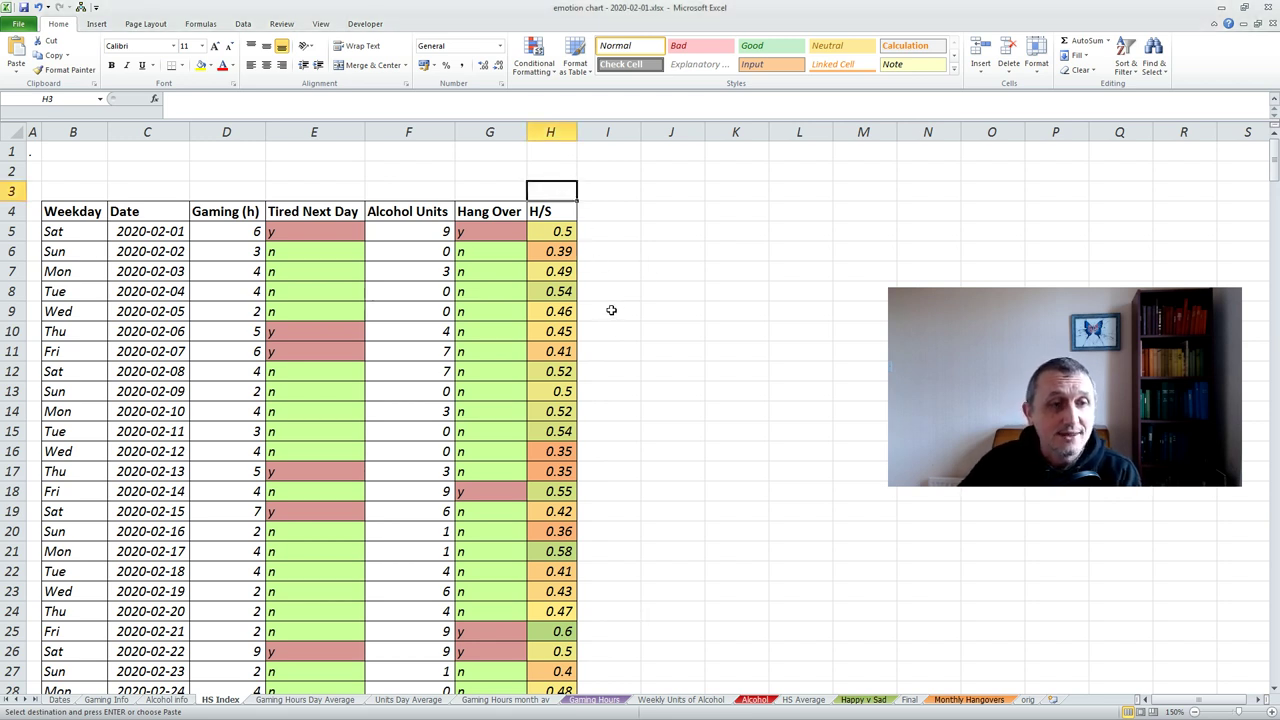
click(566, 232)
Add a comment to H5 reading 'took some rubbish to the dump, had a fun game in the evening'.
right_click(566, 230)
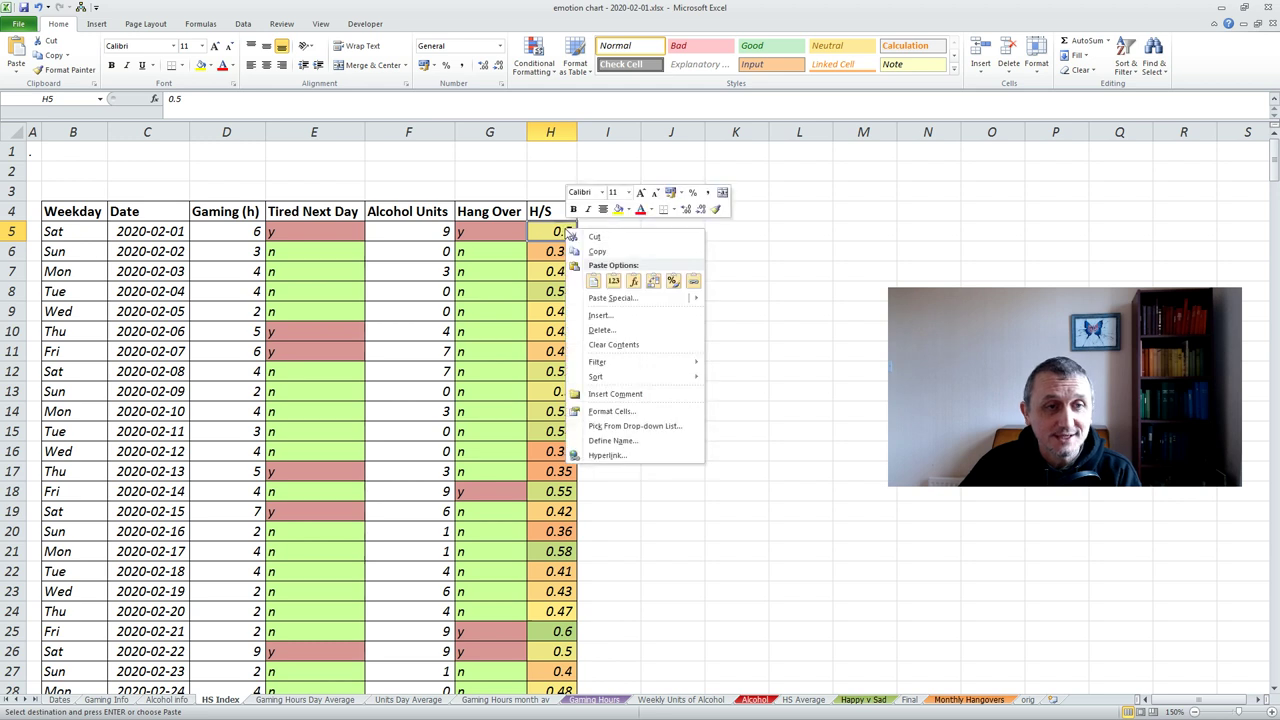
click(620, 393)
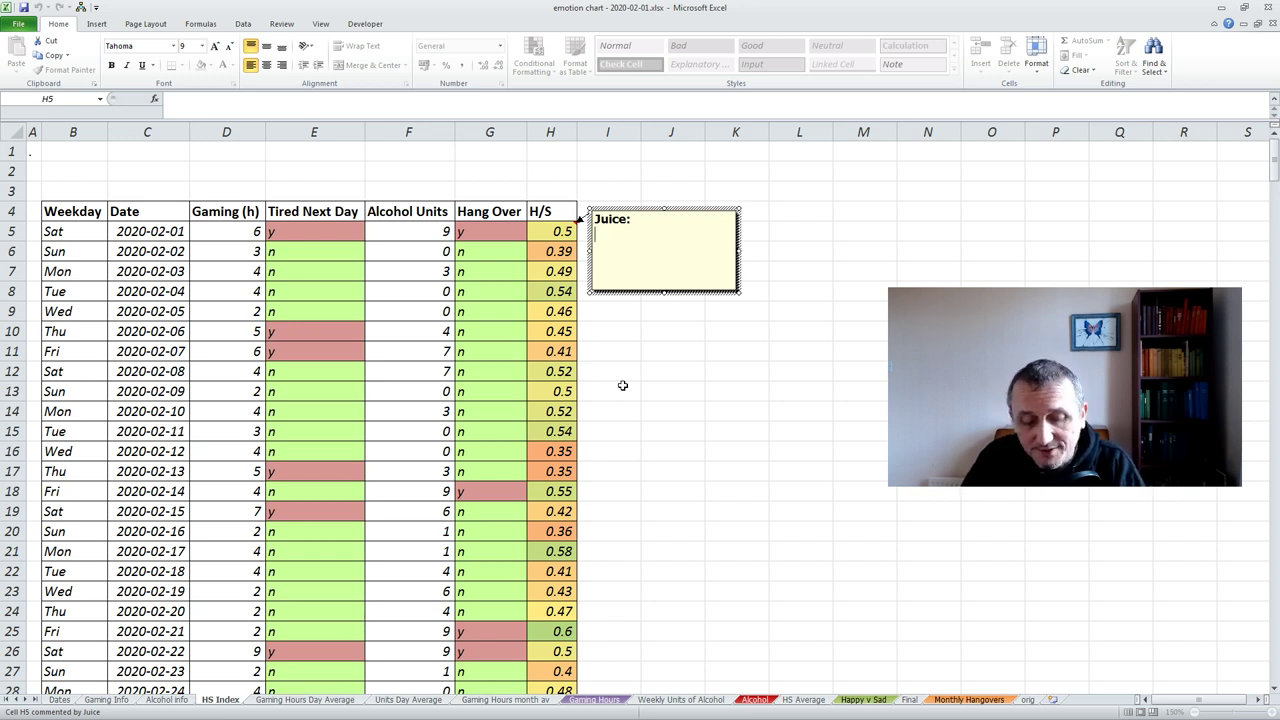
text(took some ru)
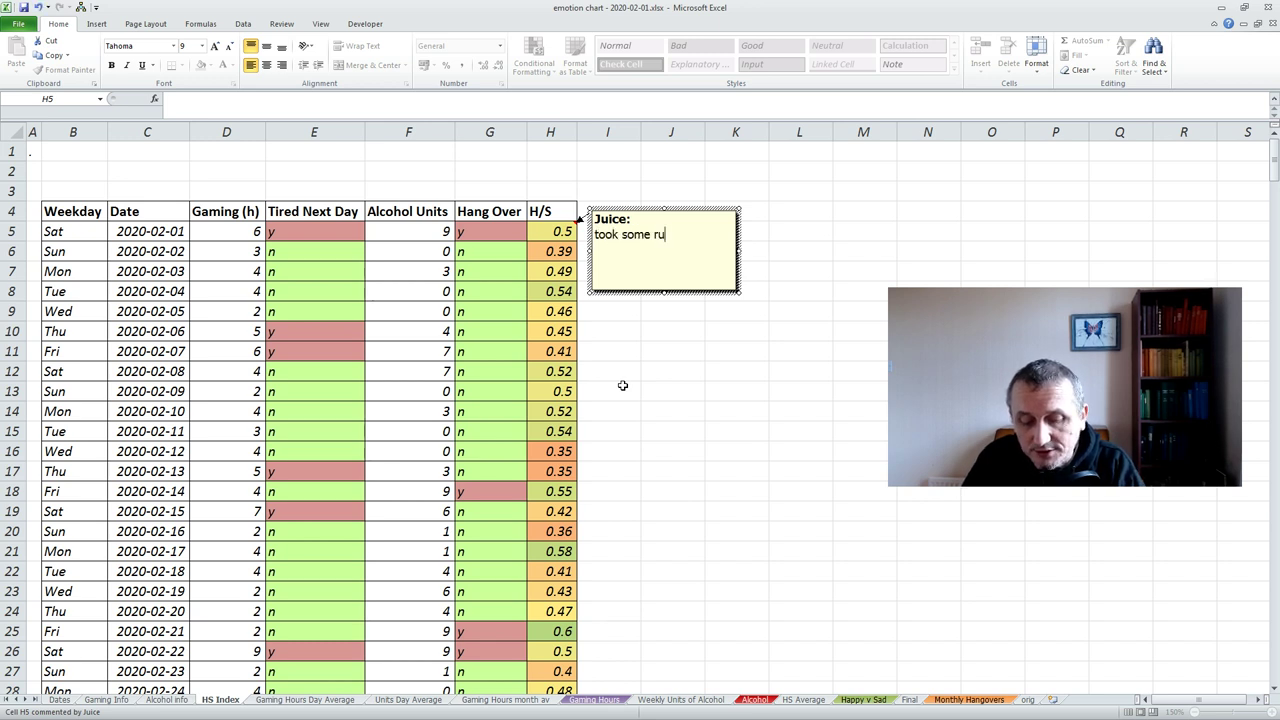
text(bbish to the dump)
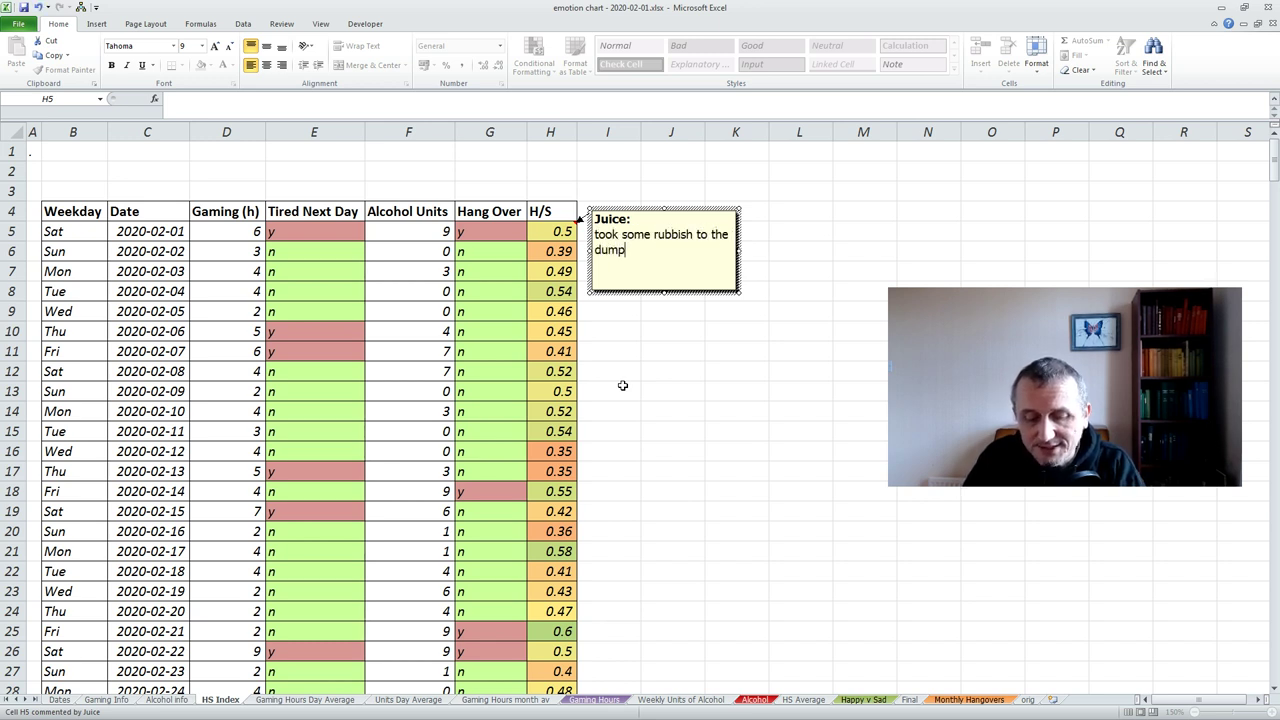
text(, hada)
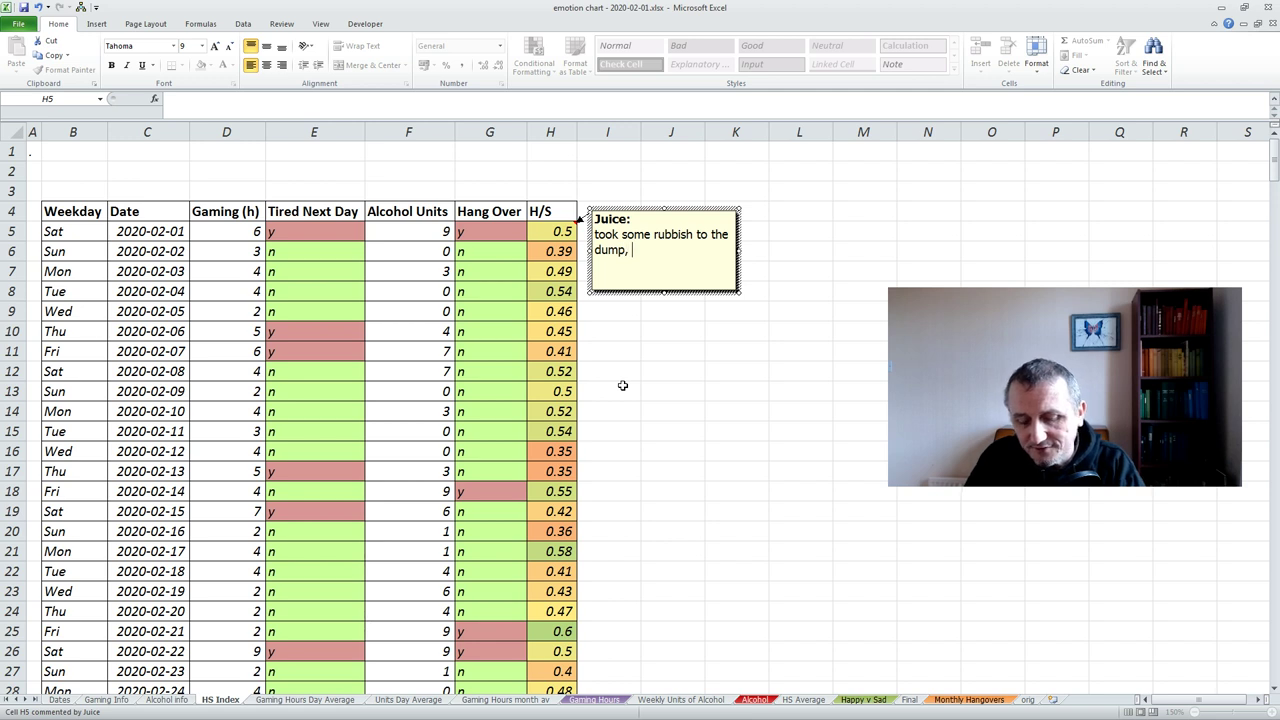
key(BackSpace)
key(BackSpace)
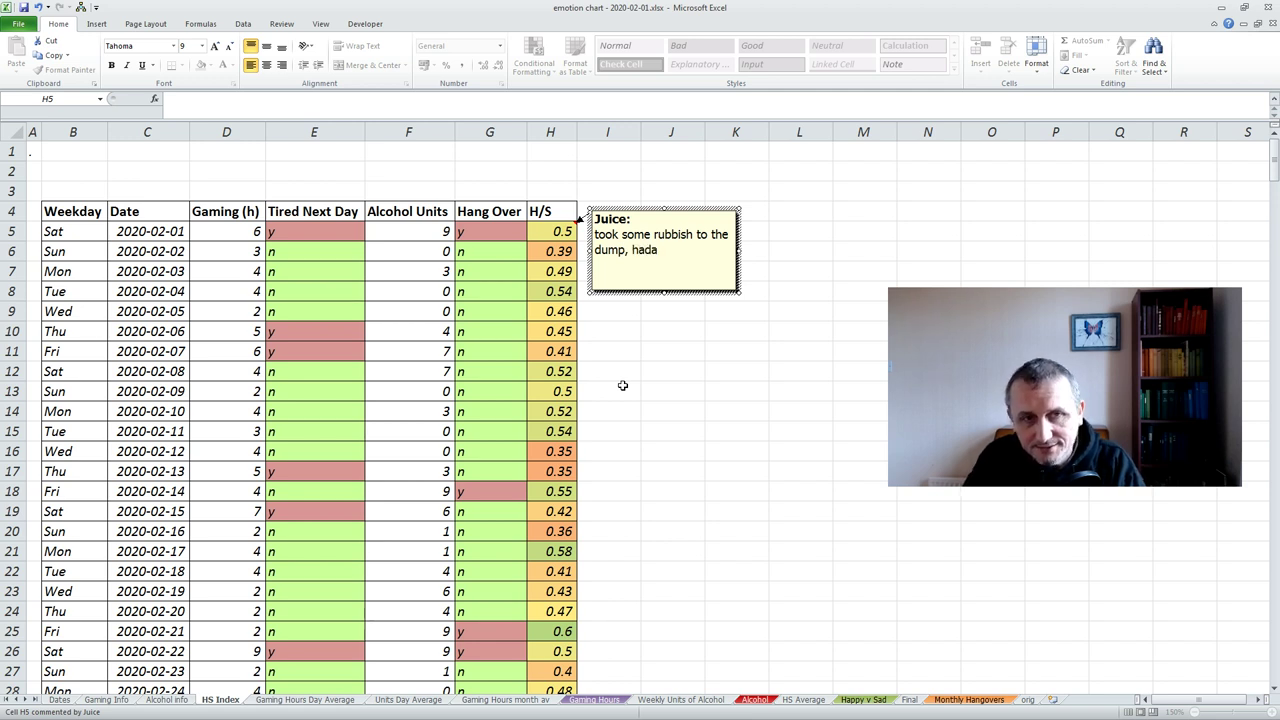
text(a)
text( f)
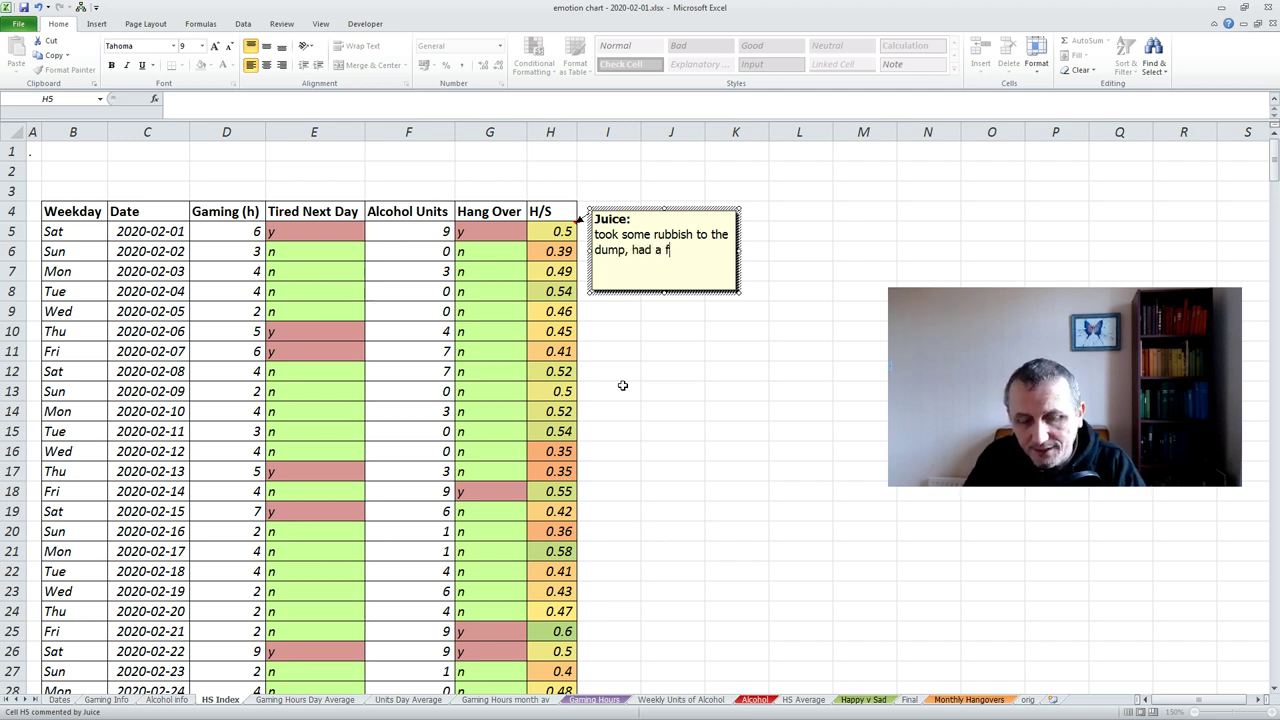
text(un game in th)
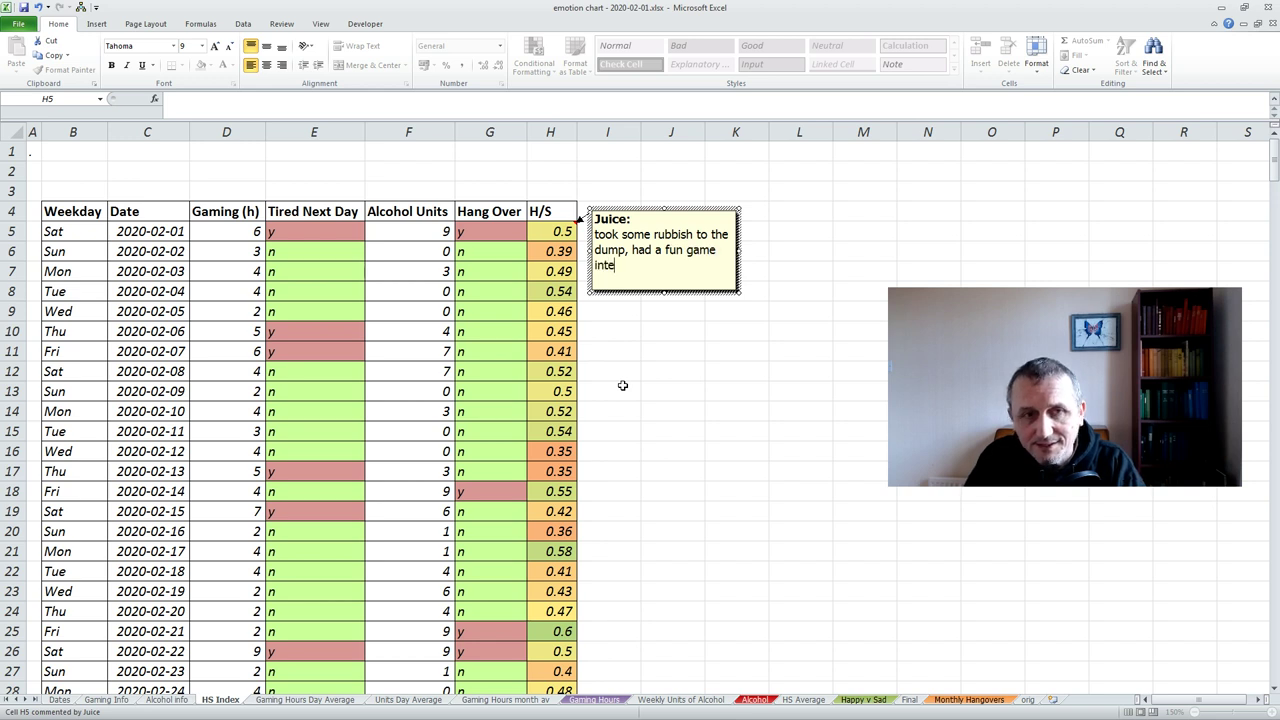
key(BackSpace)
key(BackSpace)
text(the eve)
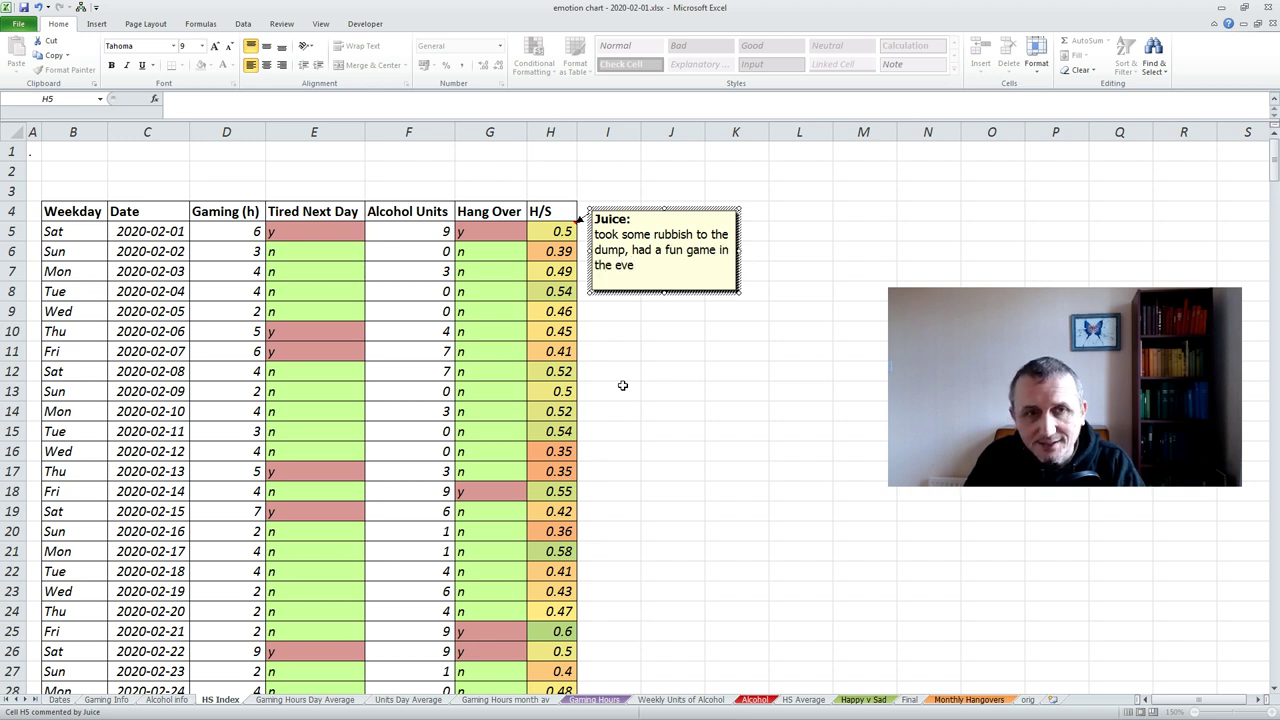
text(ning -)
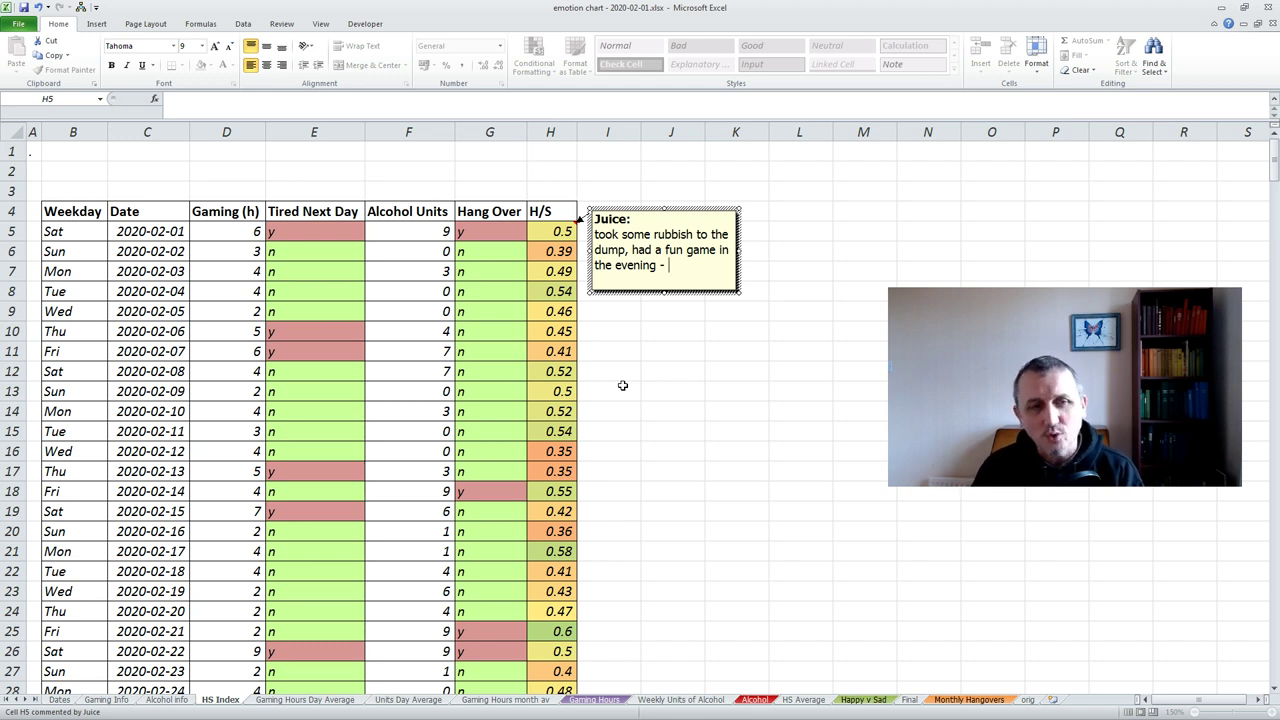
click(622, 385)
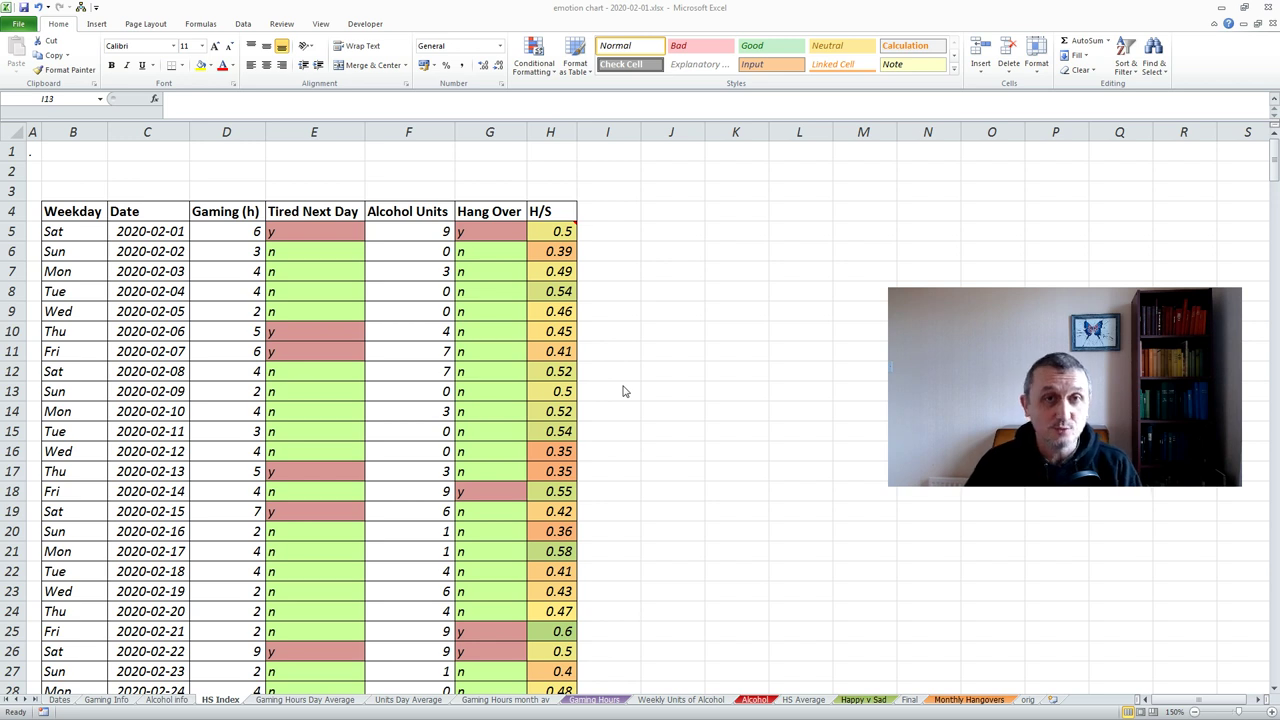
click(622, 391)
click(370, 168)
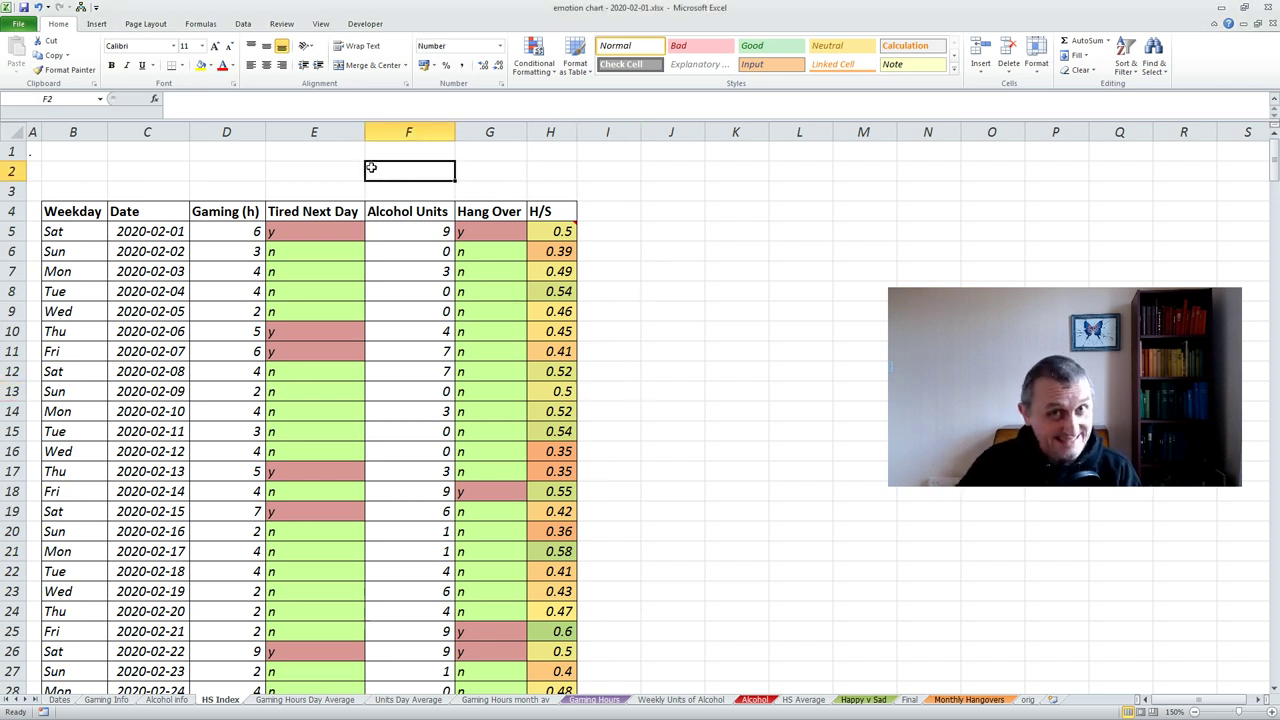
click(604, 271)
scroll(631, 283, down, 5)
scroll(631, 283, up, 5)
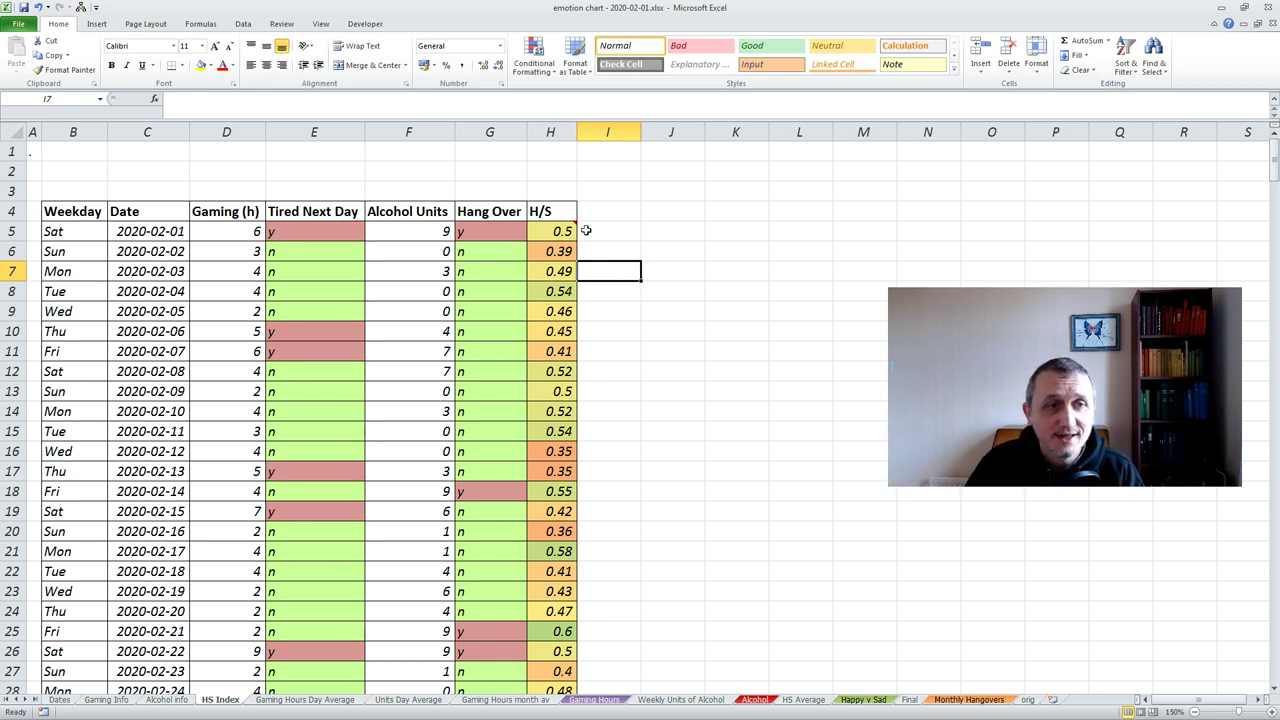
mouse_move(553, 227)
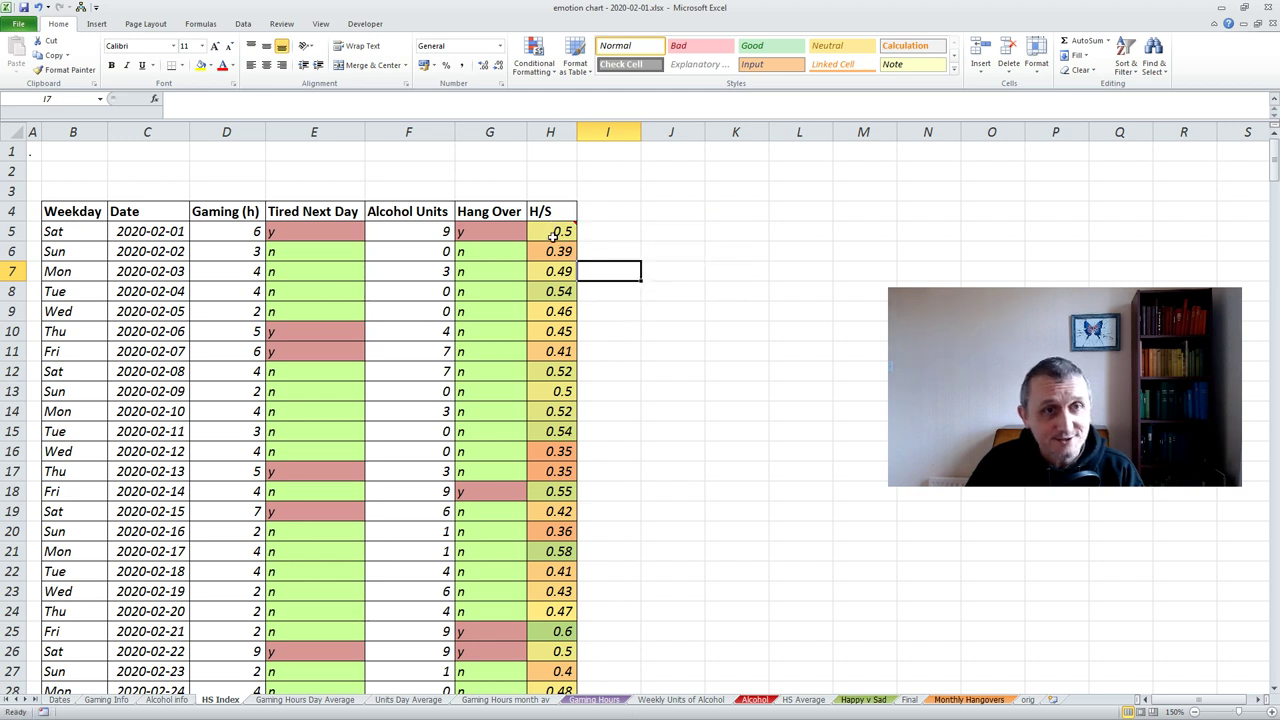
click(628, 296)
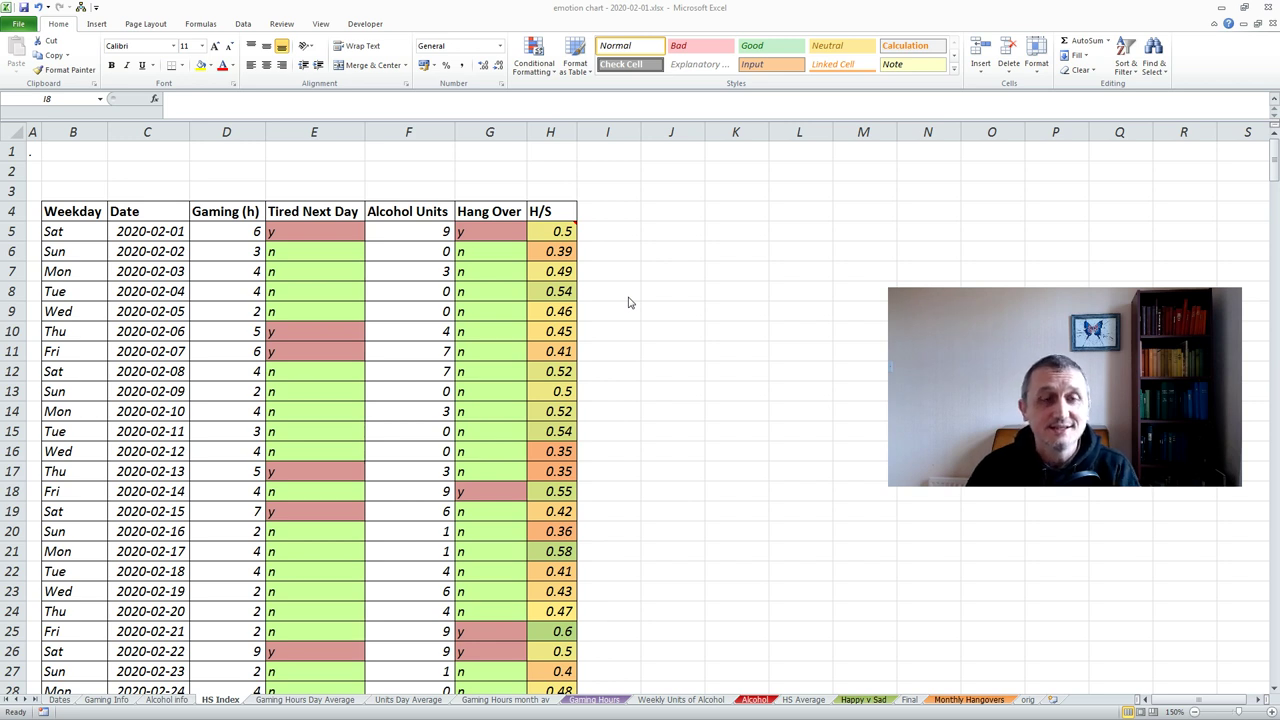
click(345, 702)
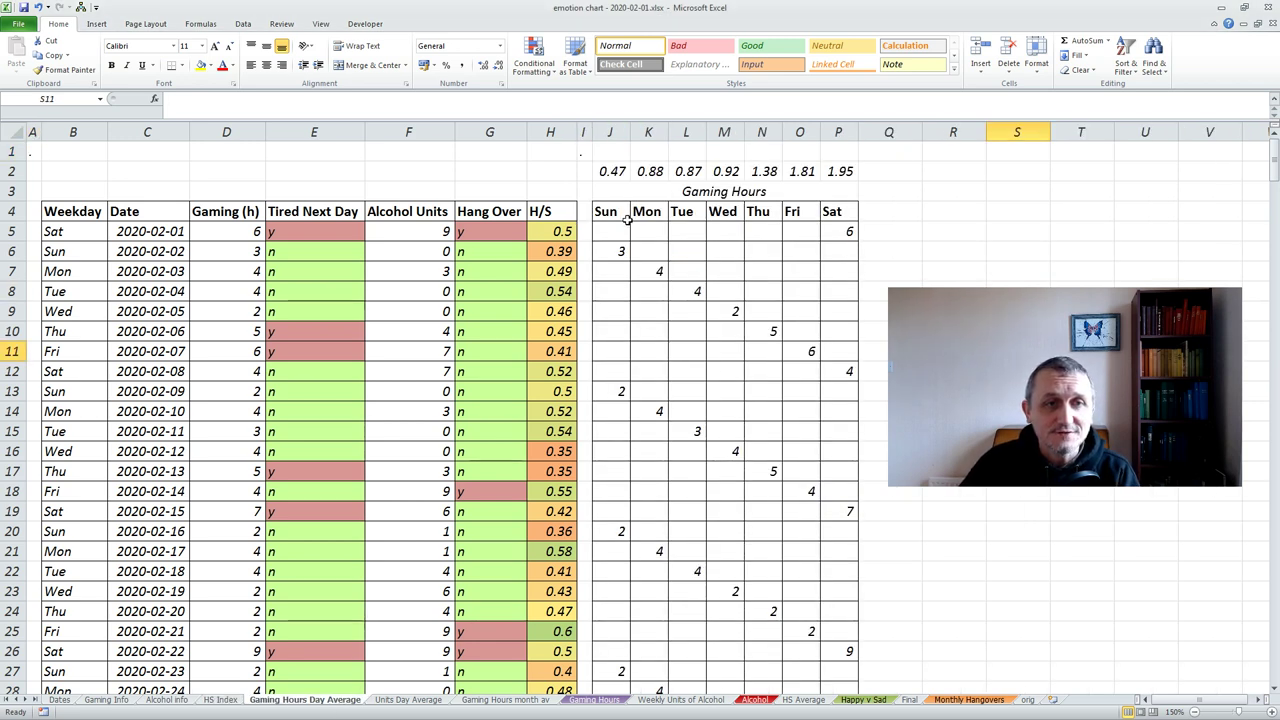
Inspect the weekday-split IF formulas for gaming hours in J5 and K7.
click(766, 197)
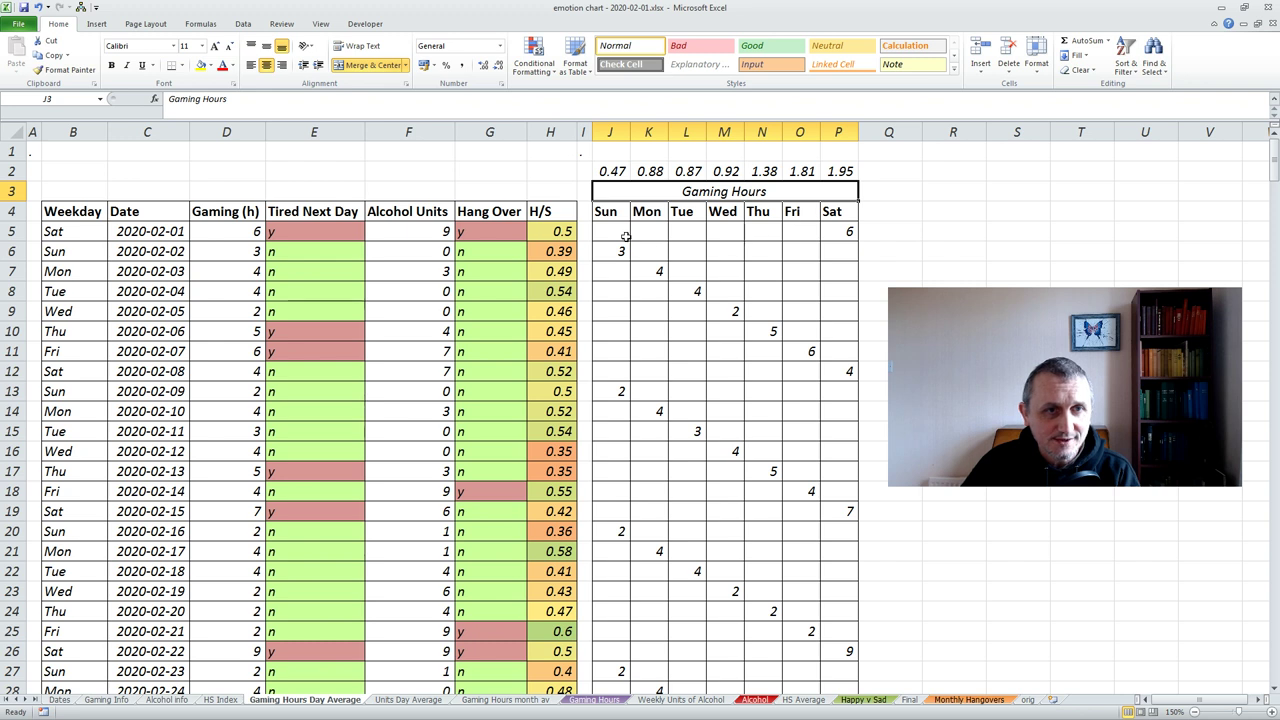
click(625, 236)
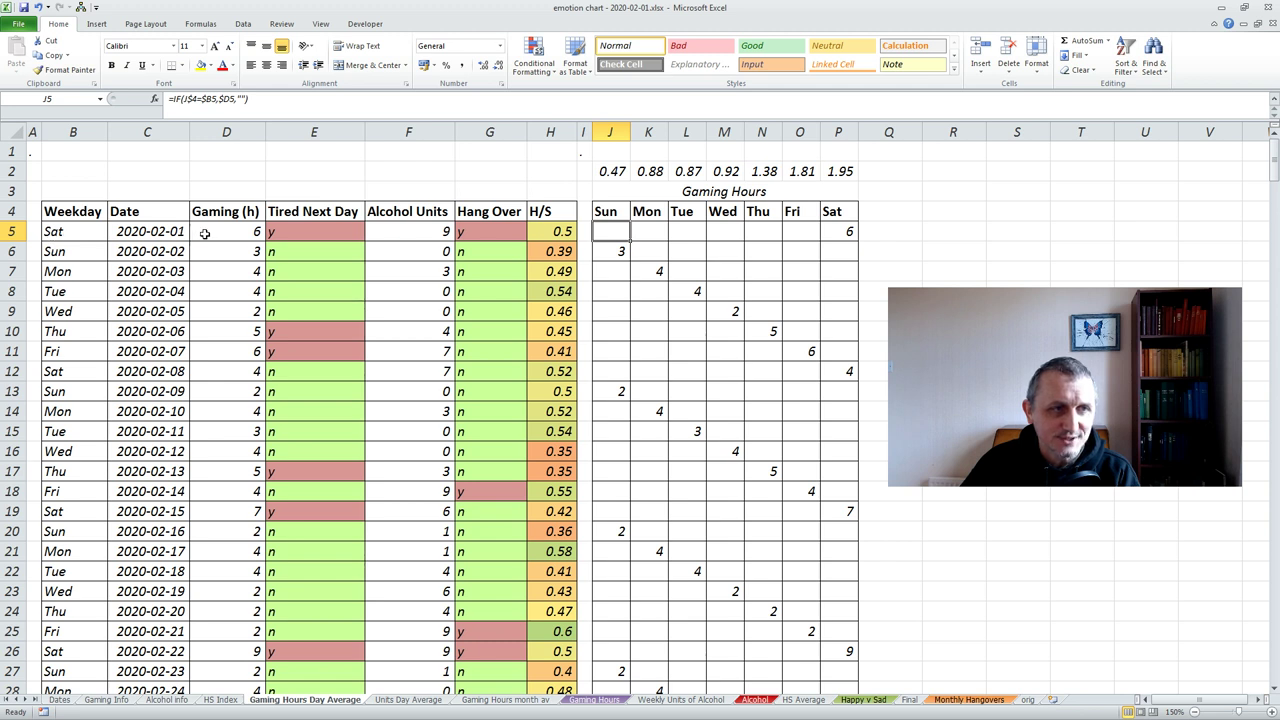
click(636, 272)
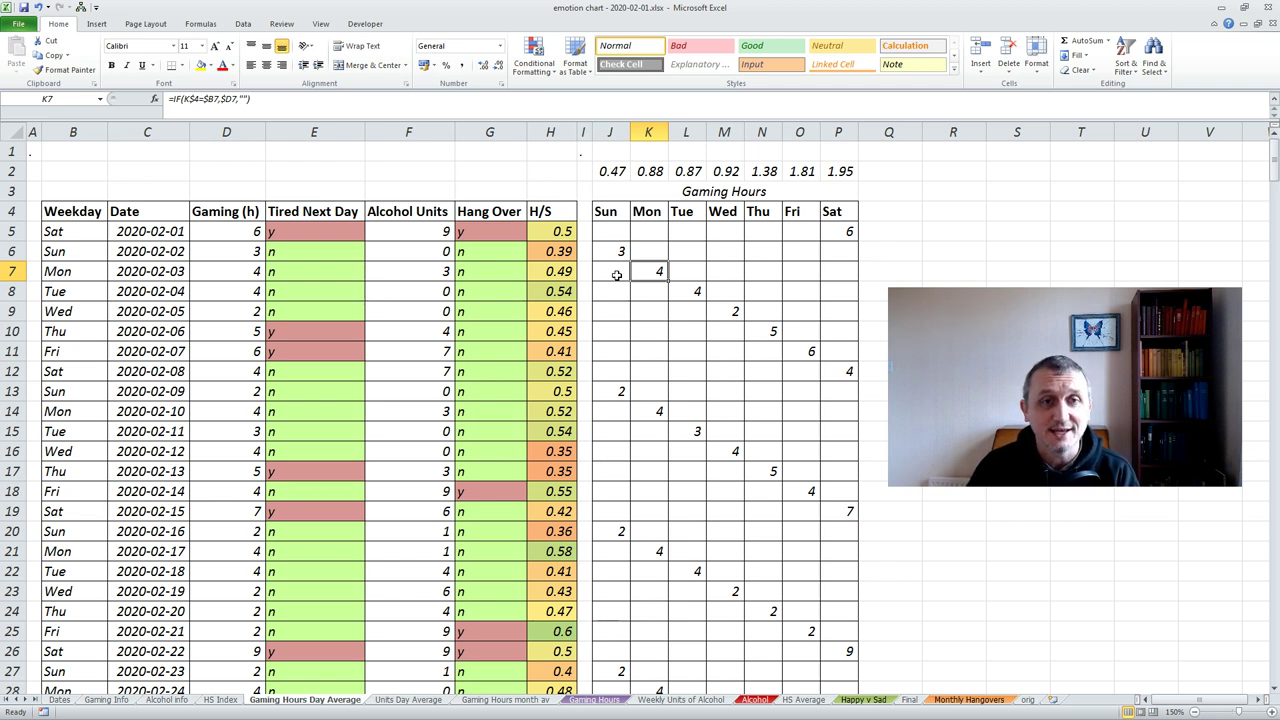
Check the Sunday and Tuesday AVERAGE formulas in J2 and L2, then scroll the table.
click(609, 226)
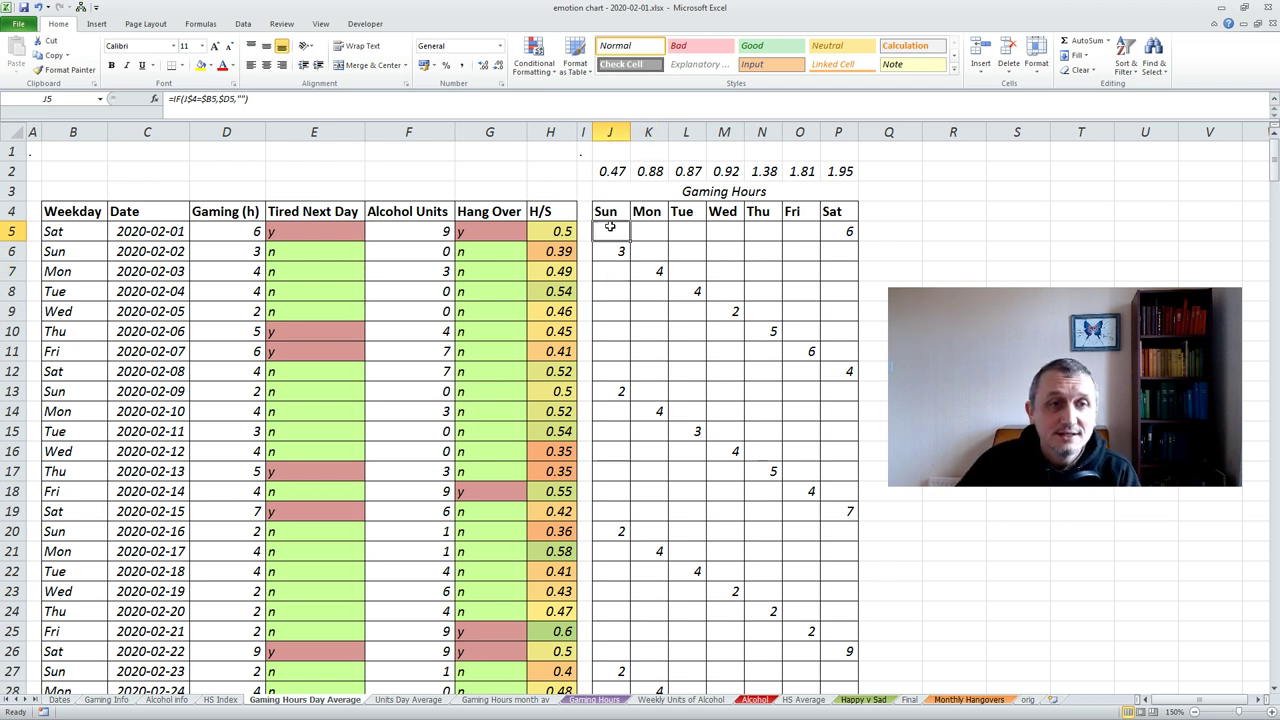
click(605, 171)
click(650, 170)
click(674, 169)
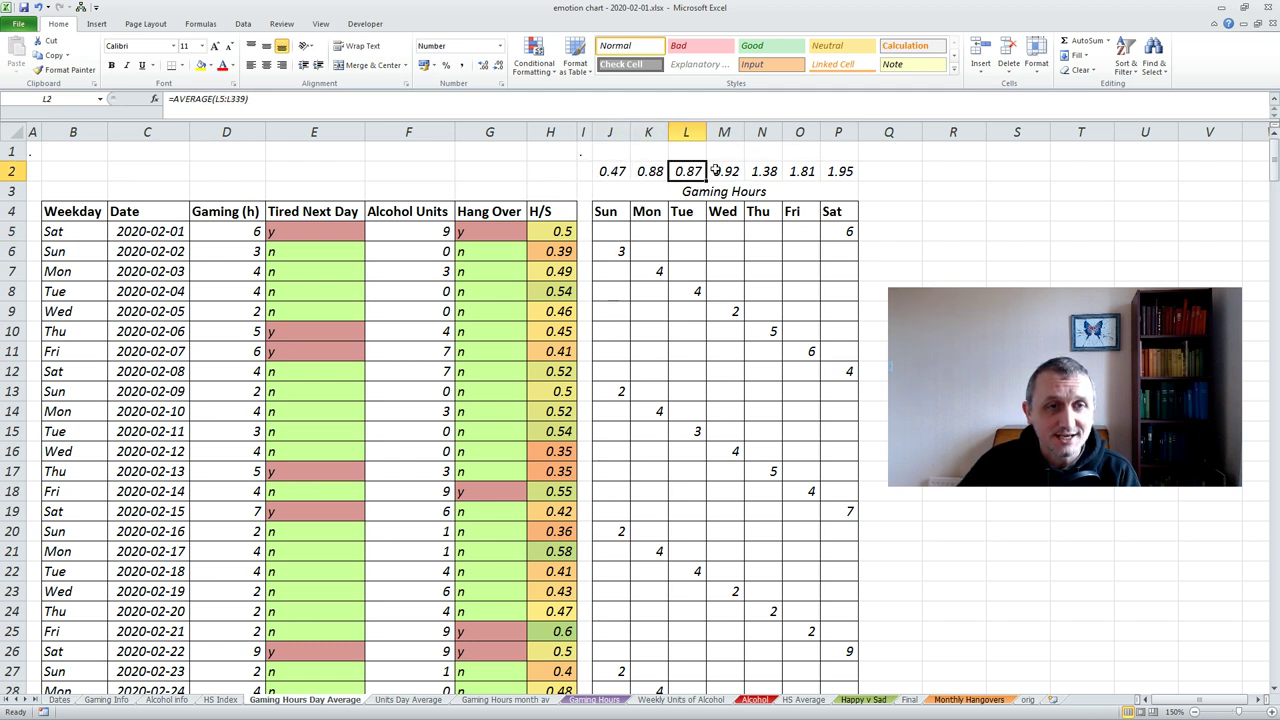
click(713, 245)
scroll(716, 322, down, 15)
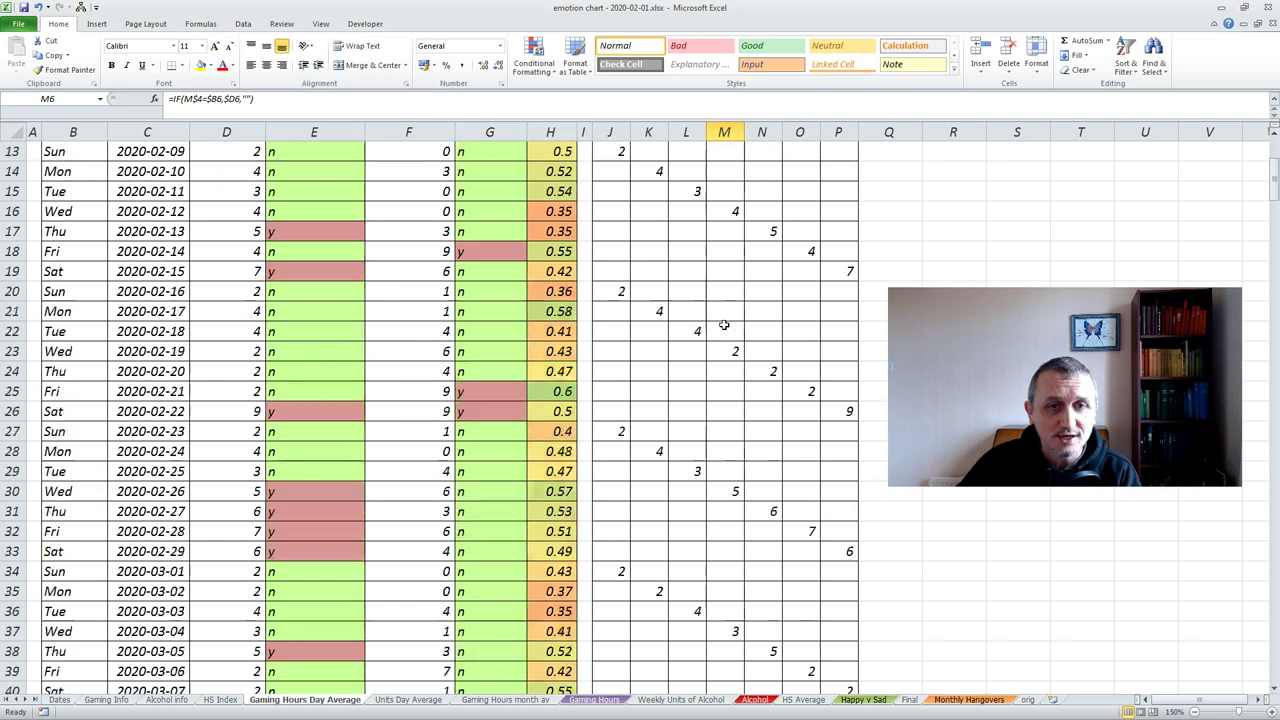
scroll(724, 326, down, 20)
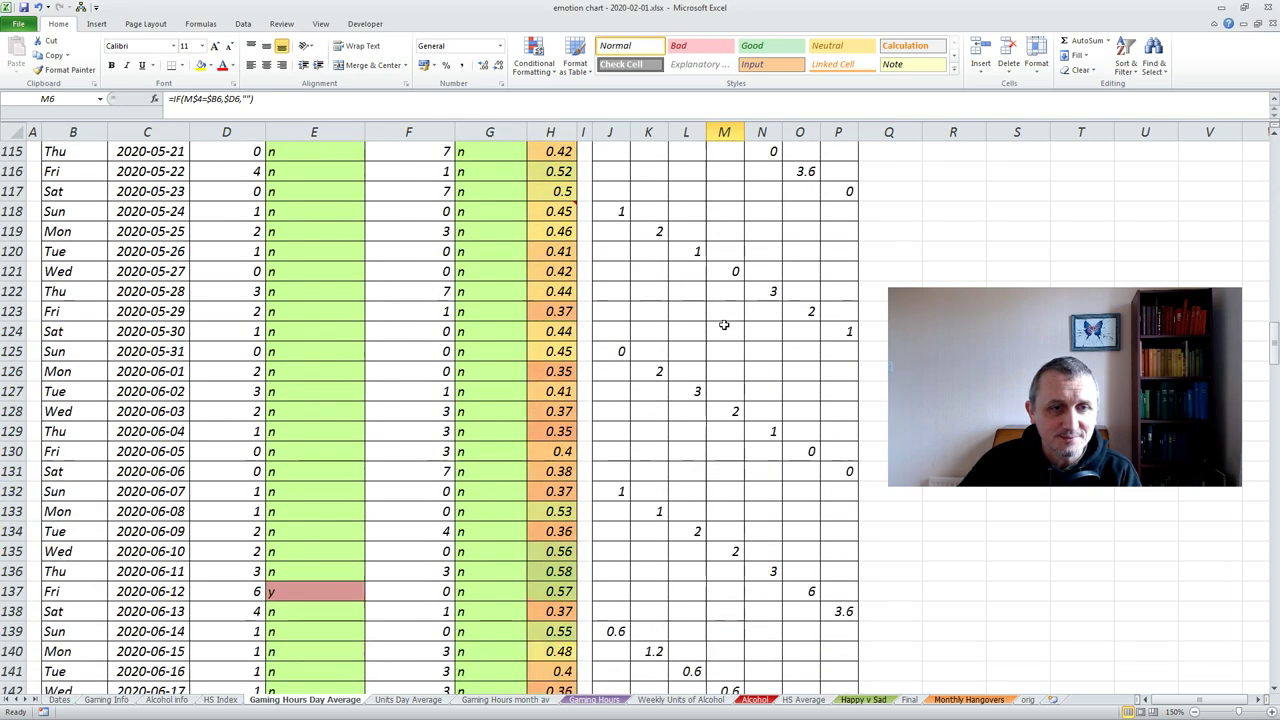
scroll(724, 326, down, 20)
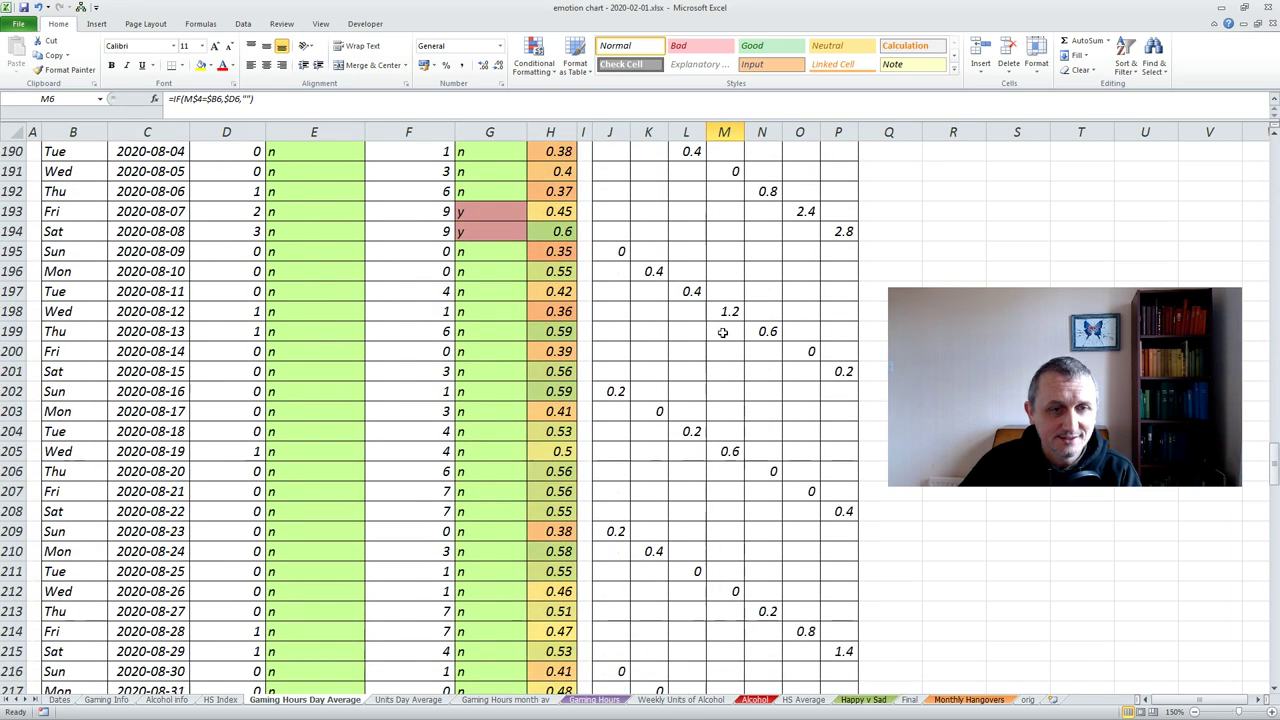
scroll(987, 278, up, 20)
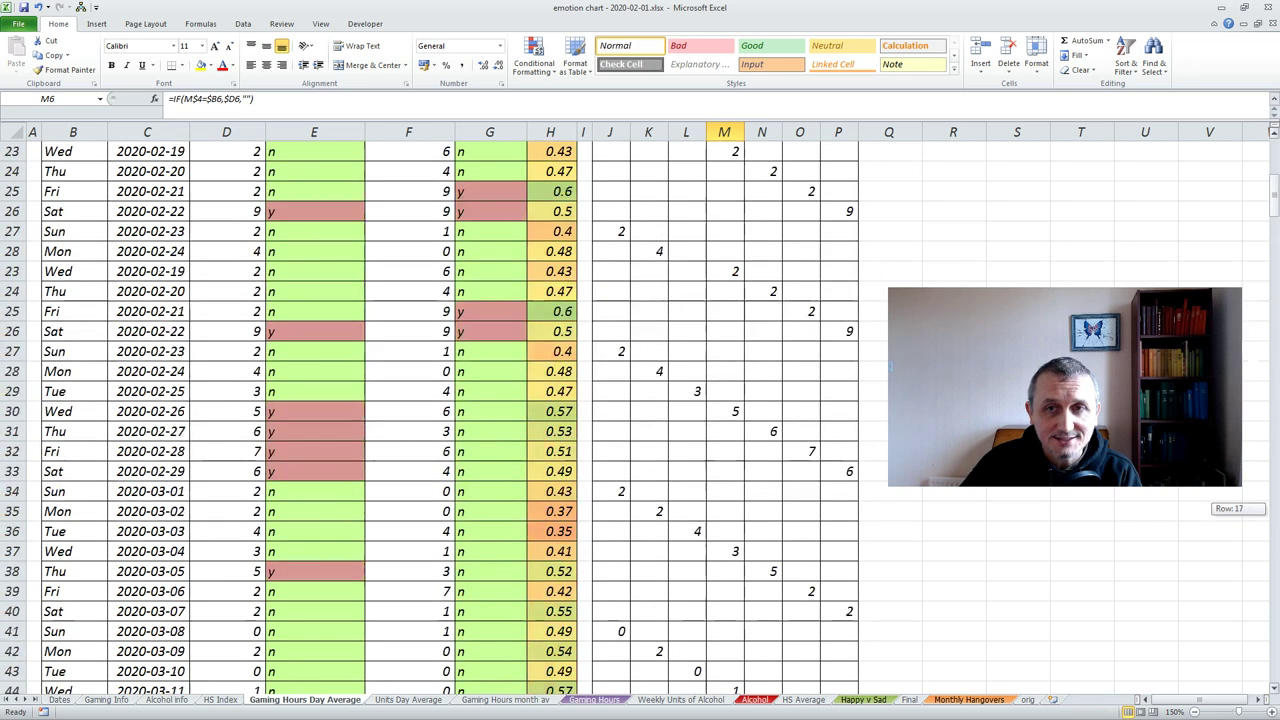
click(987, 278)
Apply a Green-Yellow-Red colour scale to the weekday averages J2:P2.
drag(612, 168, 845, 171)
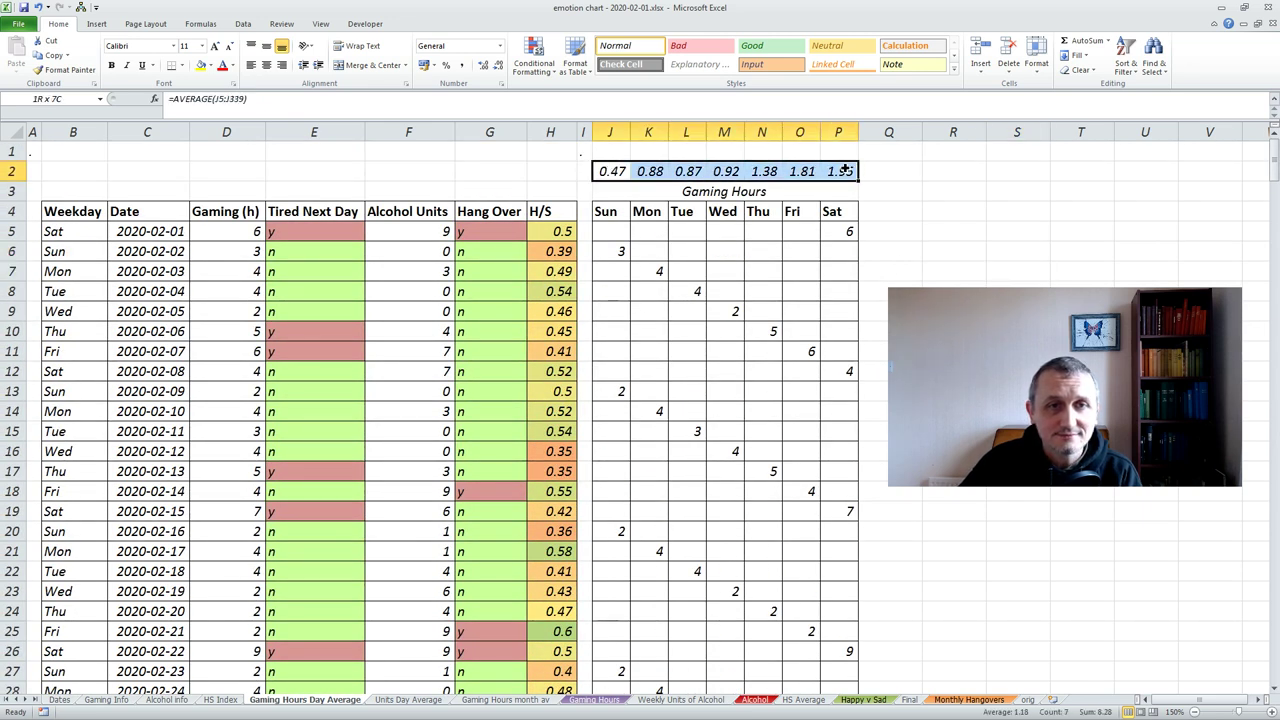
click(552, 74)
mouse_move(559, 94)
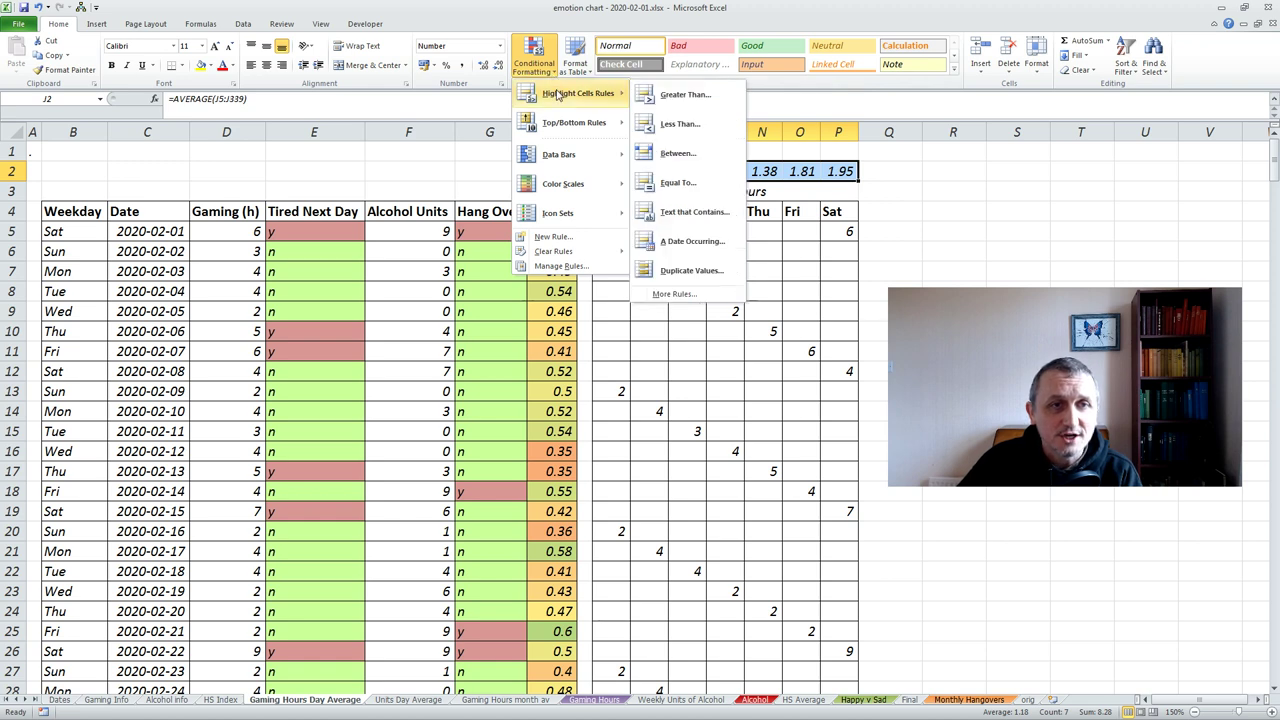
mouse_move(590, 184)
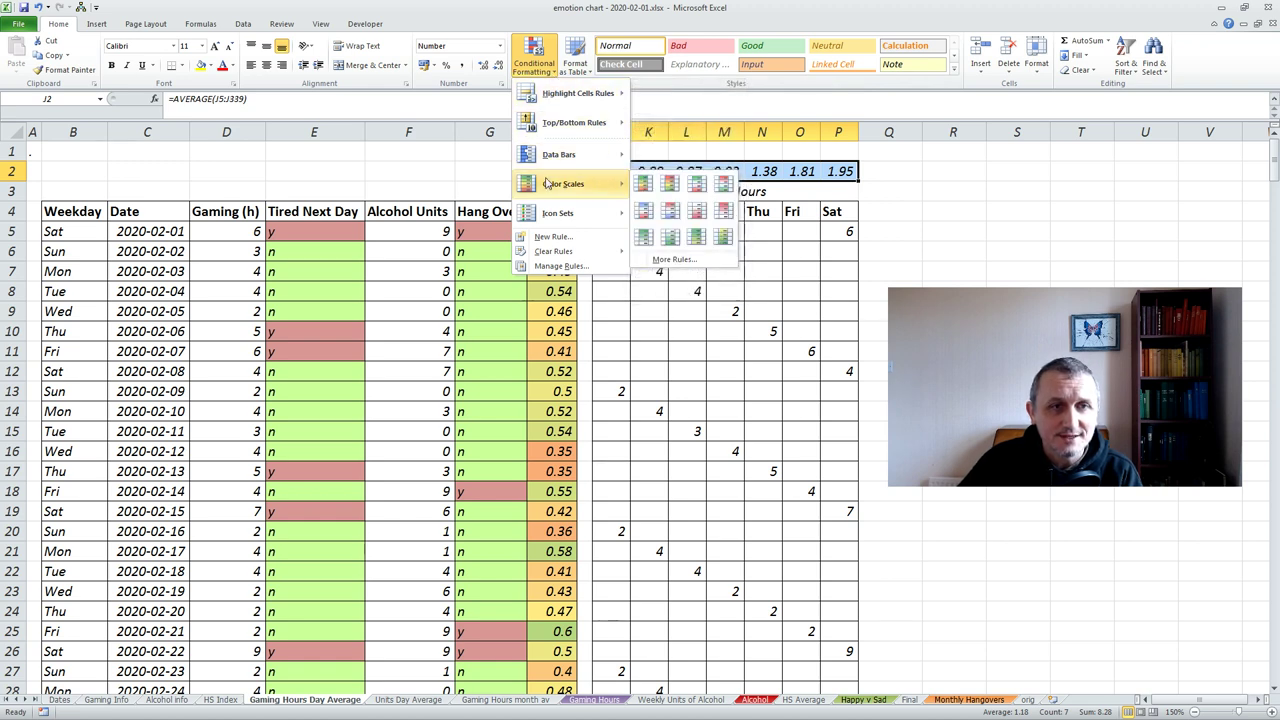
click(652, 186)
click(875, 233)
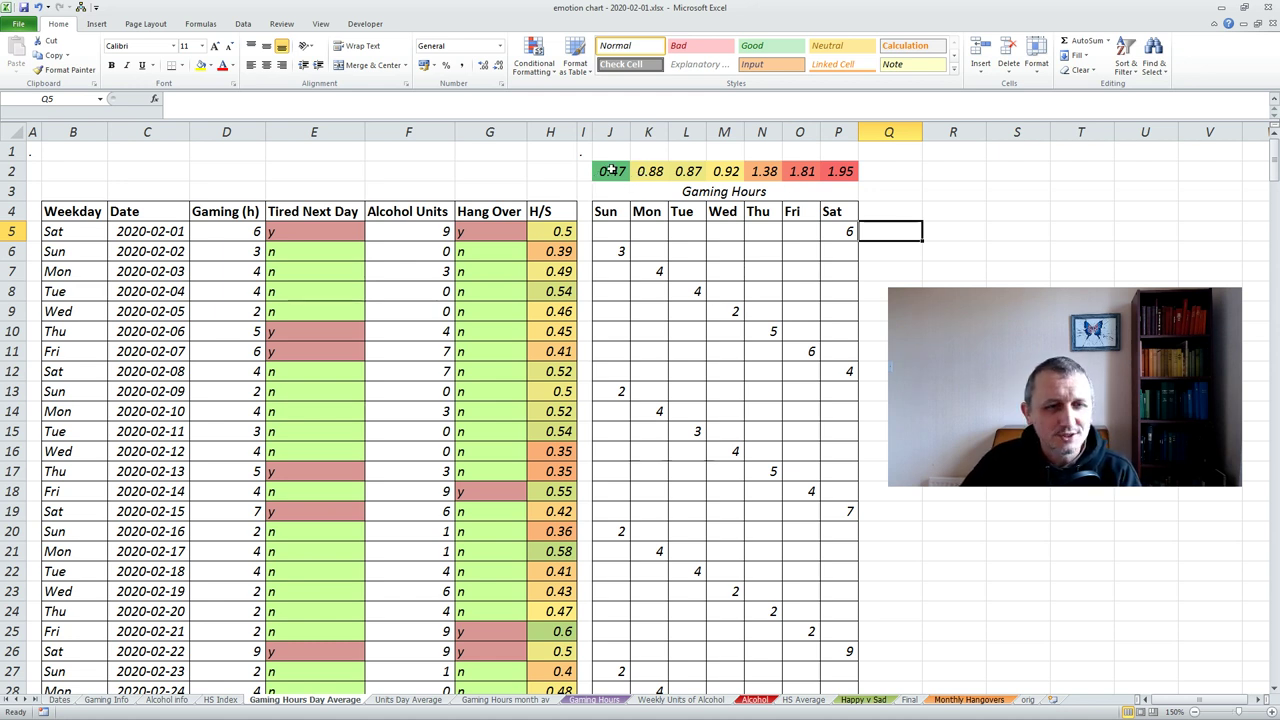
Check the Sunday, Monday and Friday average formulas in J2, K2 and O2.
click(611, 171)
click(643, 171)
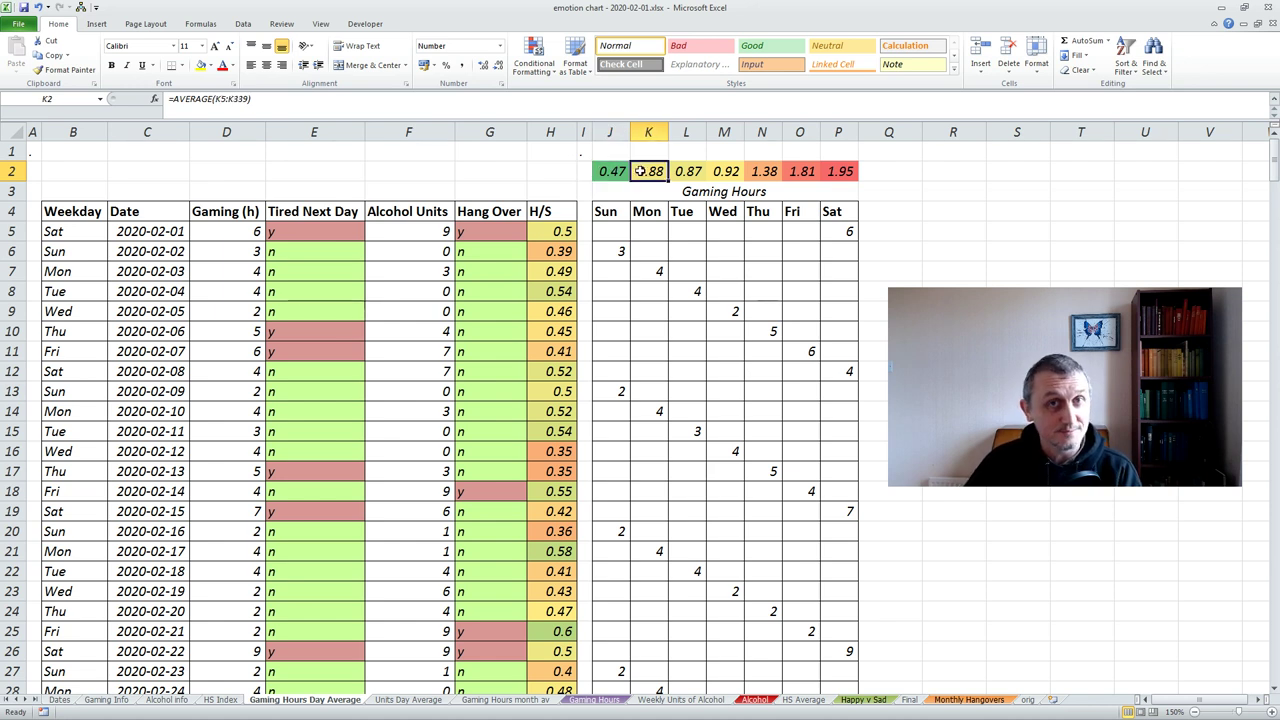
click(805, 172)
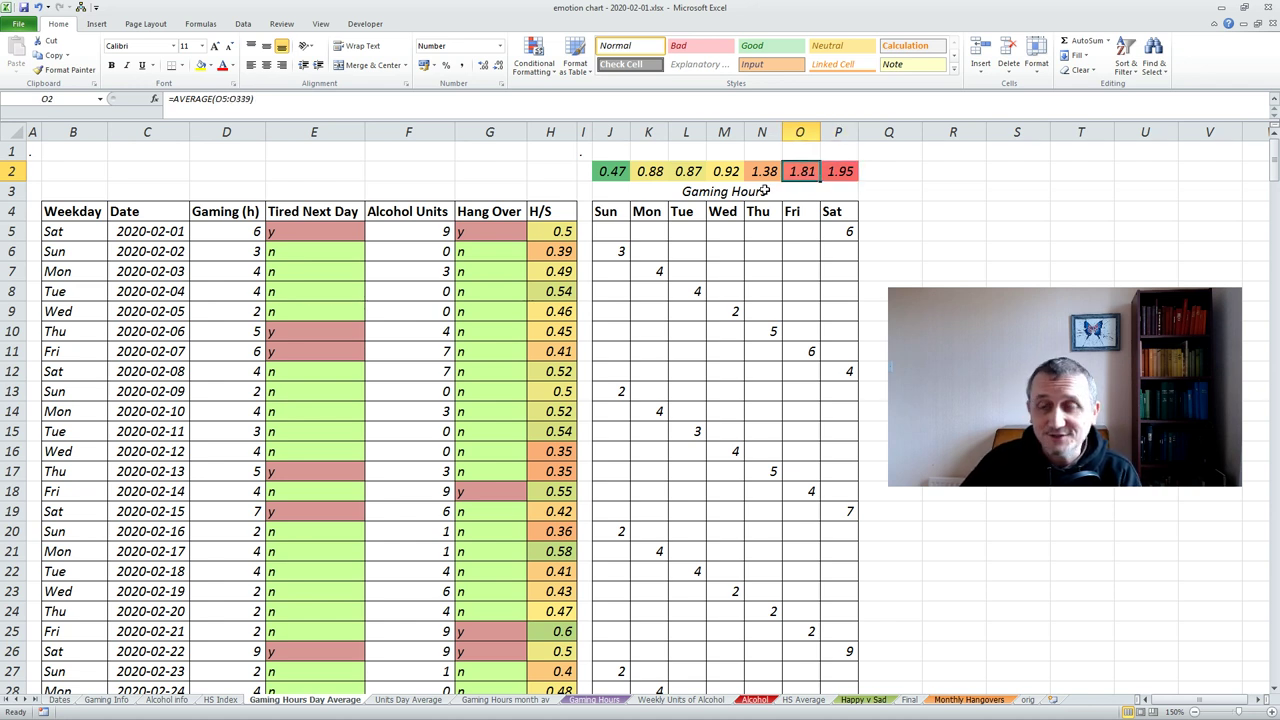
click(412, 170)
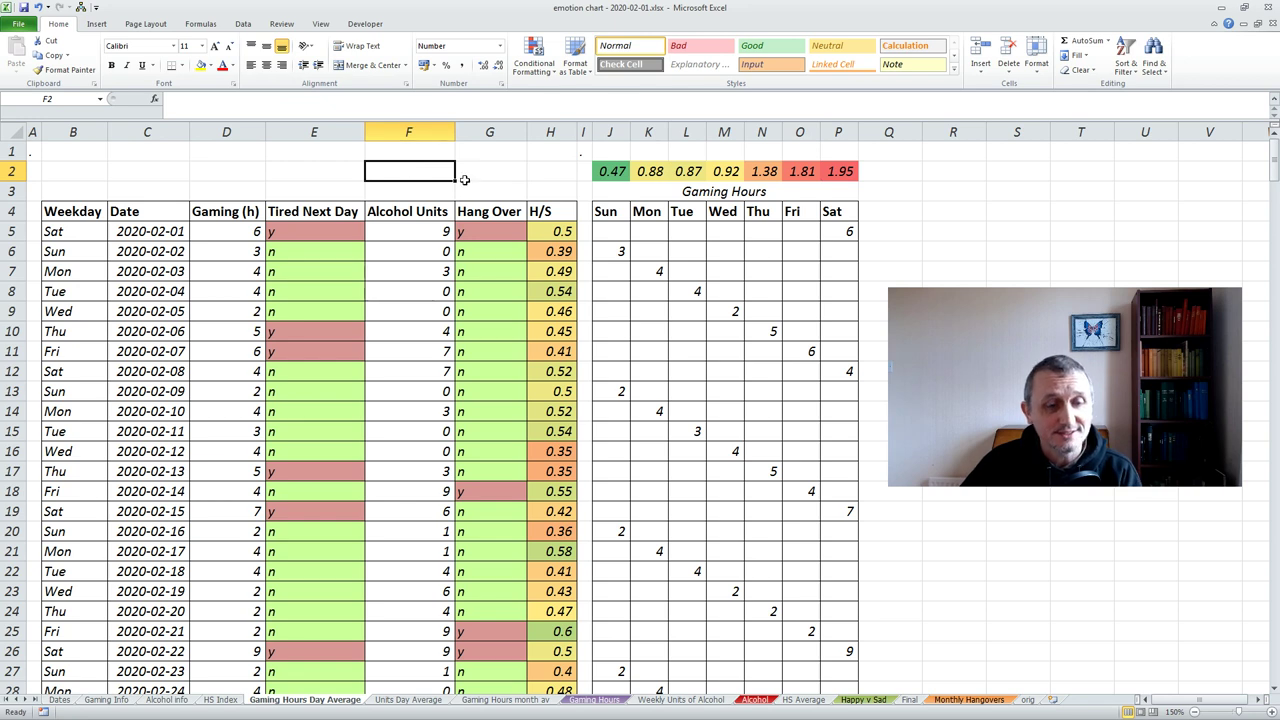
Switch to the Units Day Average sheet and inspect the weekday-split alcohol formula in S5.
click(408, 699)
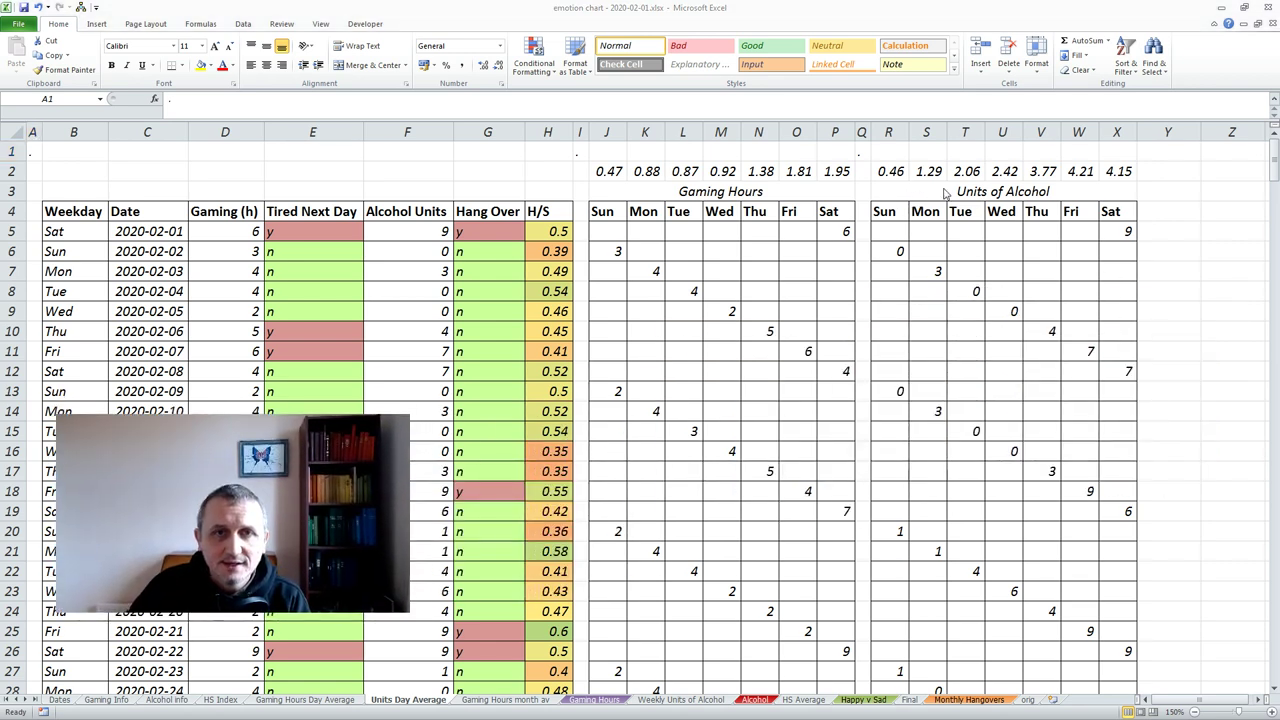
click(942, 230)
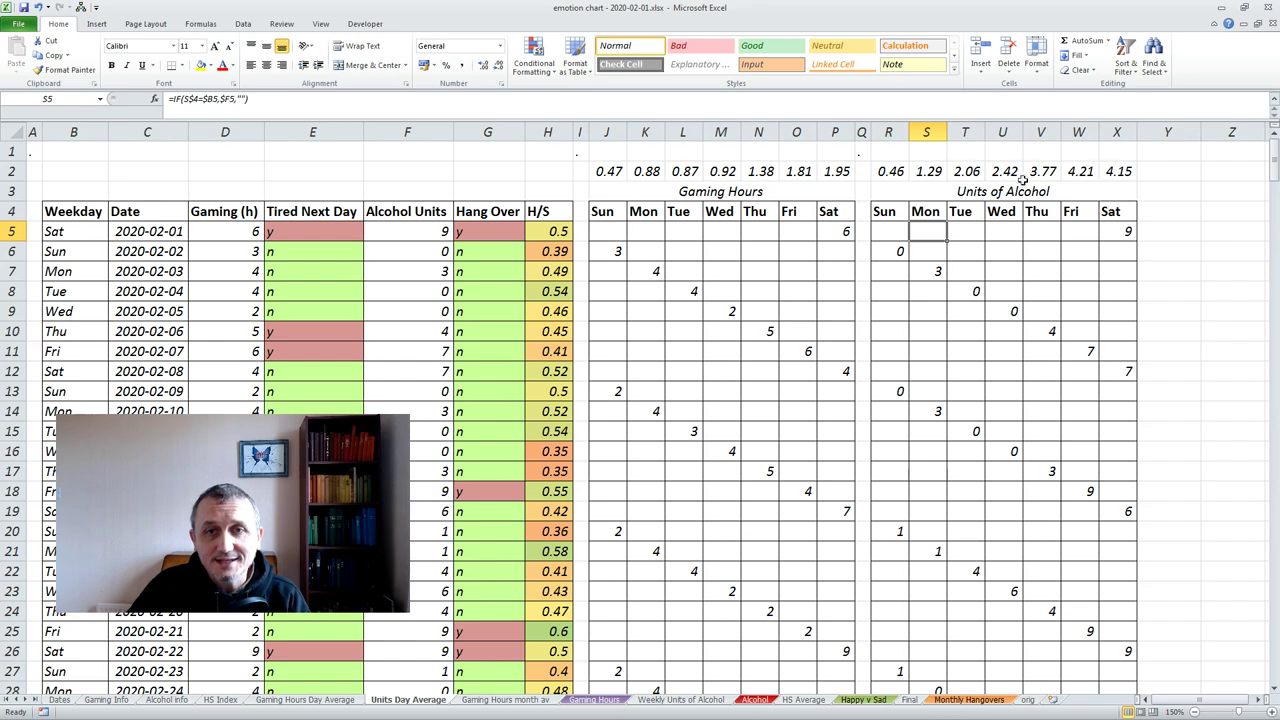
mouse_move(1275, 172)
mouse_down()
mouse_move(1250, 515)
mouse_move(1268, 172)
mouse_up()
Apply a green-to-red colour scale to the alcohol averages R2:X2.
click(905, 171)
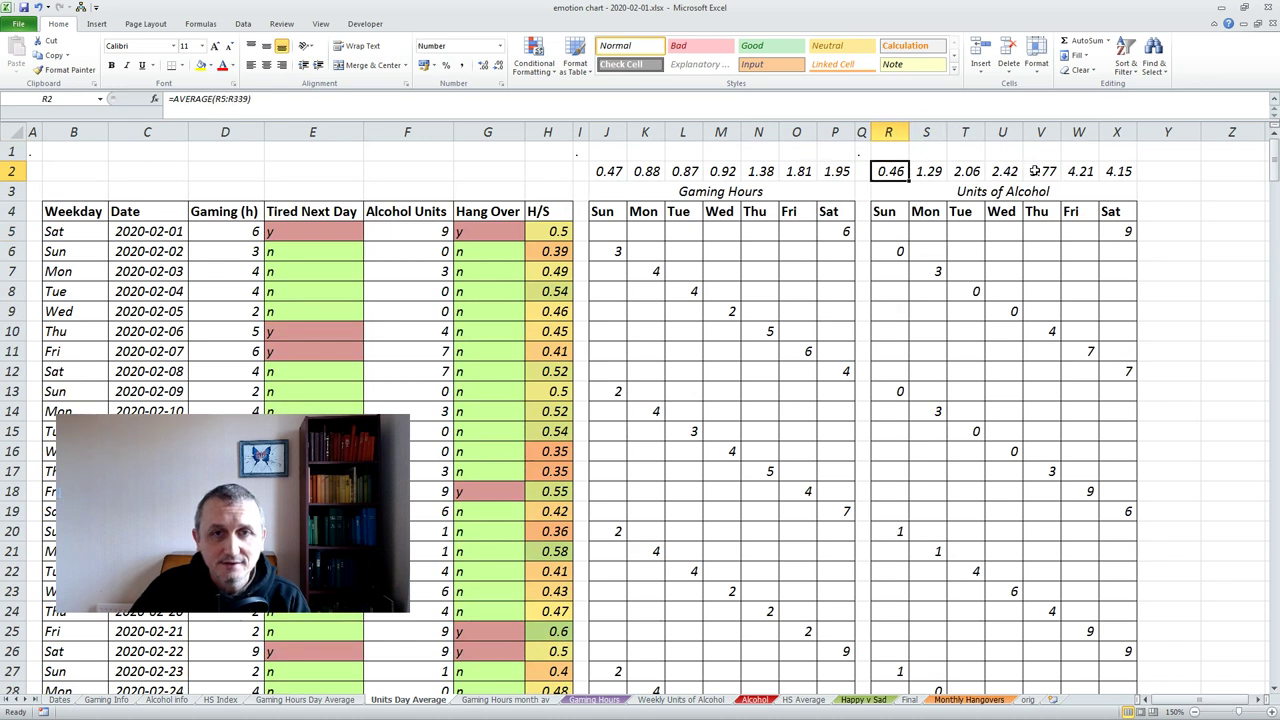
shift+click(1113, 171)
click(534, 56)
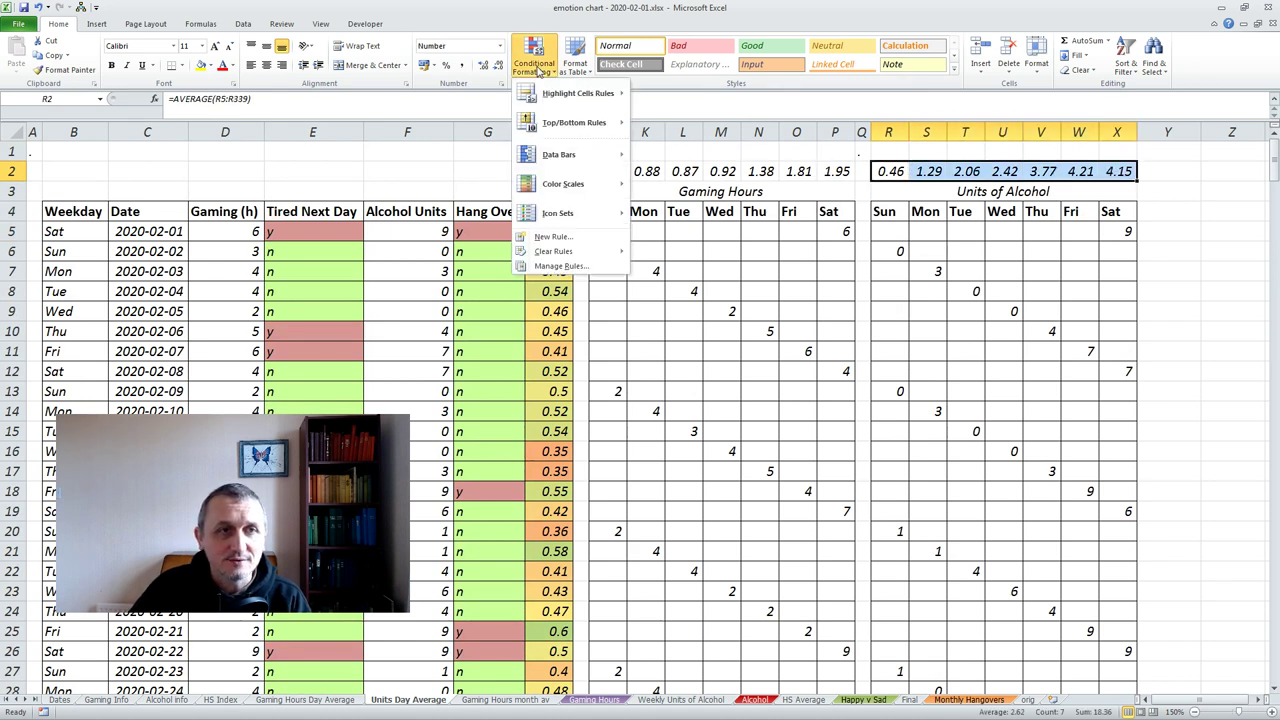
mouse_move(557, 186)
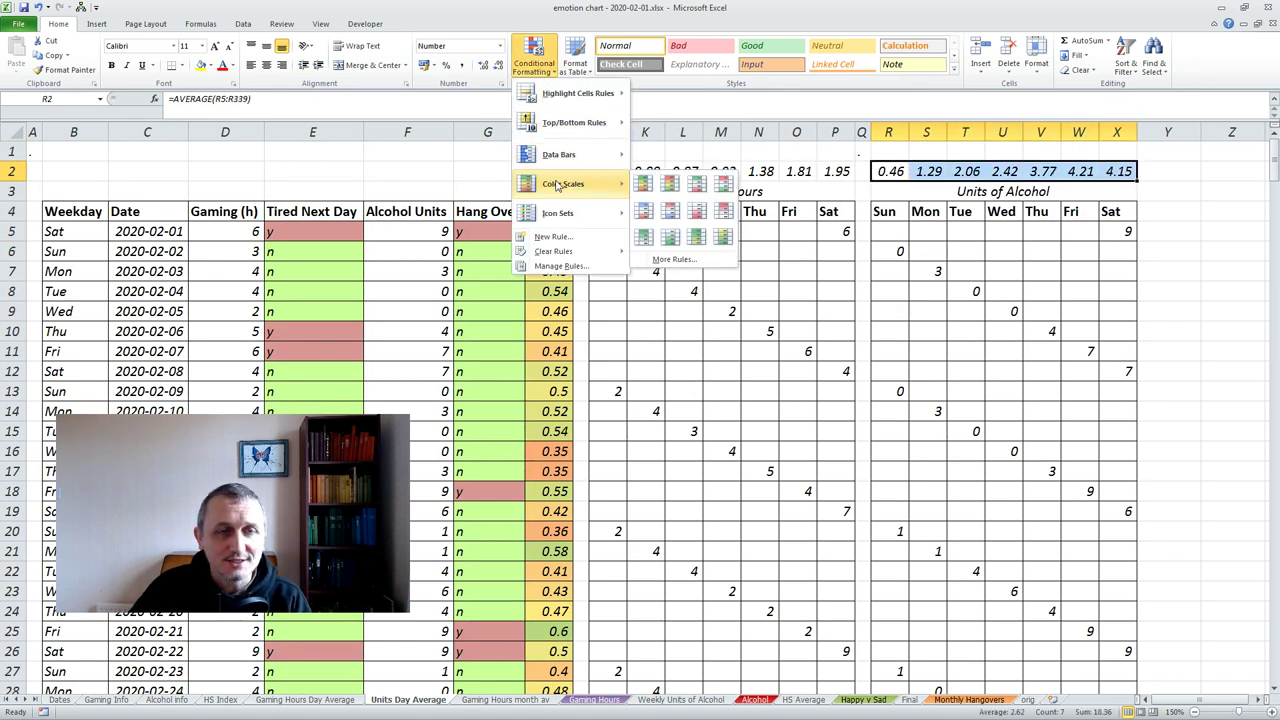
click(670, 188)
key(Down)
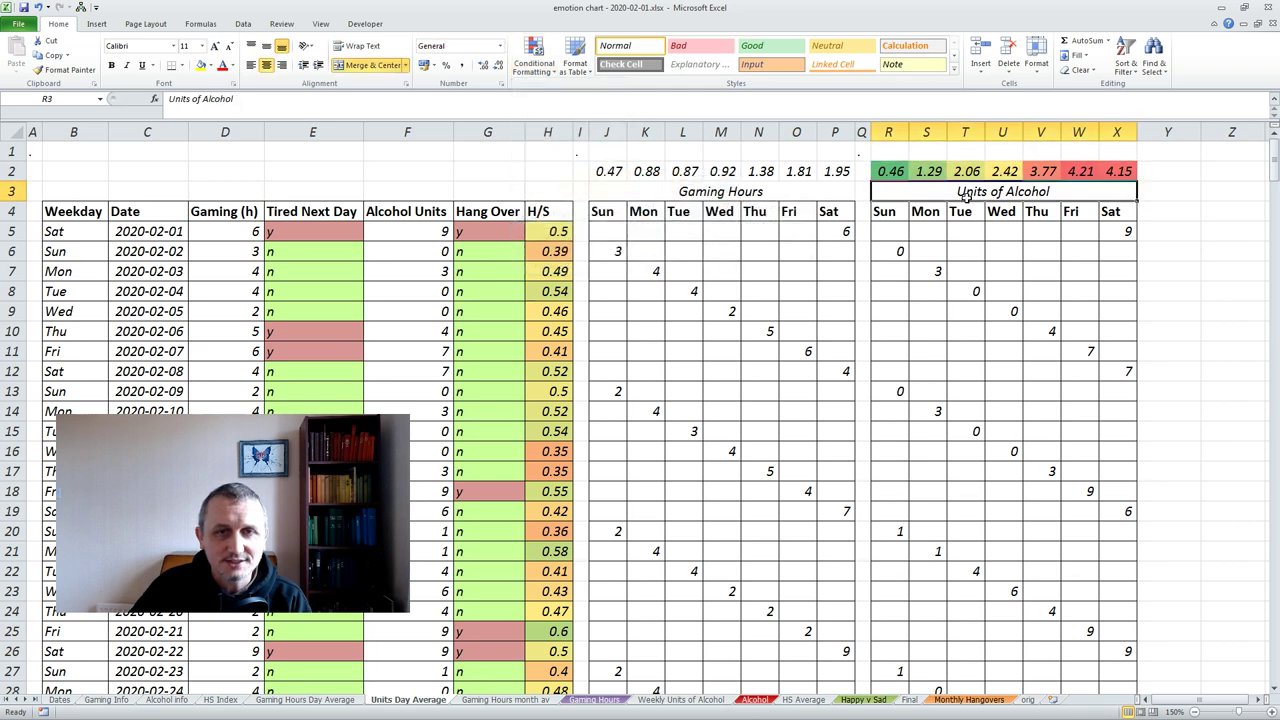
Check the J2 and X2 averages, then move to the Gaming Hours month av sheet.
click(612, 171)
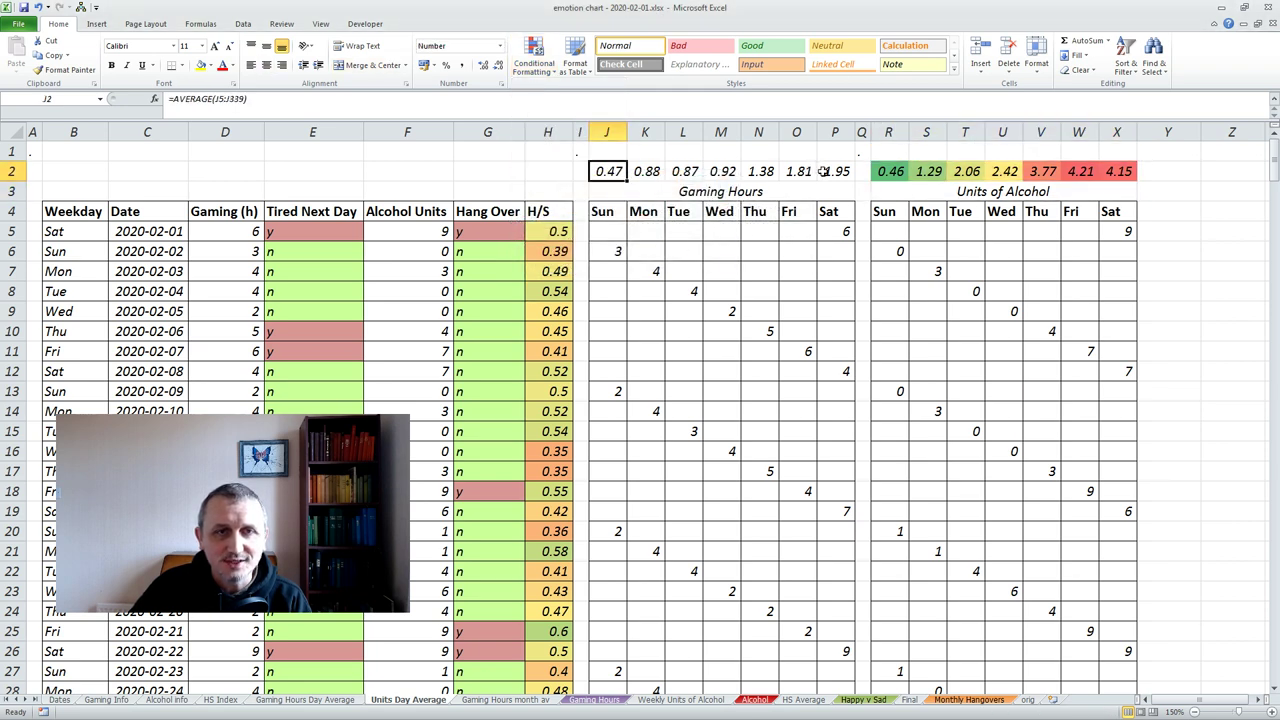
click(1114, 171)
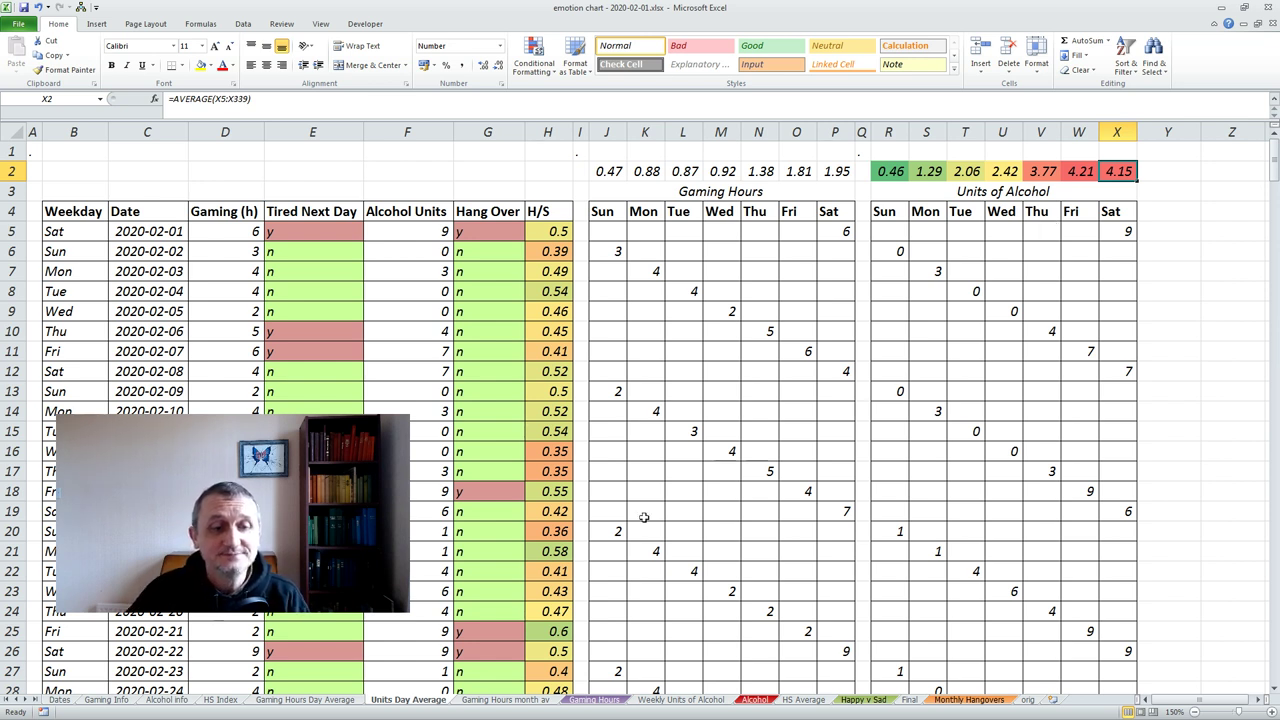
click(514, 703)
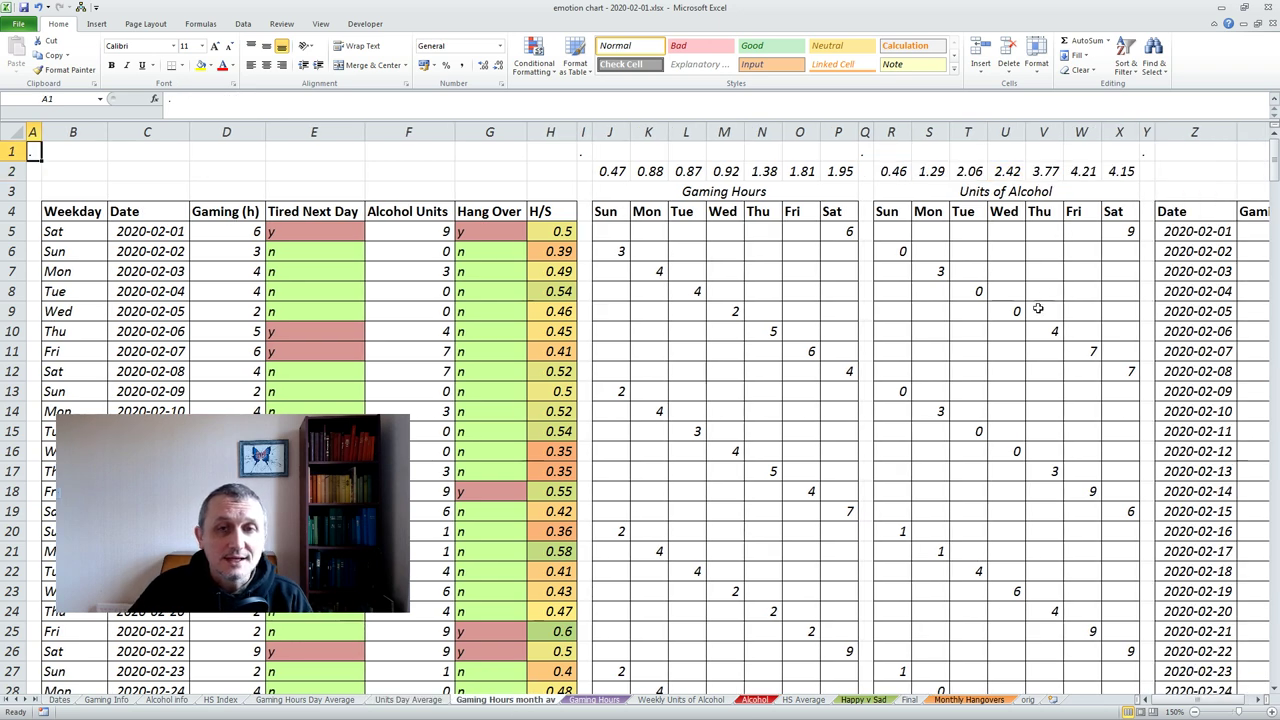
Scroll right to the Date and Gaming Hours table and select its first value in AA5.
drag(1183, 709, 1195, 706)
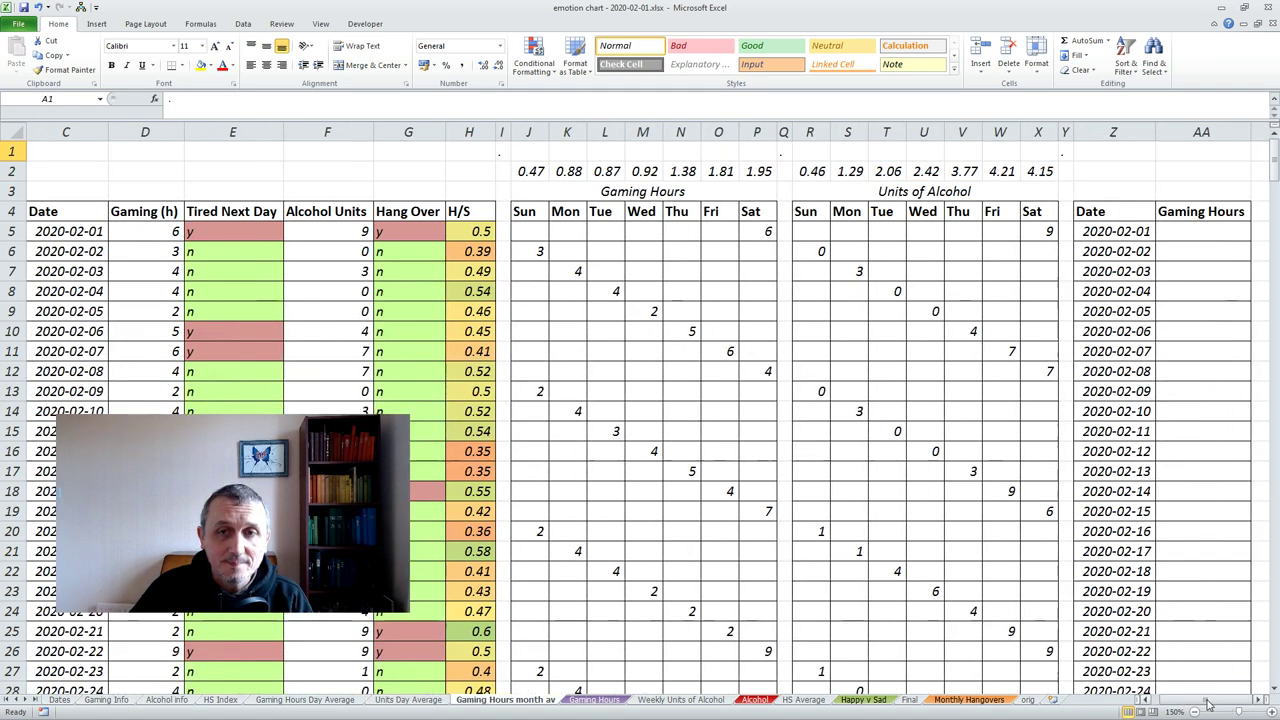
click(1114, 176)
click(1181, 223)
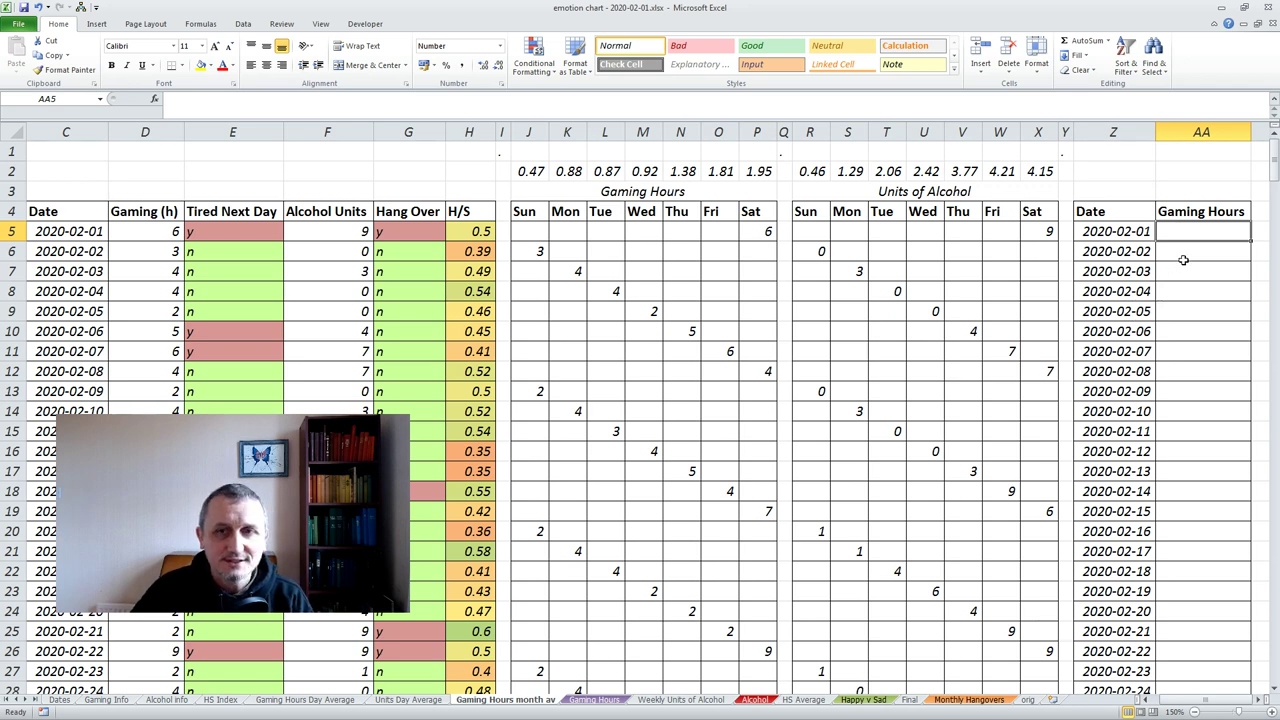
scroll(1190, 258, down, 5)
scroll(1192, 258, down, 1)
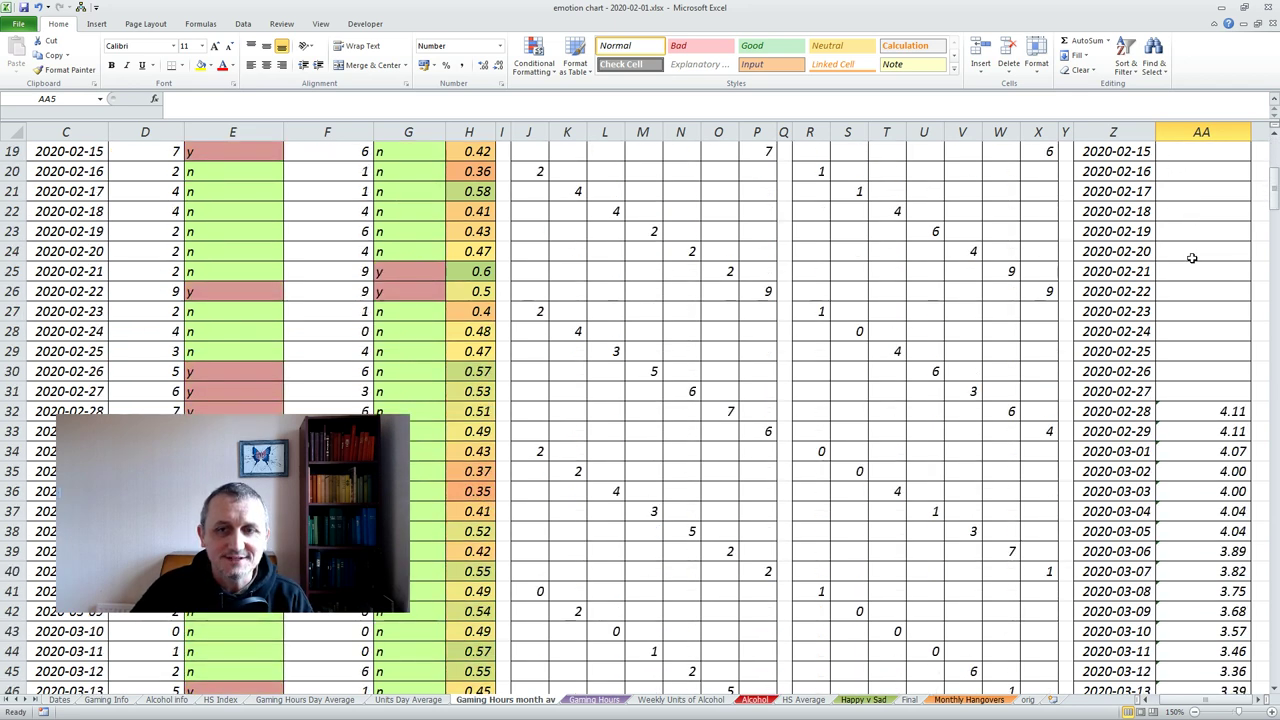
Inspect the 28-day AVERAGE formulas in AA32 and AA33, then open the Gaming Hours chart.
click(1200, 410)
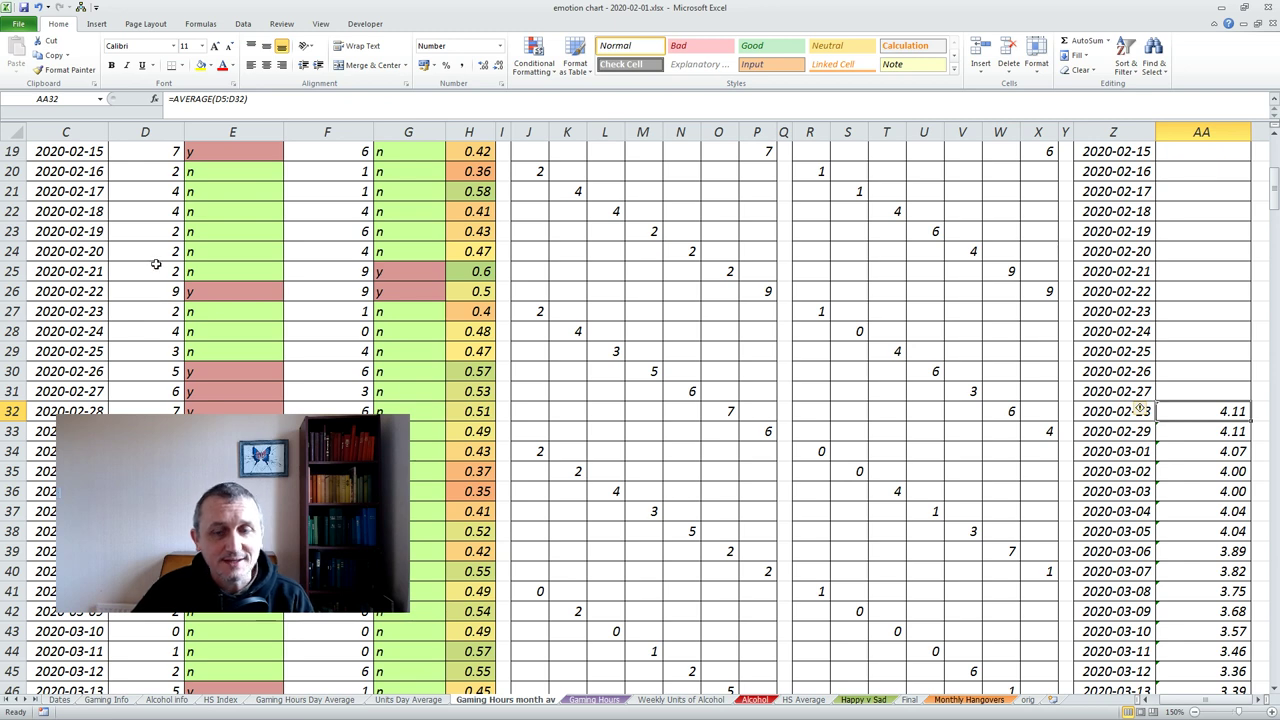
click(1194, 435)
scroll(1194, 437, down, 9)
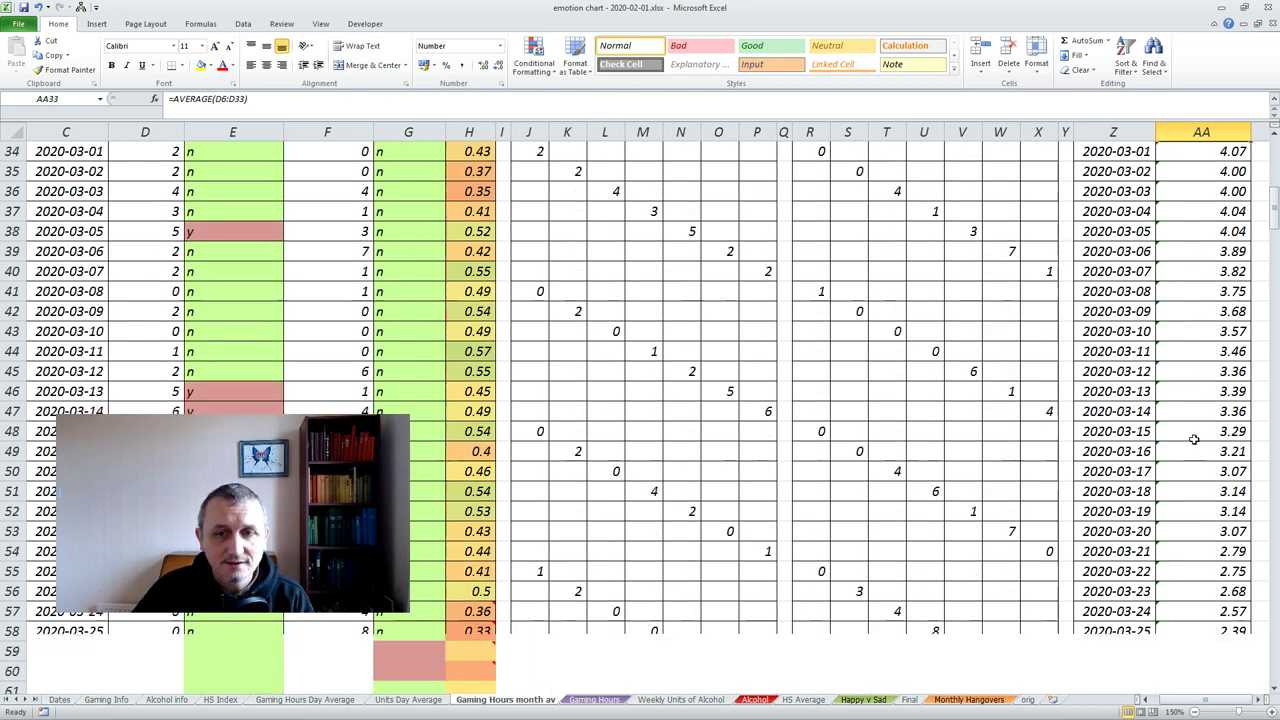
scroll(1194, 439, down, 7)
scroll(1194, 439, up, 9)
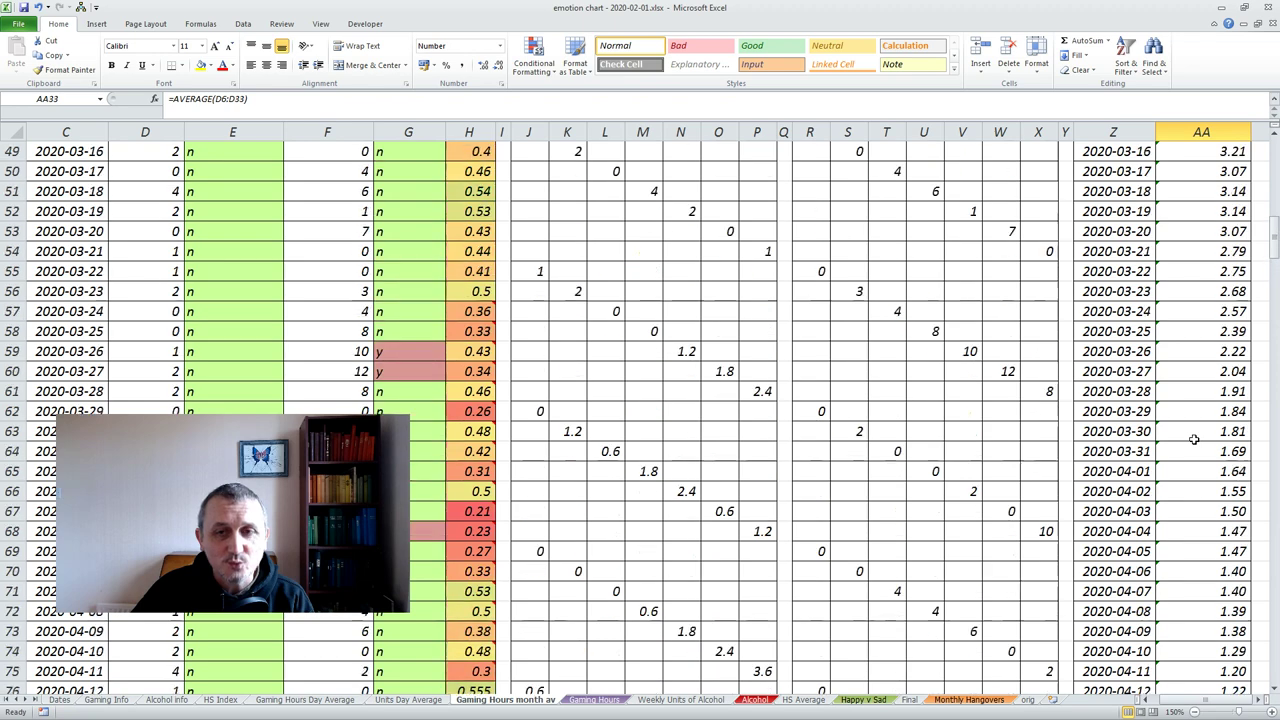
scroll(1194, 439, up, 13)
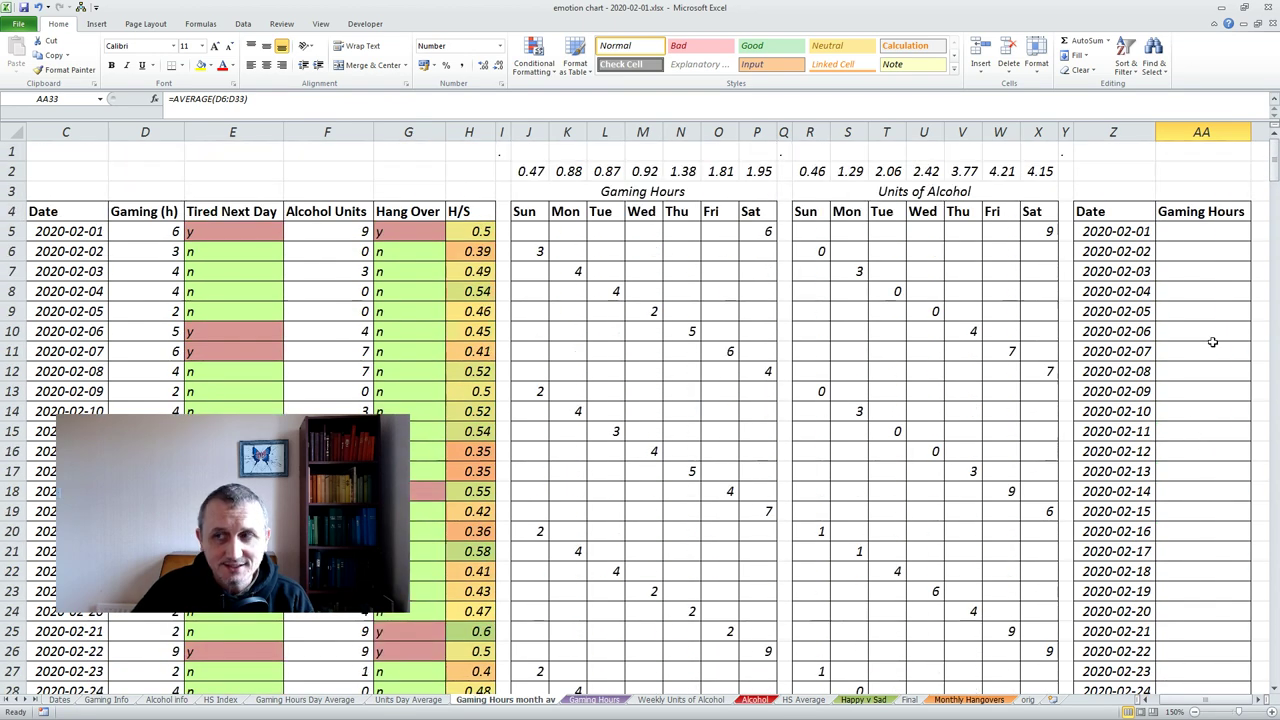
click(593, 699)
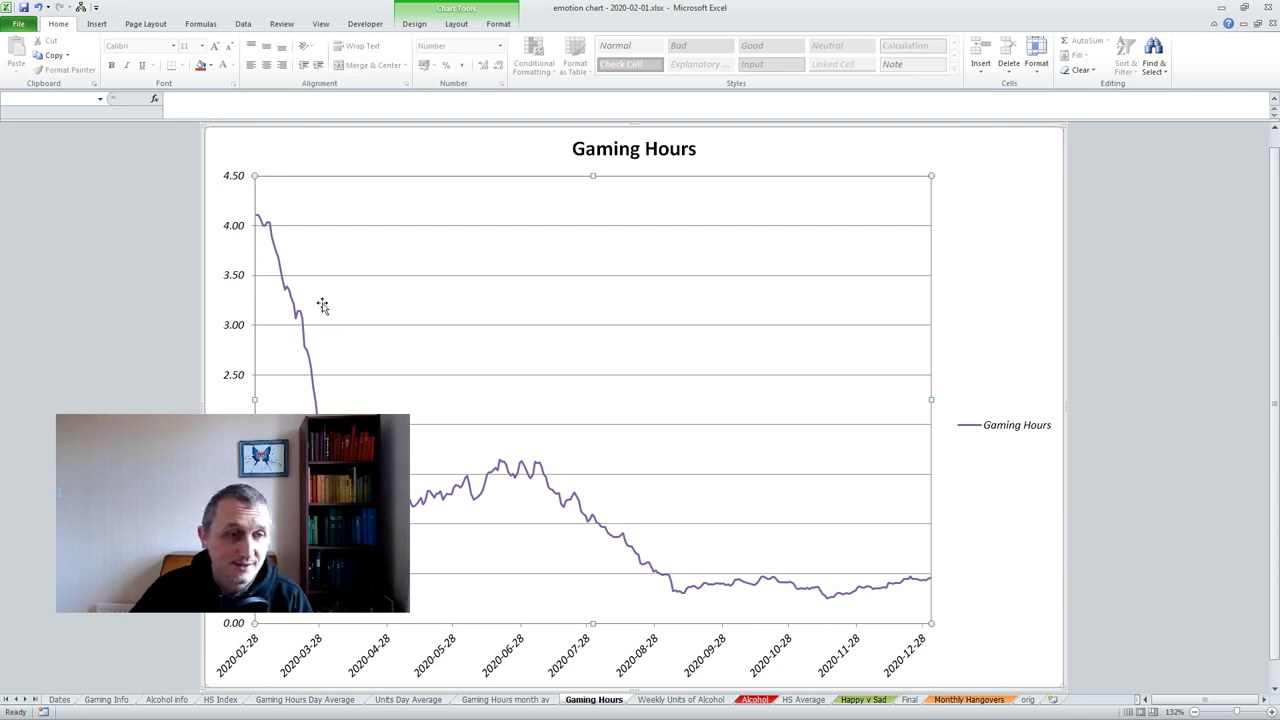
Deselect the Gaming Hours chart and switch to the Weekly Units of Alcohol sheet.
click(256, 220)
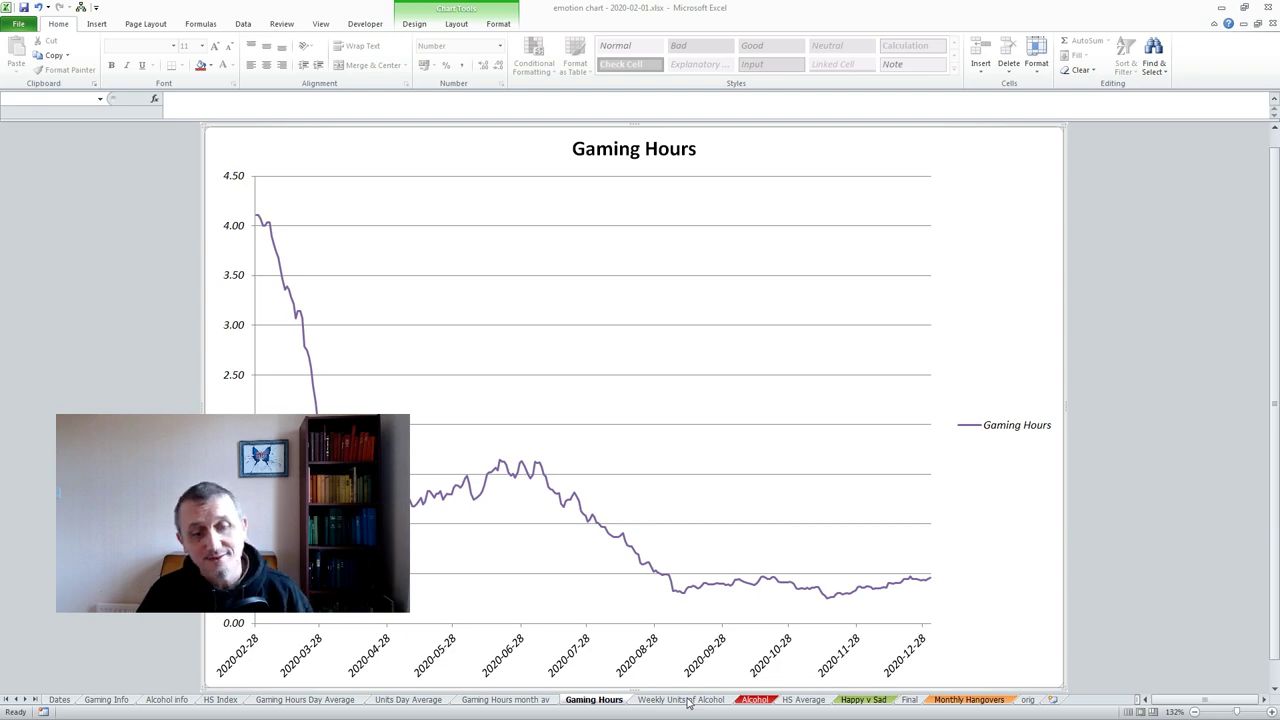
click(688, 703)
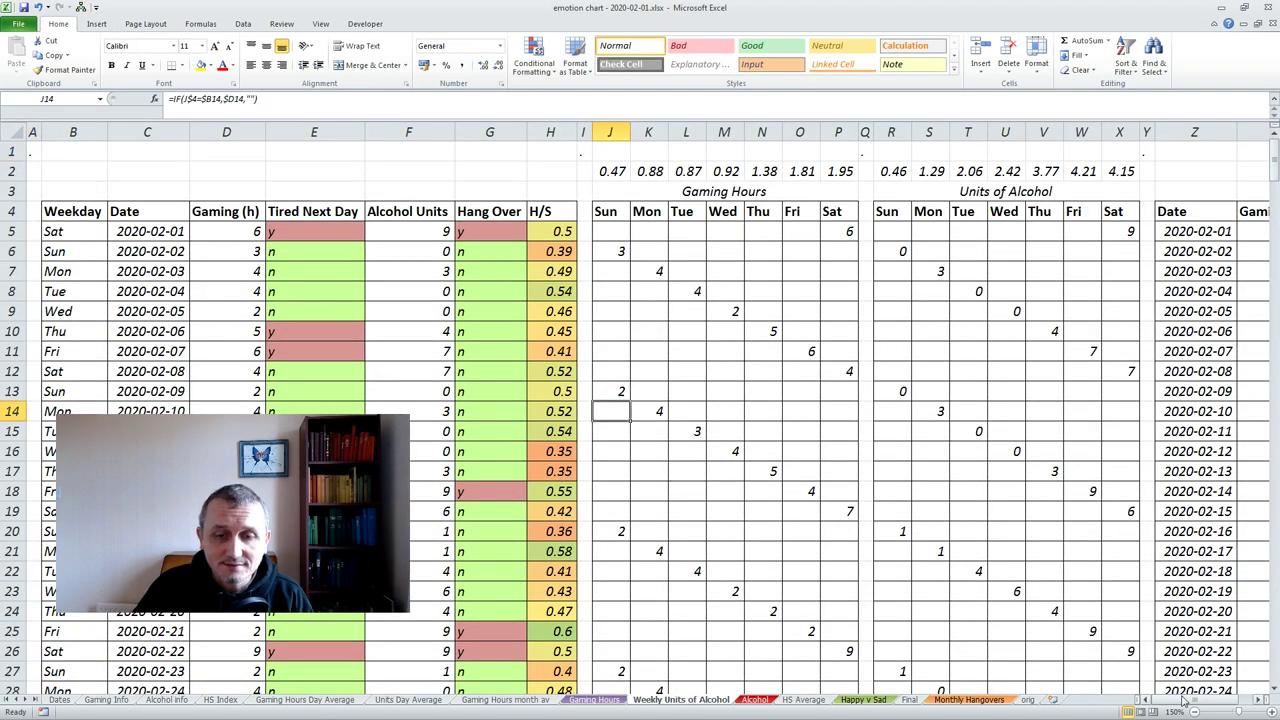
Check the date formula in AC6 and the Units header in AD4.
scroll(1180, 695, right, 4)
click(1150, 351)
click(1150, 251)
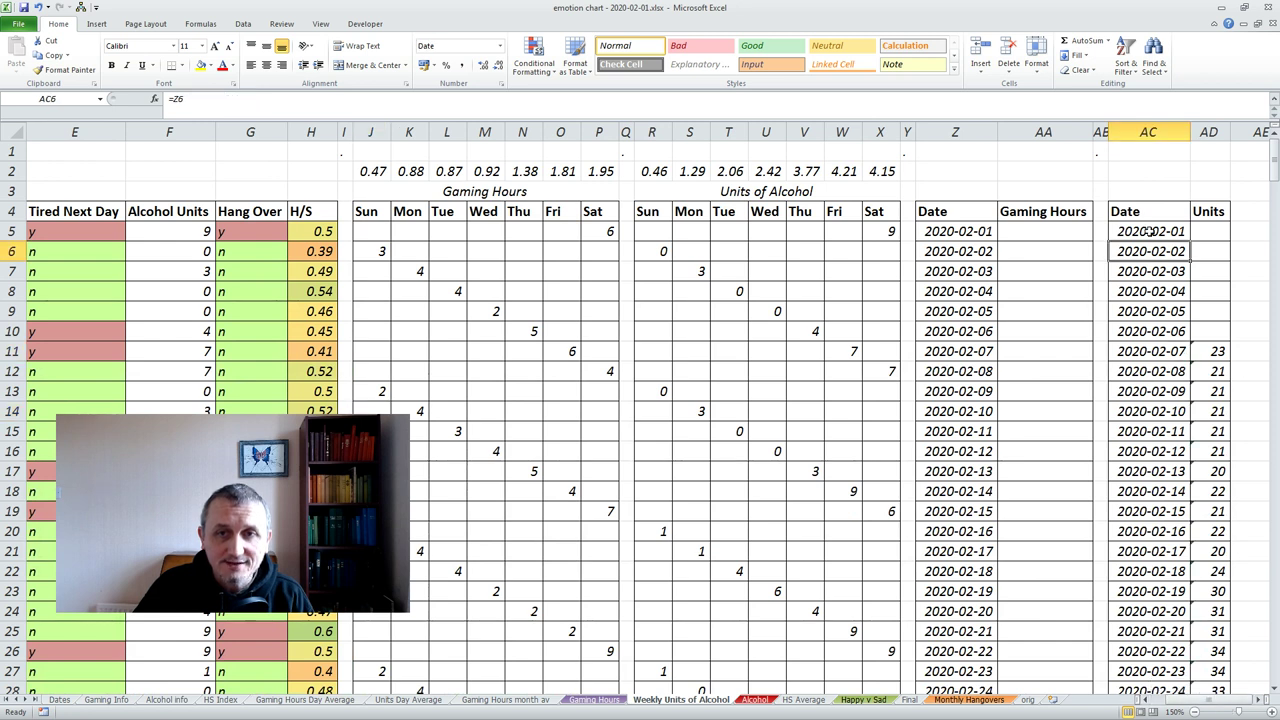
click(1201, 211)
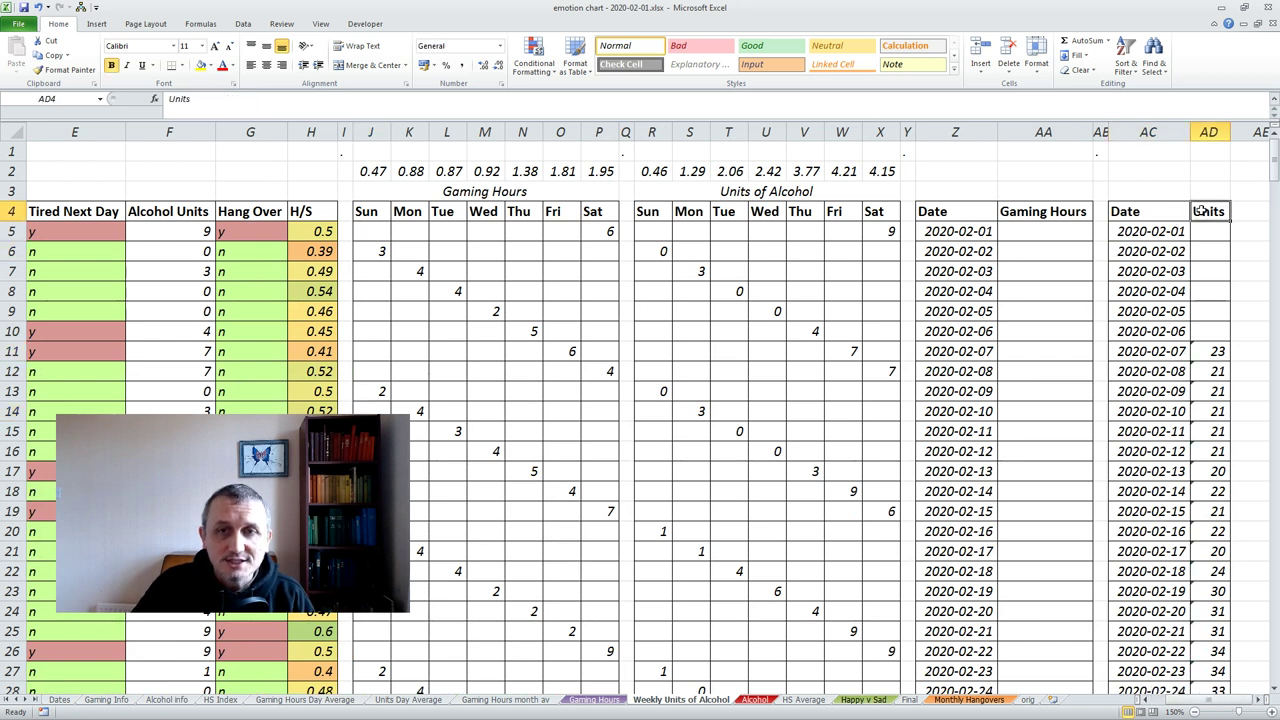
Inspect the rolling 7-day SUM formulas in AD12–AD15, then view the Alcohol weekly-units chart.
click(1216, 352)
click(1210, 373)
click(1214, 391)
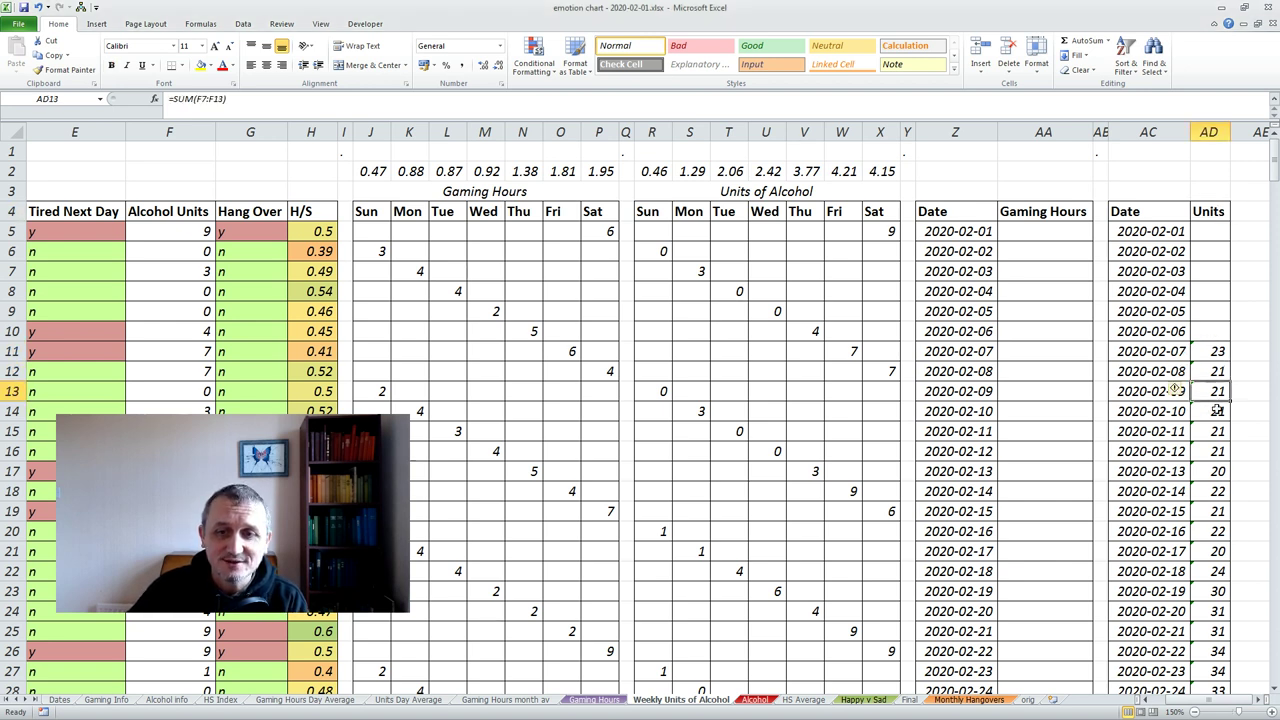
click(1215, 411)
click(1211, 430)
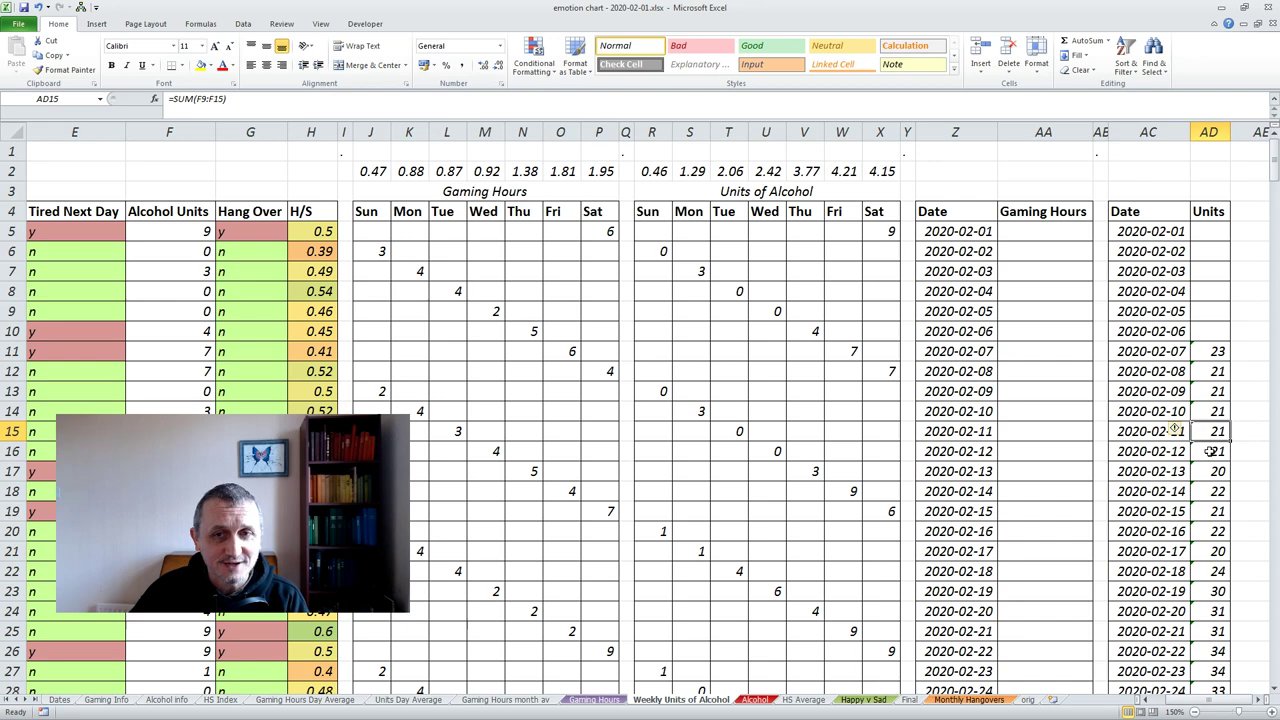
scroll(1212, 440, down, 5)
scroll(1211, 451, down, 8)
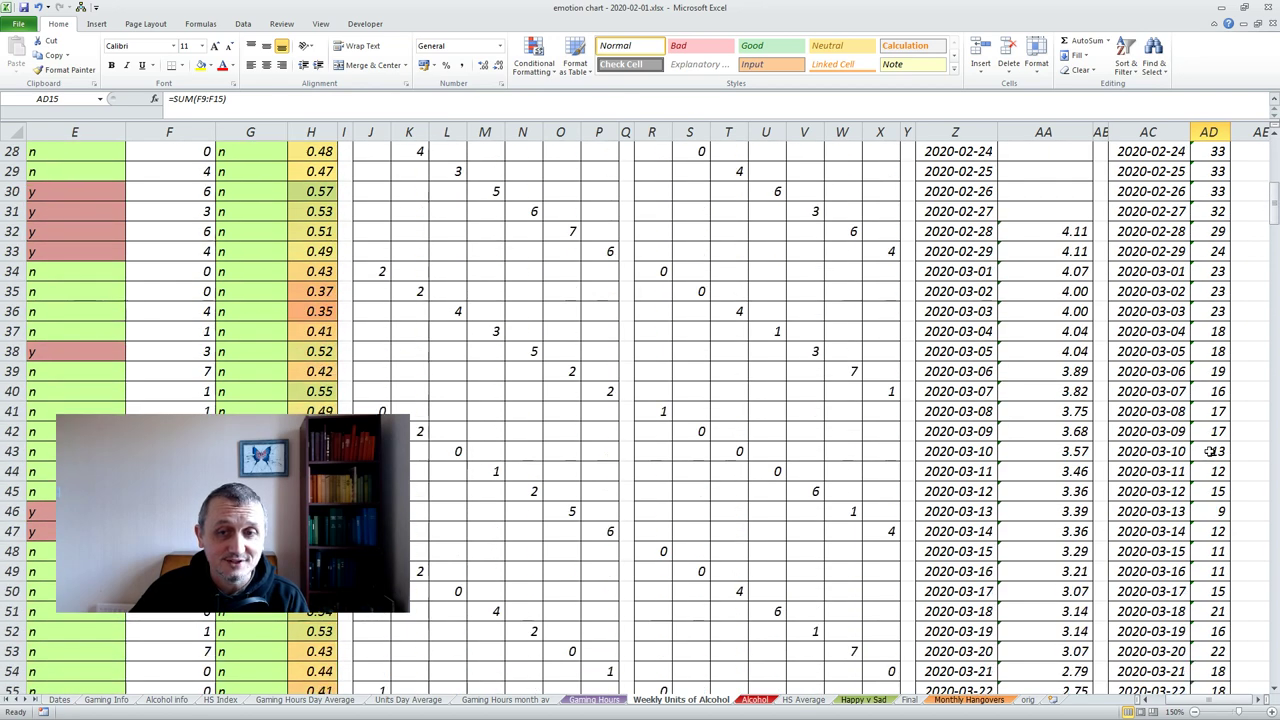
scroll(1211, 451, up, 10)
scroll(1211, 451, up, 3)
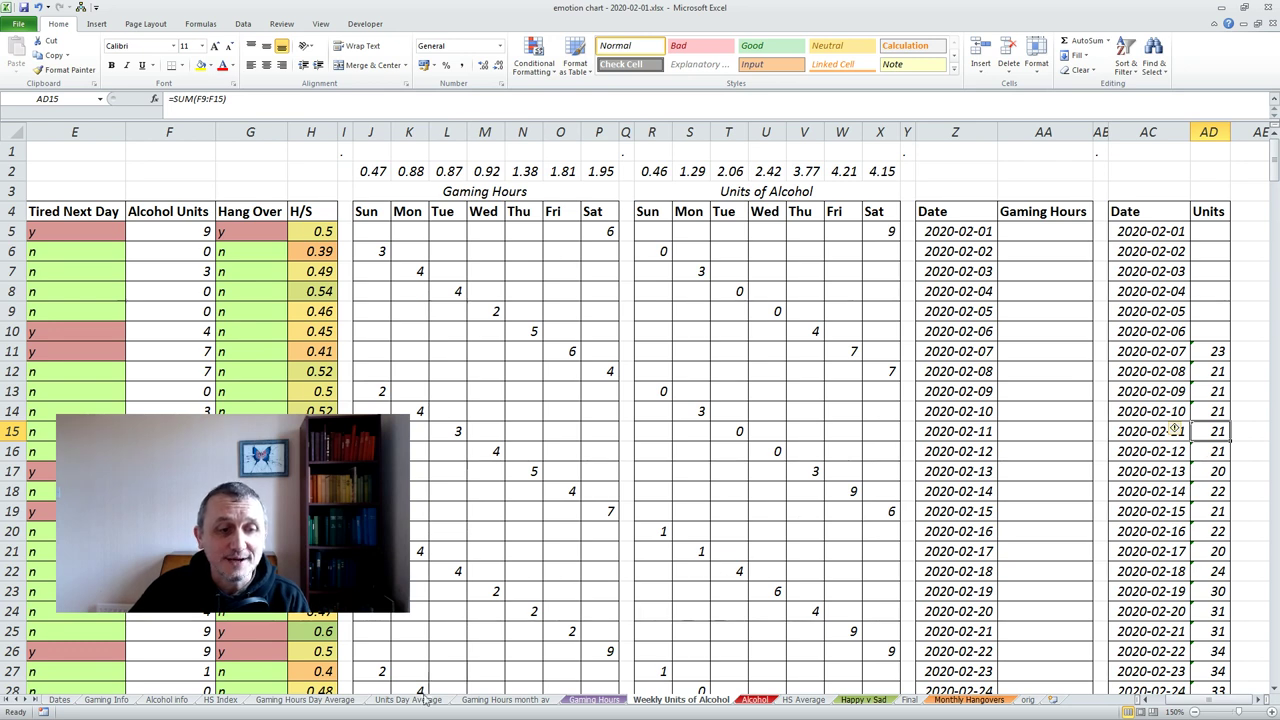
click(752, 700)
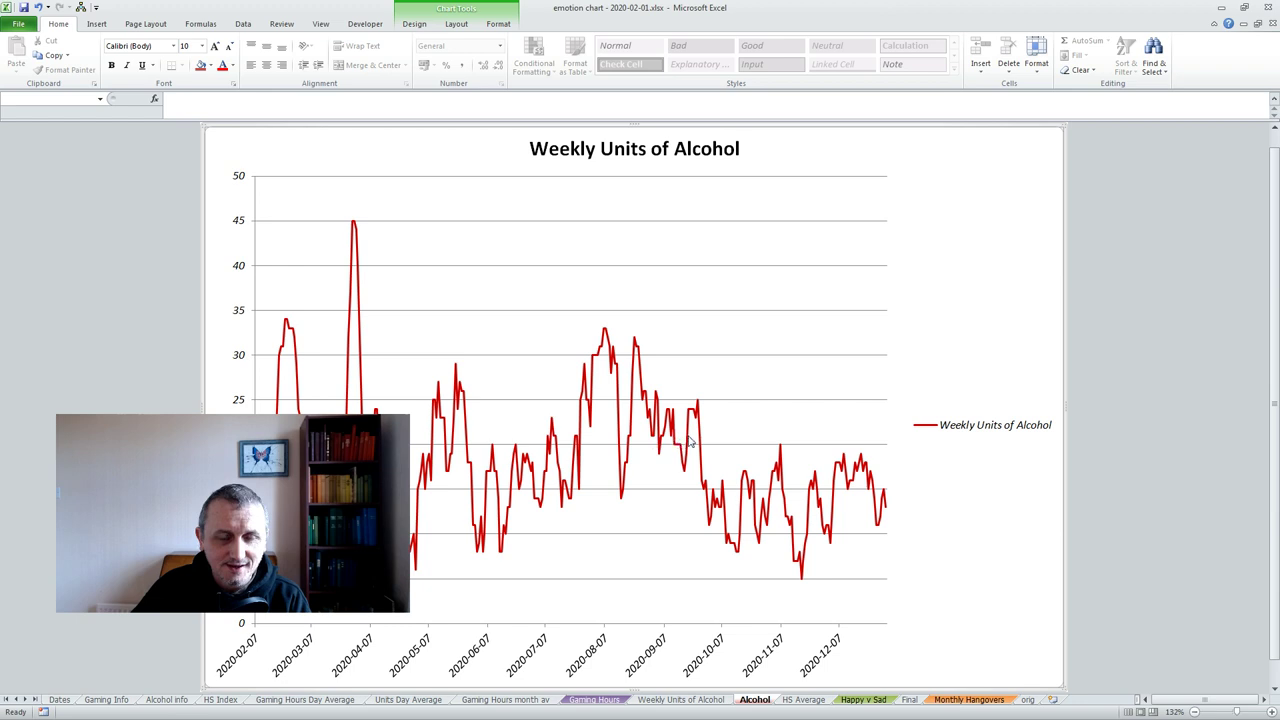
Switch from the Weekly Units of Alcohol chart to the HS Average sheet.
mouse_move(693, 440)
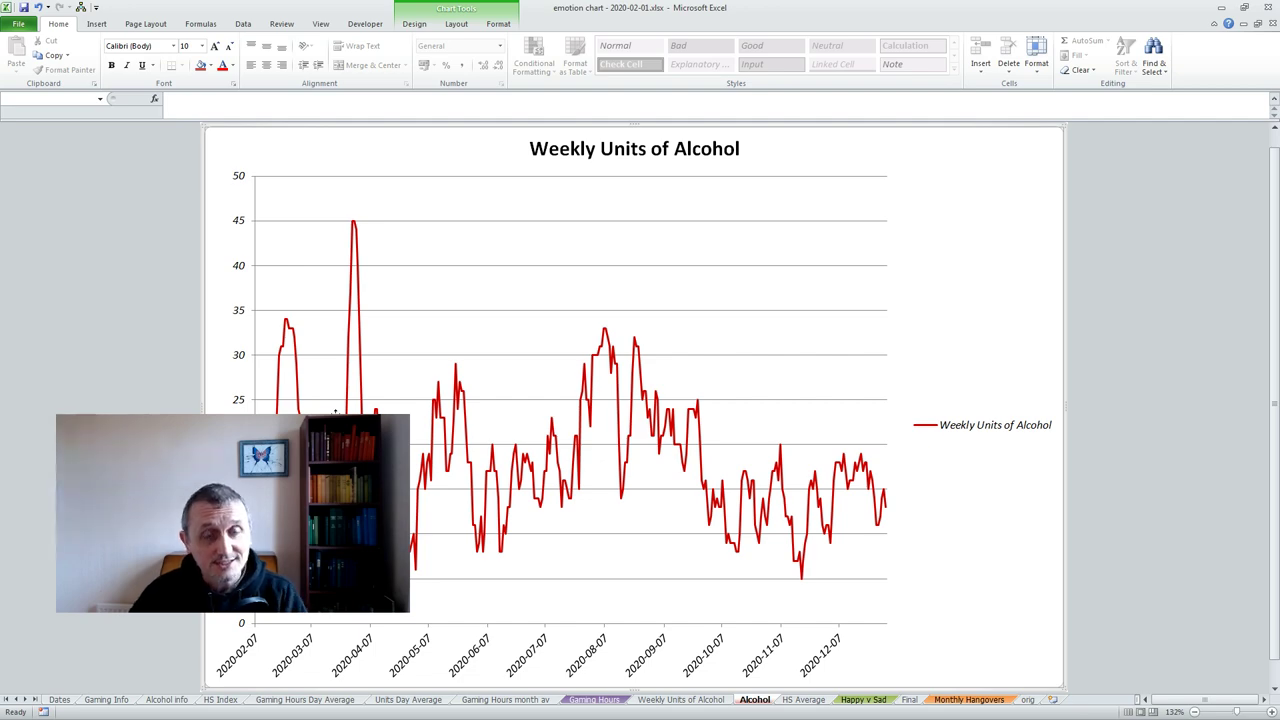
click(797, 701)
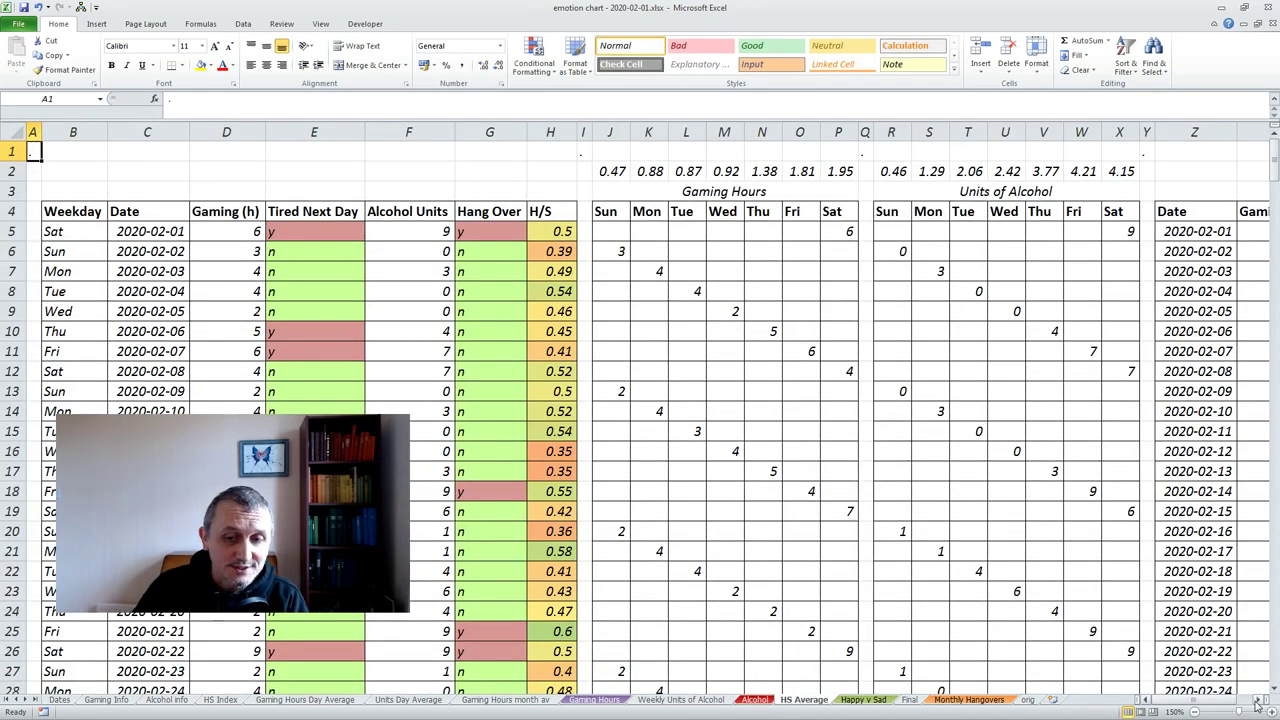
scroll(1258, 706, right, 8)
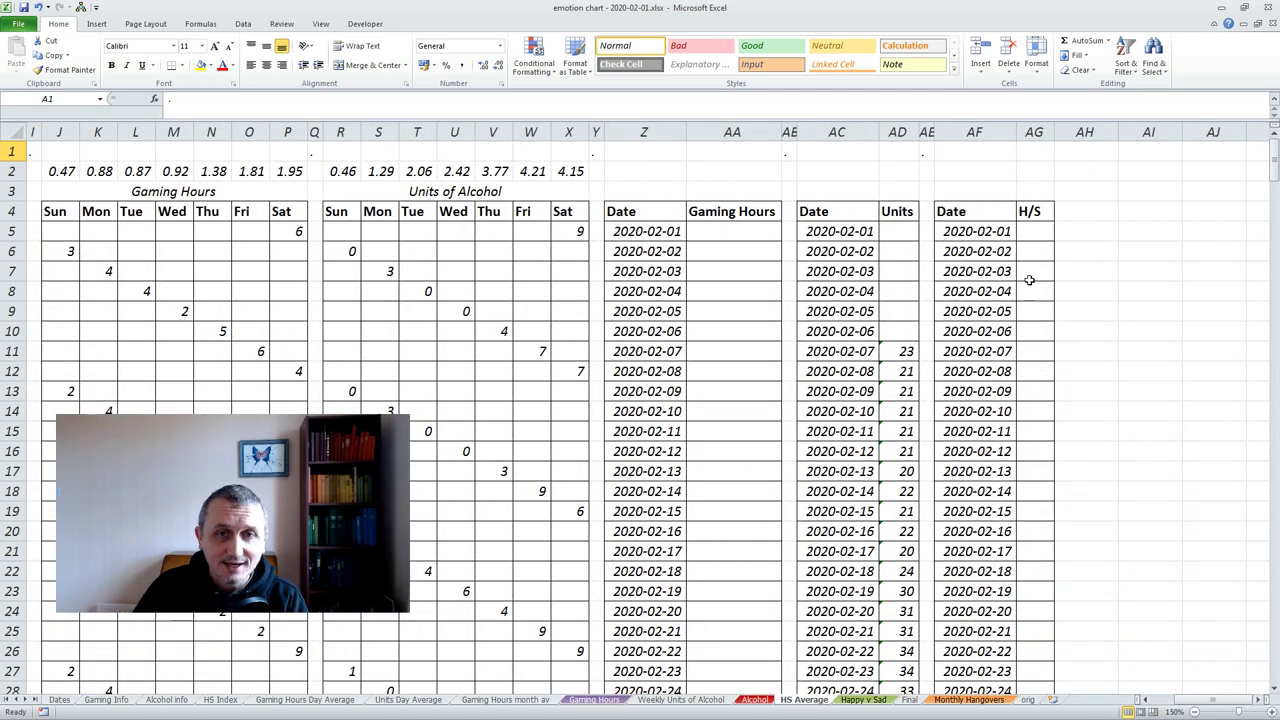
click(1035, 311)
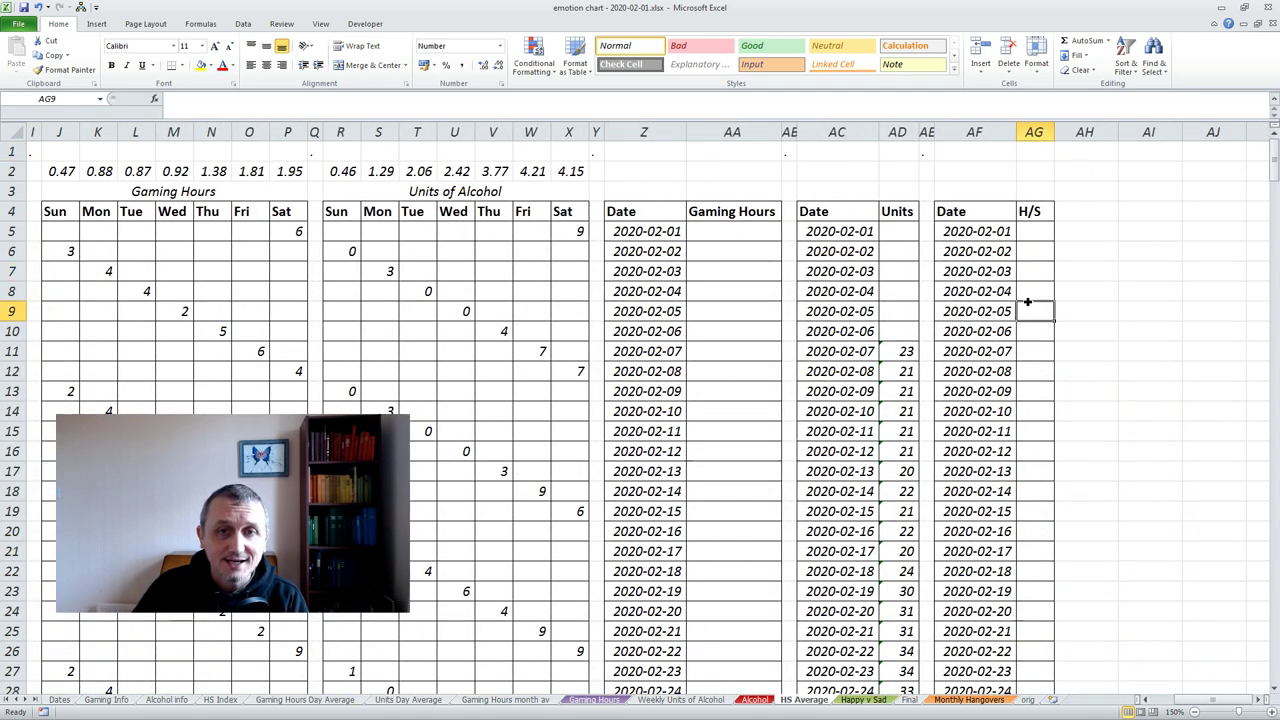
click(1050, 389)
scroll(1045, 375, down, 14)
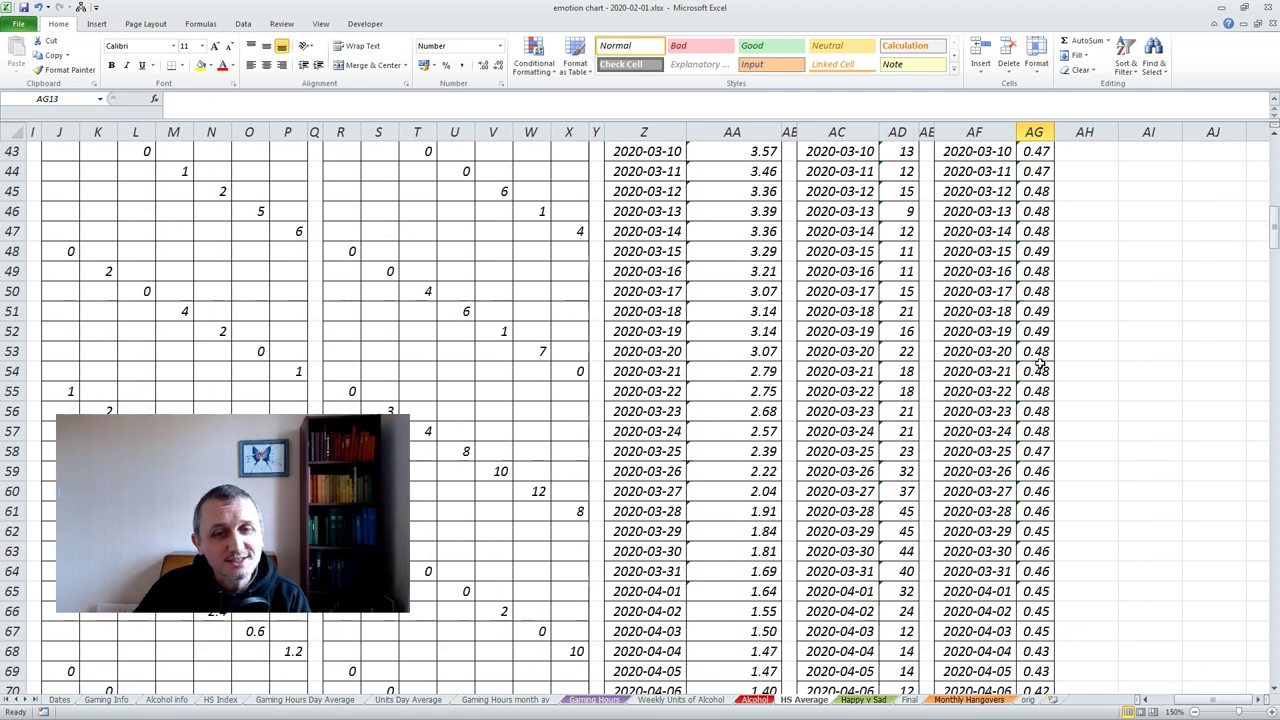
scroll(1040, 365, down, 19)
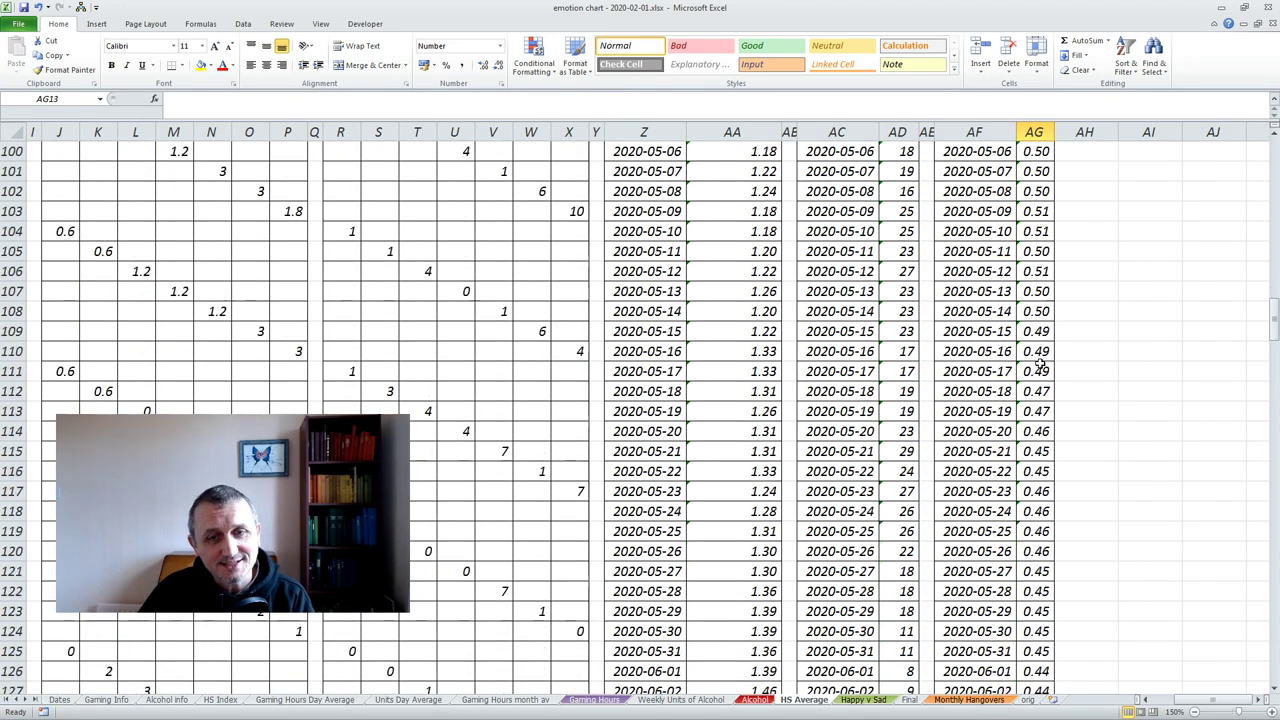
scroll(1040, 365, down, 6)
scroll(1040, 364, up, 20)
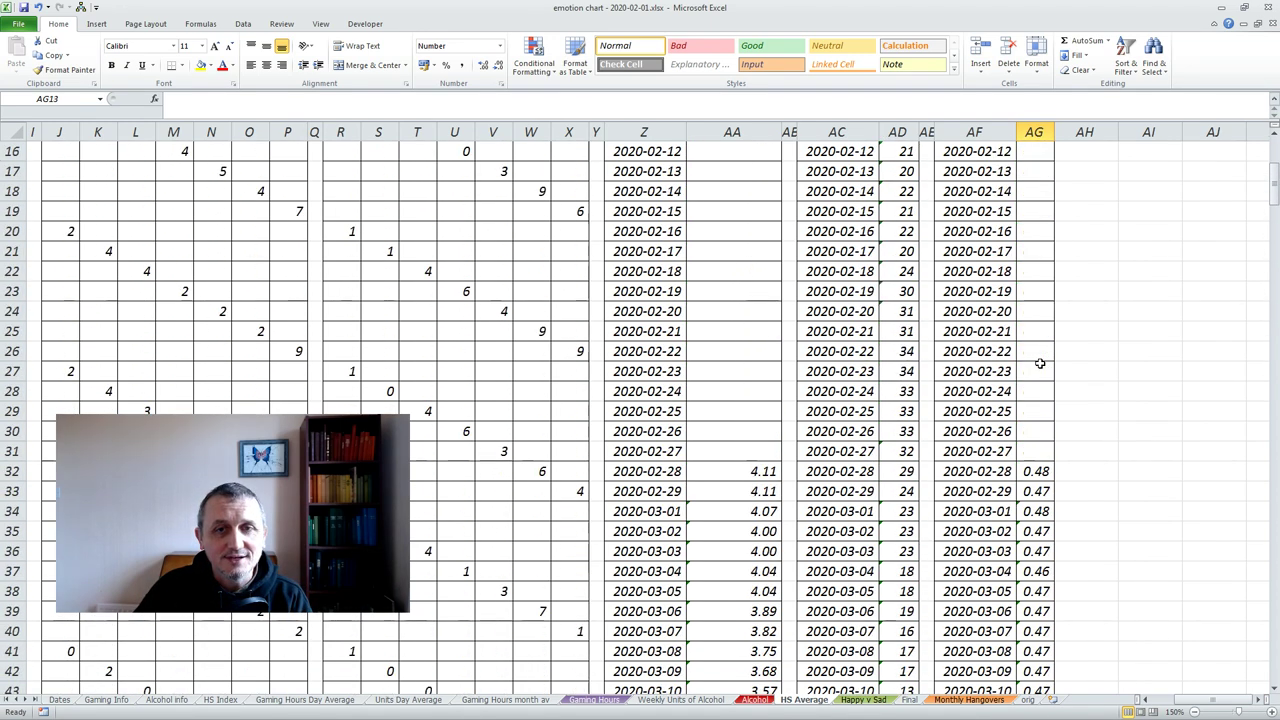
scroll(1040, 364, up, 5)
drag(1195, 706, 1150, 708)
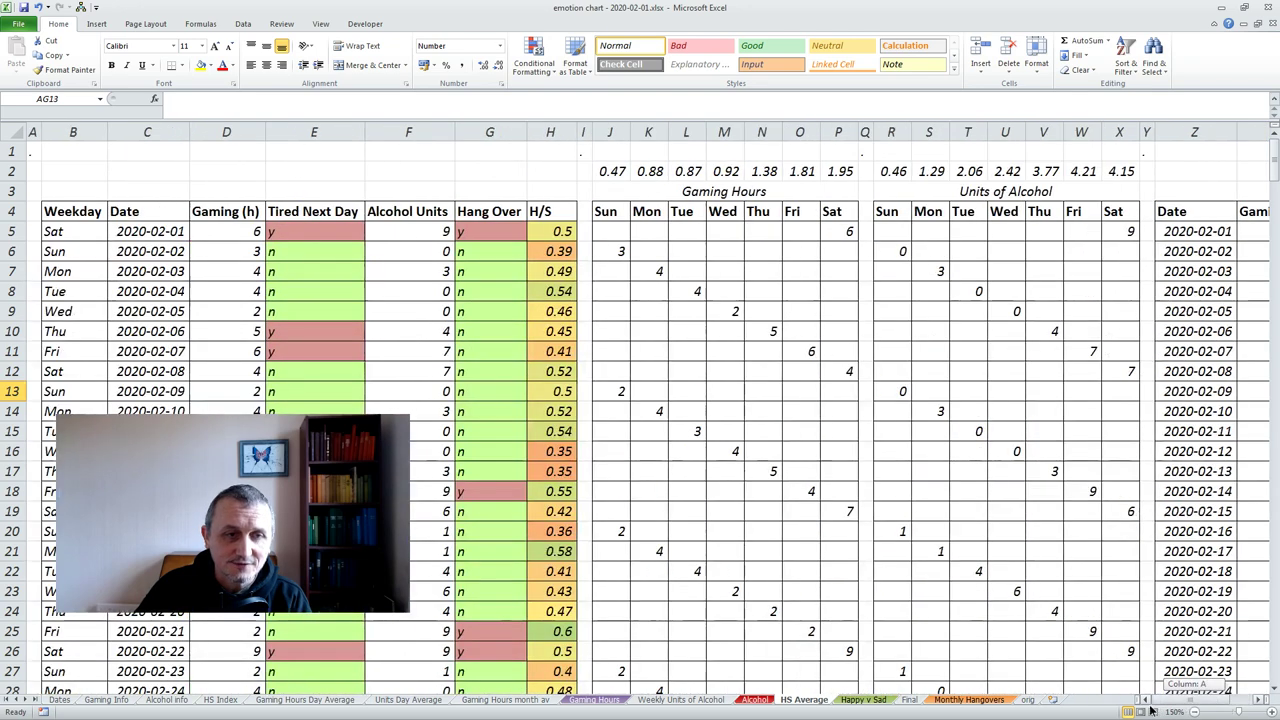
click(552, 431)
scroll(552, 432, down, 13)
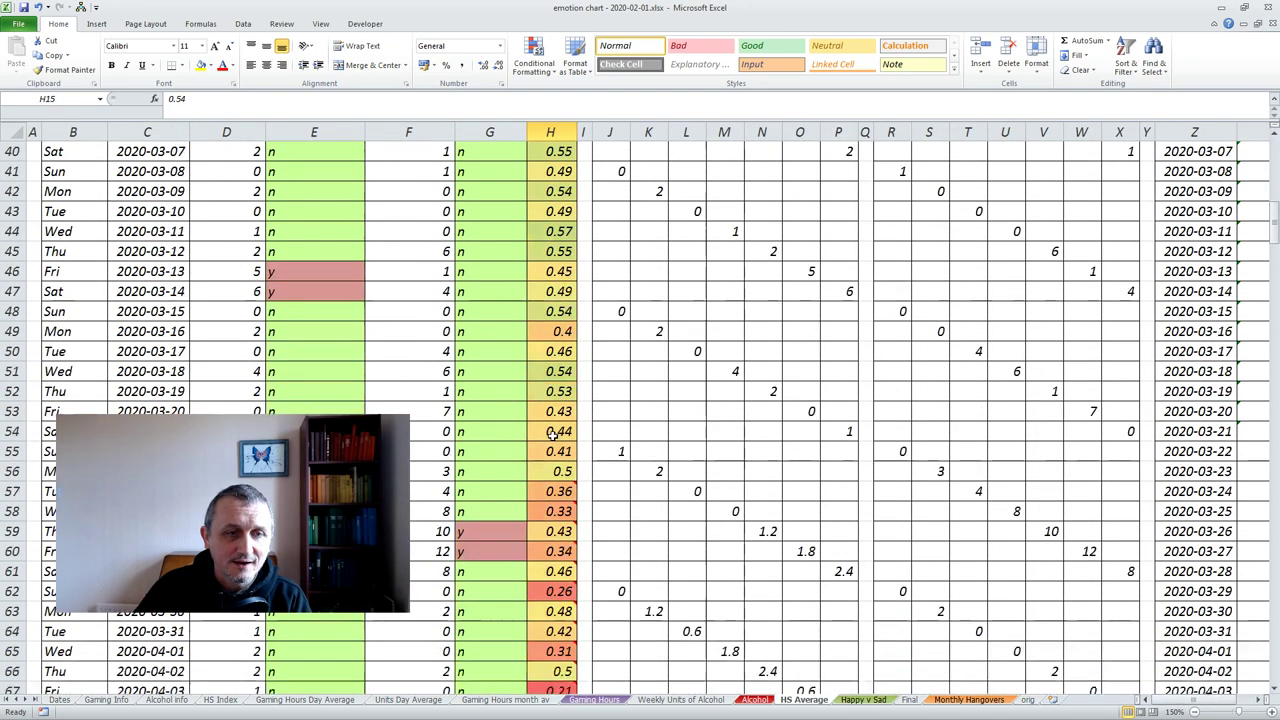
scroll(552, 431, down, 5)
mouse_move(556, 191)
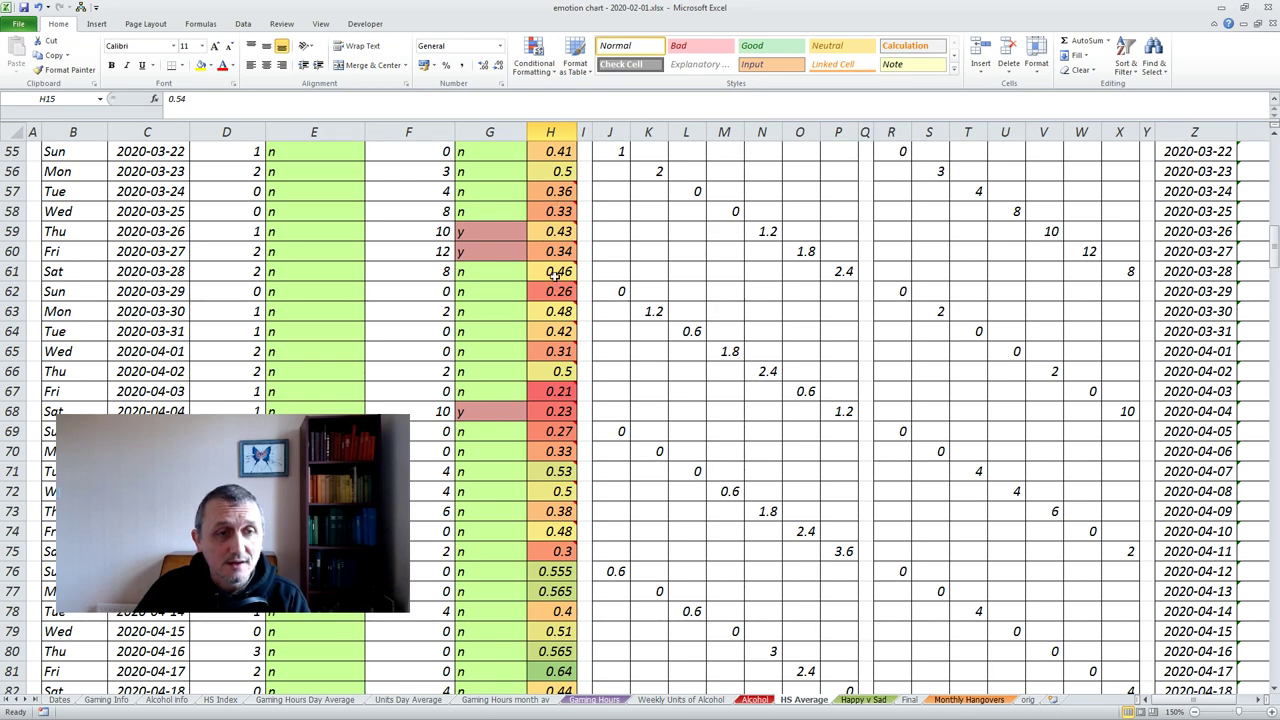
scroll(520, 511, down, 7)
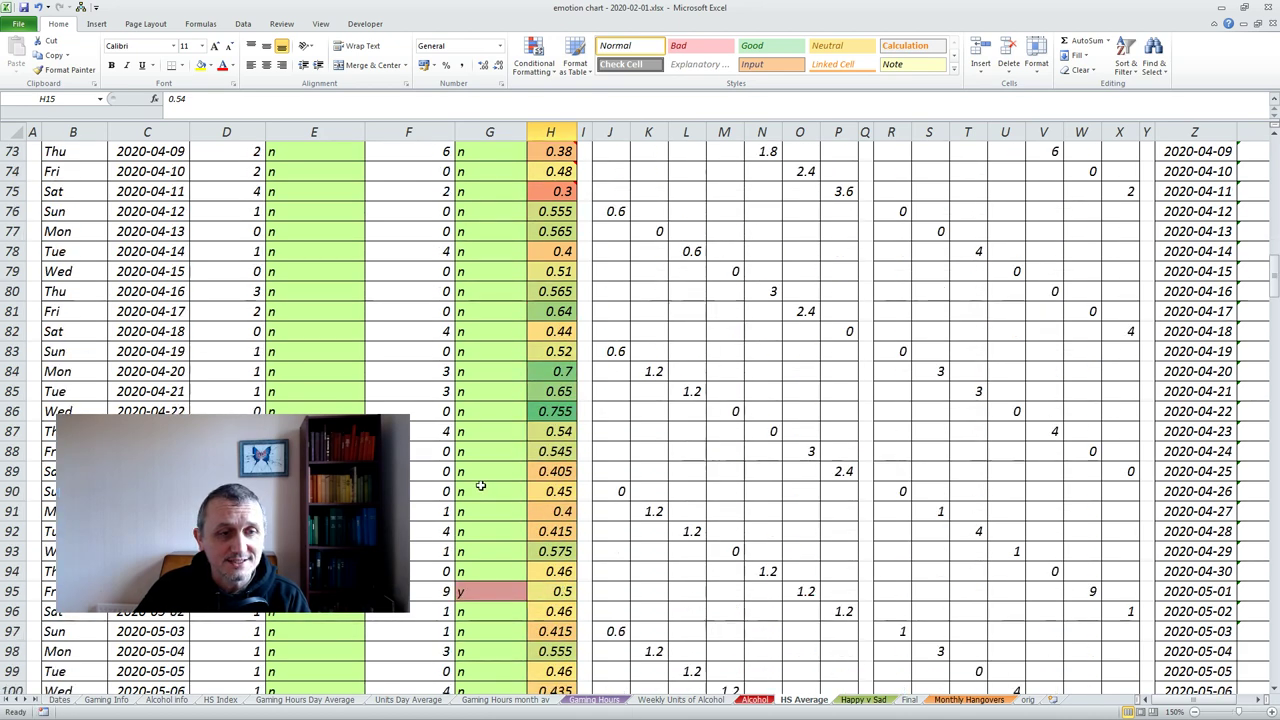
scroll(547, 370, down, 6)
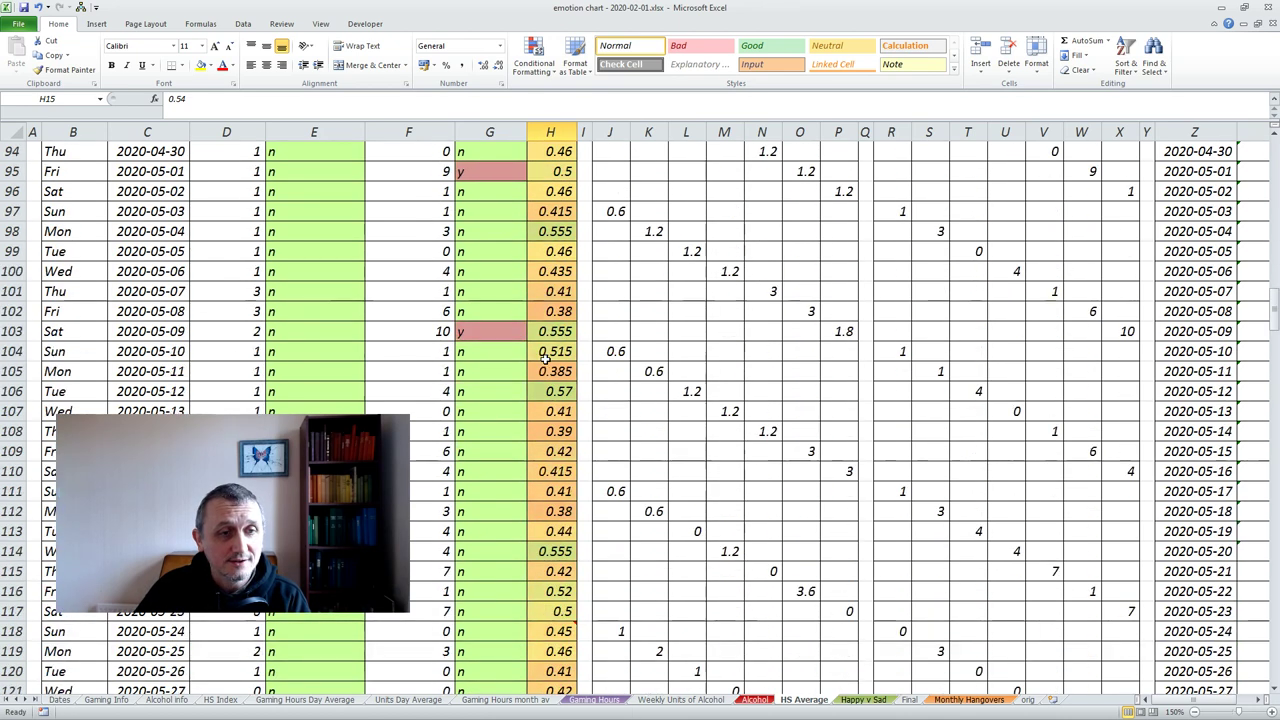
scroll(546, 340, up, 20)
scroll(545, 327, up, 2)
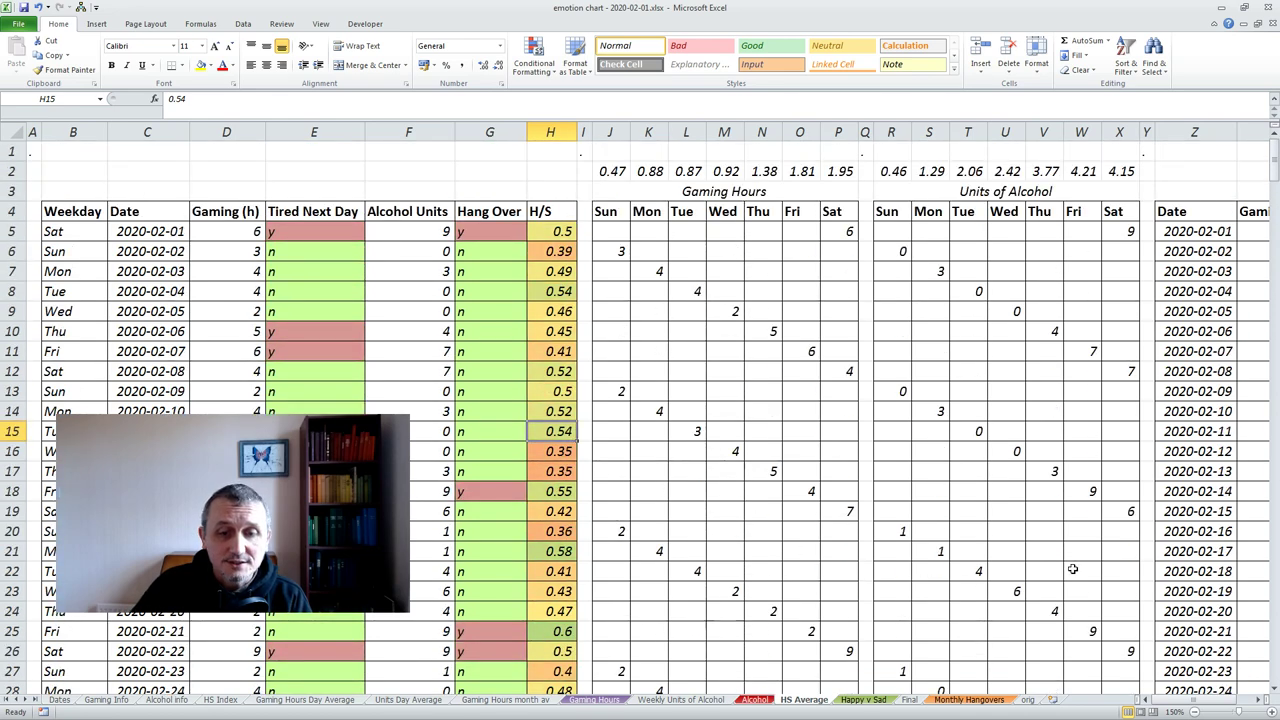
drag(1185, 700, 1205, 705)
click(1212, 491)
scroll(1215, 490, down, 10)
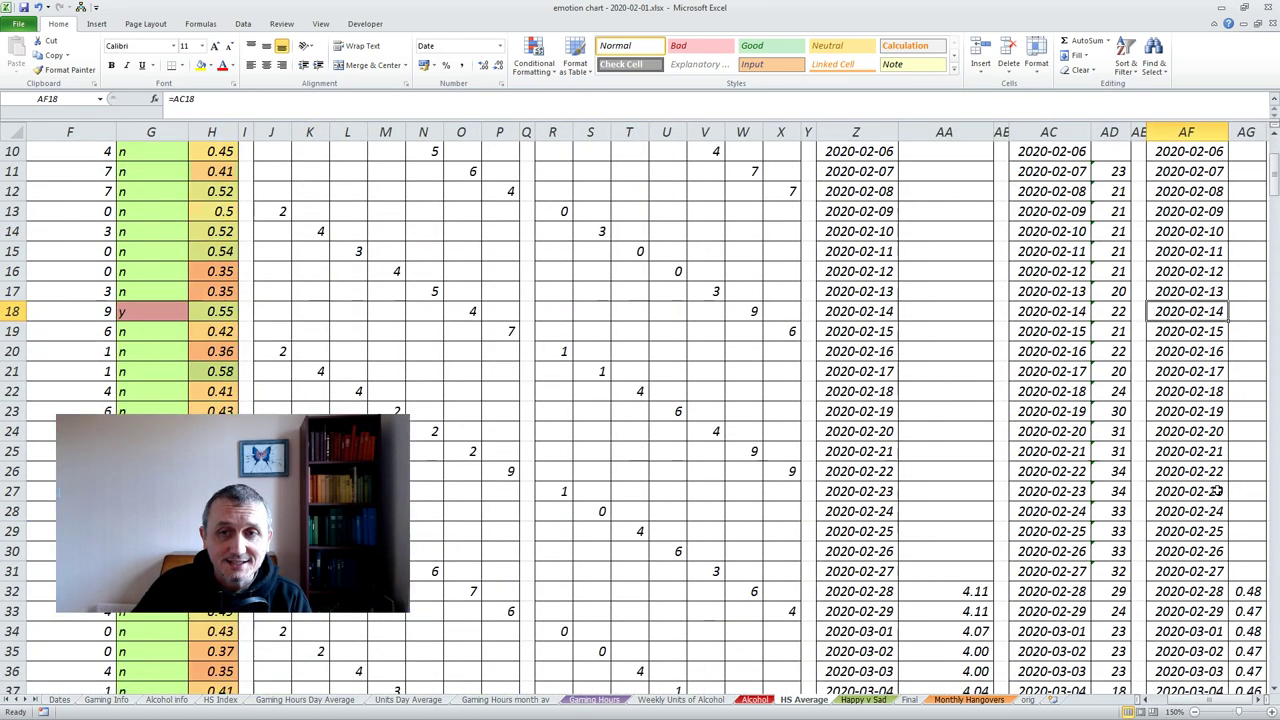
Show the Happy v Sad line chart of the rolling Happy / Sad average through 2020.
click(863, 699)
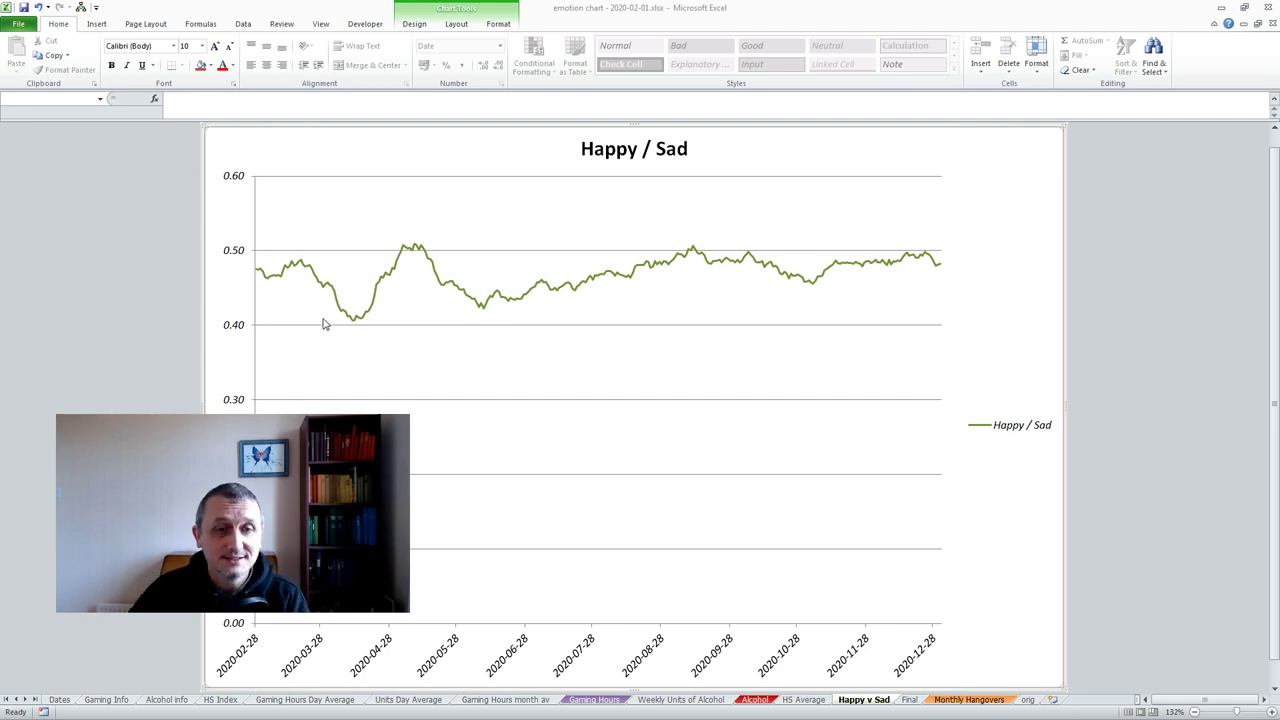
On the Final sheet, inspect the weekday-split alcohol formula and the top of the Hangovers column.
click(909, 699)
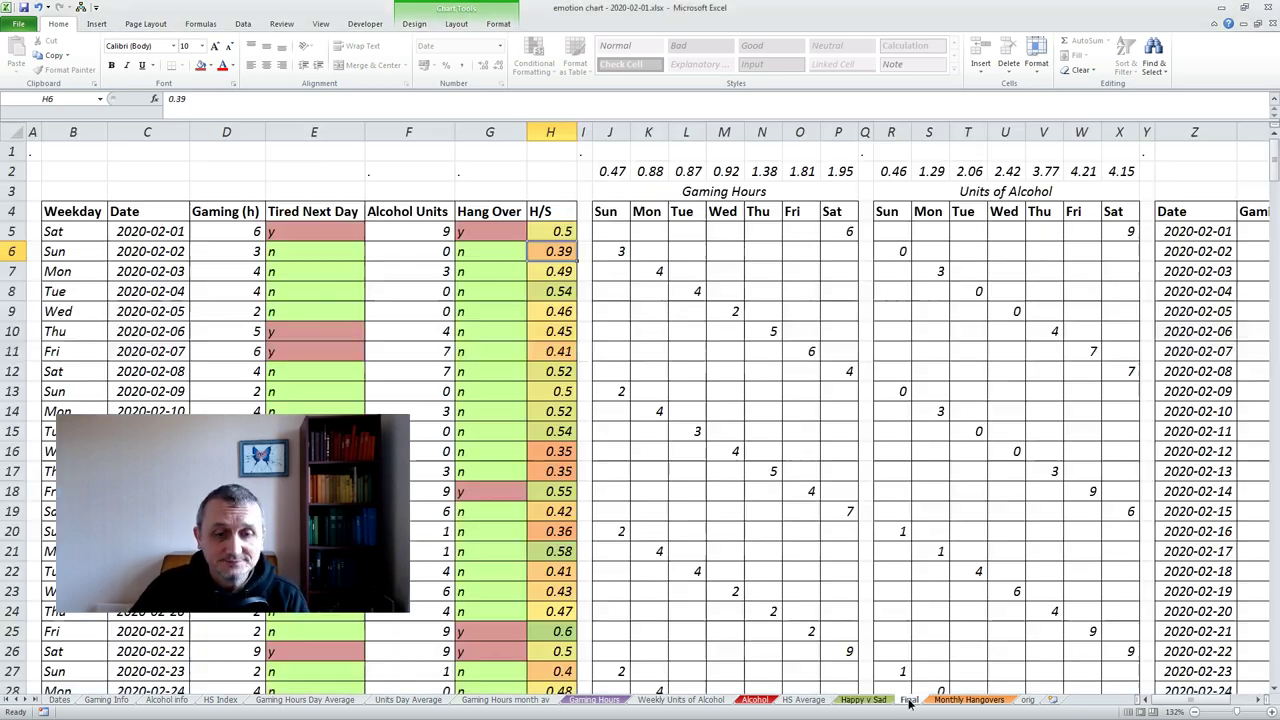
click(940, 465)
drag(1162, 702, 1192, 706)
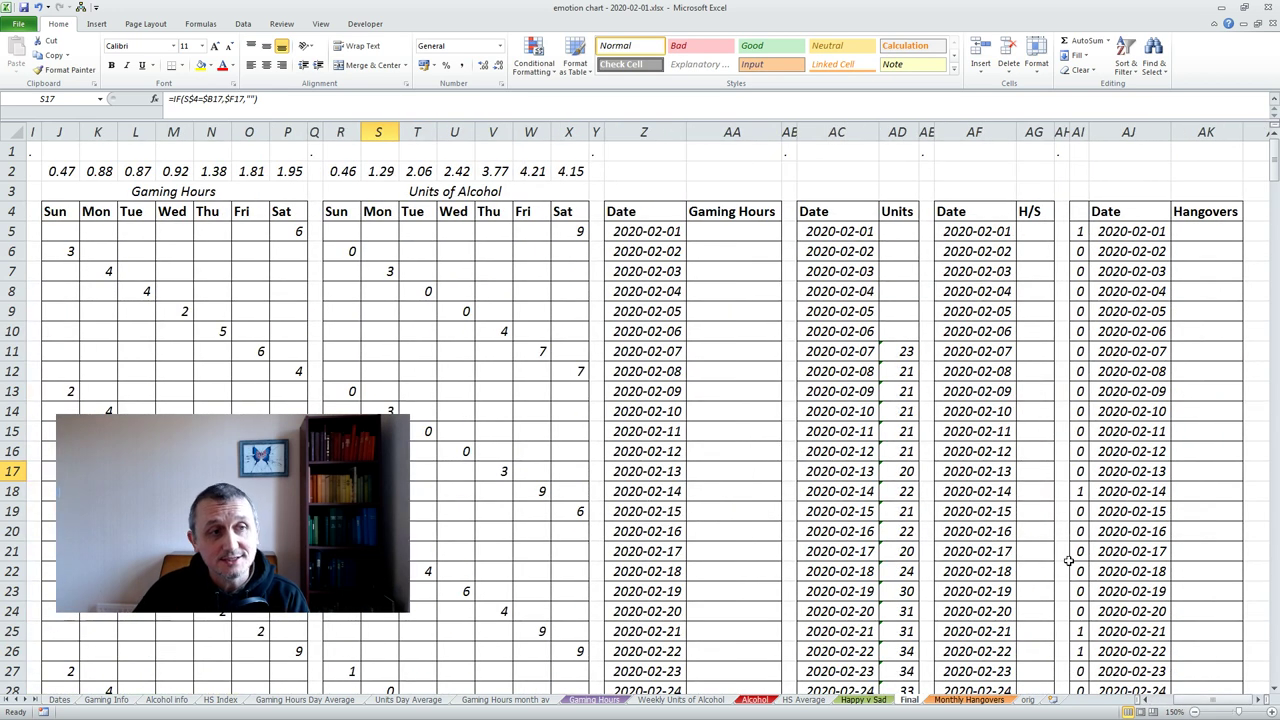
click(1206, 312)
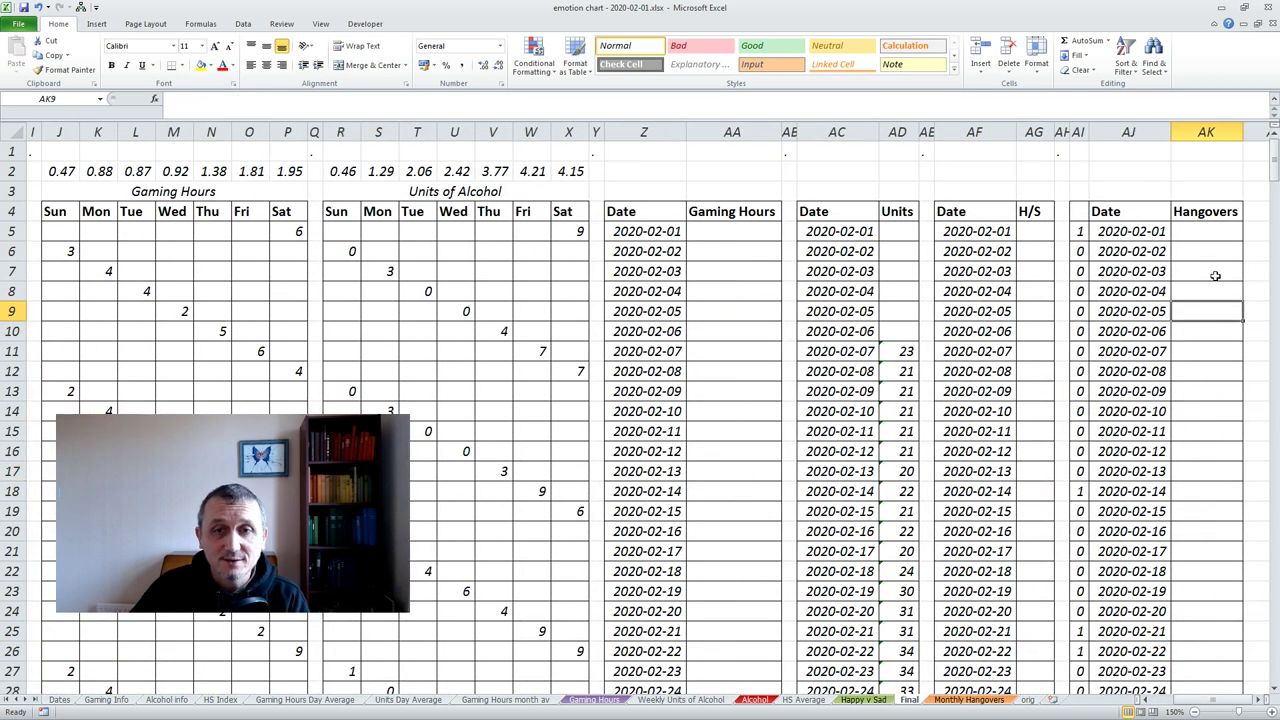
click(1200, 331)
scroll(1191, 369, down, 6)
scroll(1191, 367, up, 6)
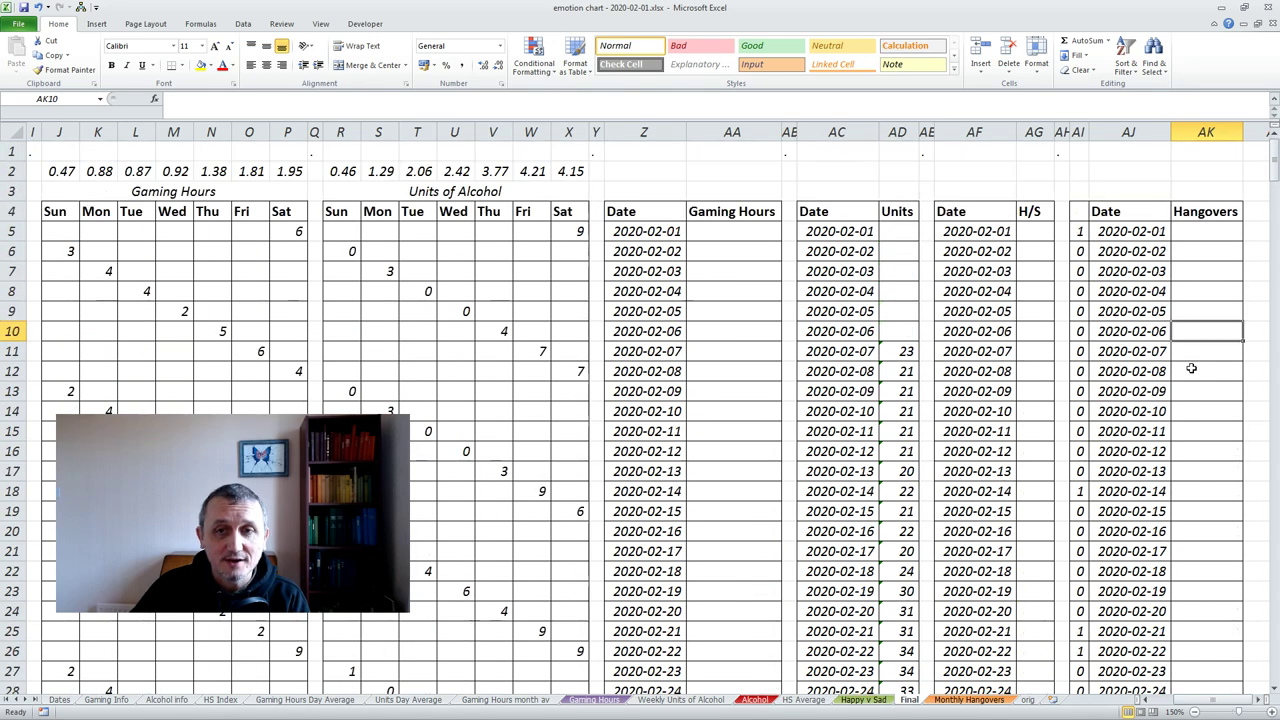
drag(1205, 700, 1178, 700)
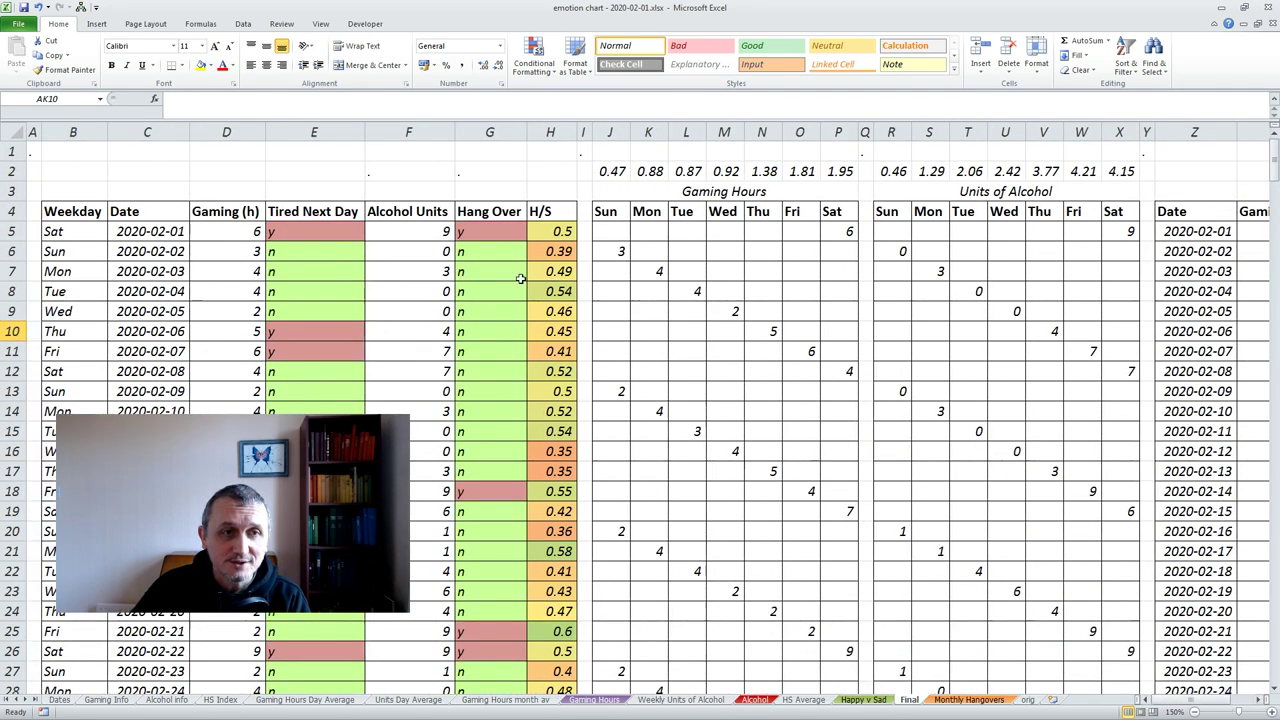
Check the Hang Over flag formulas down to the 2020-02-07 row.
click(507, 244)
click(497, 270)
click(494, 288)
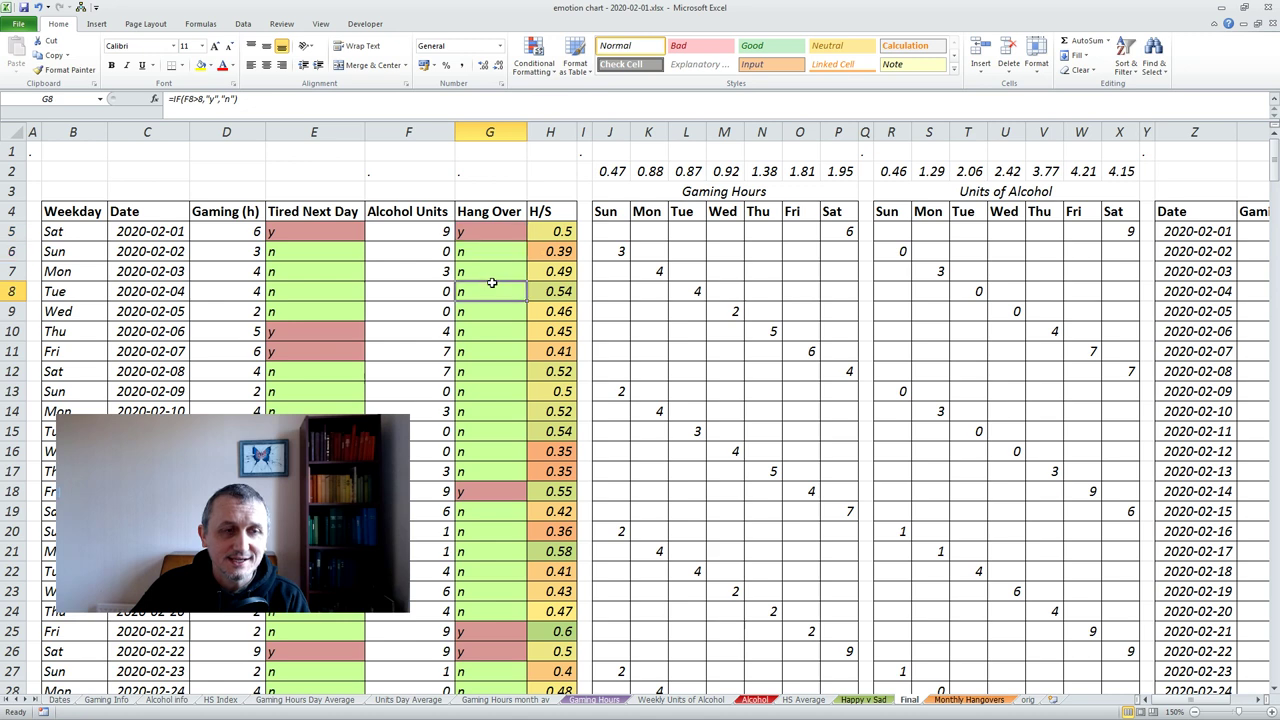
click(488, 349)
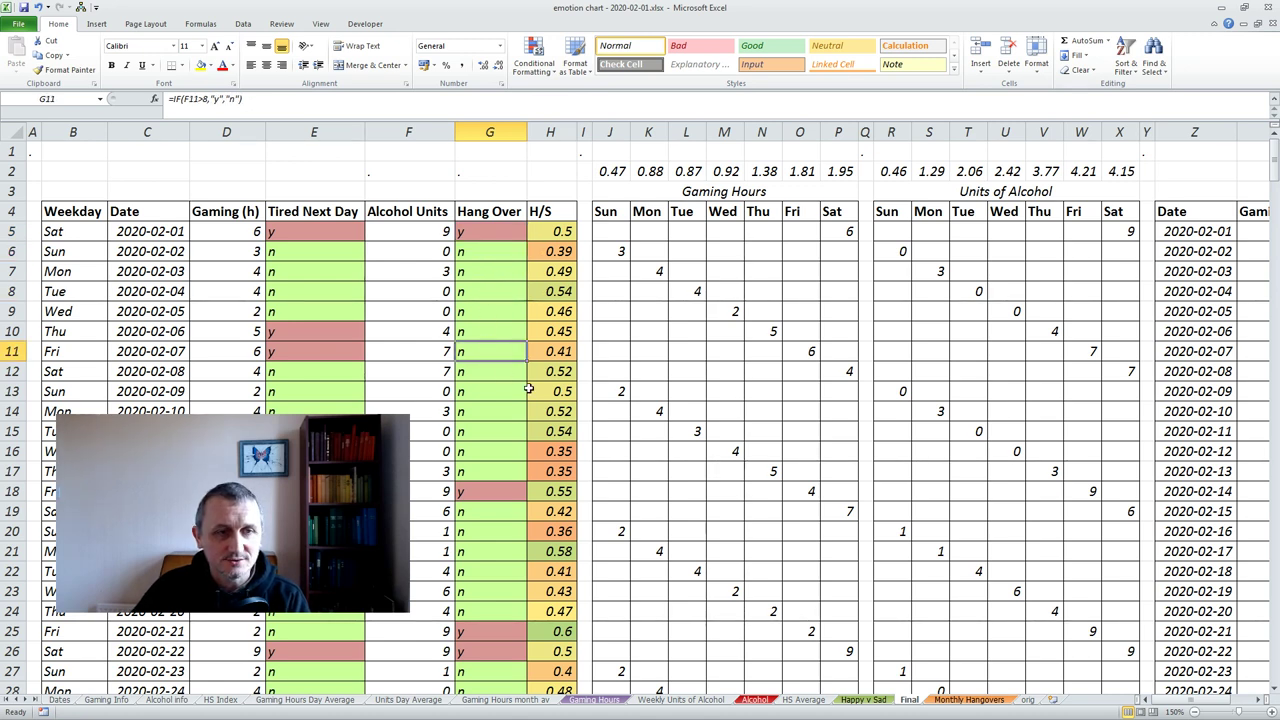
Inspect the 1-or-0 hangover count and rolling hangover sum formulas, then show the Monthly Hangovers chart.
scroll(1246, 692, right, 3)
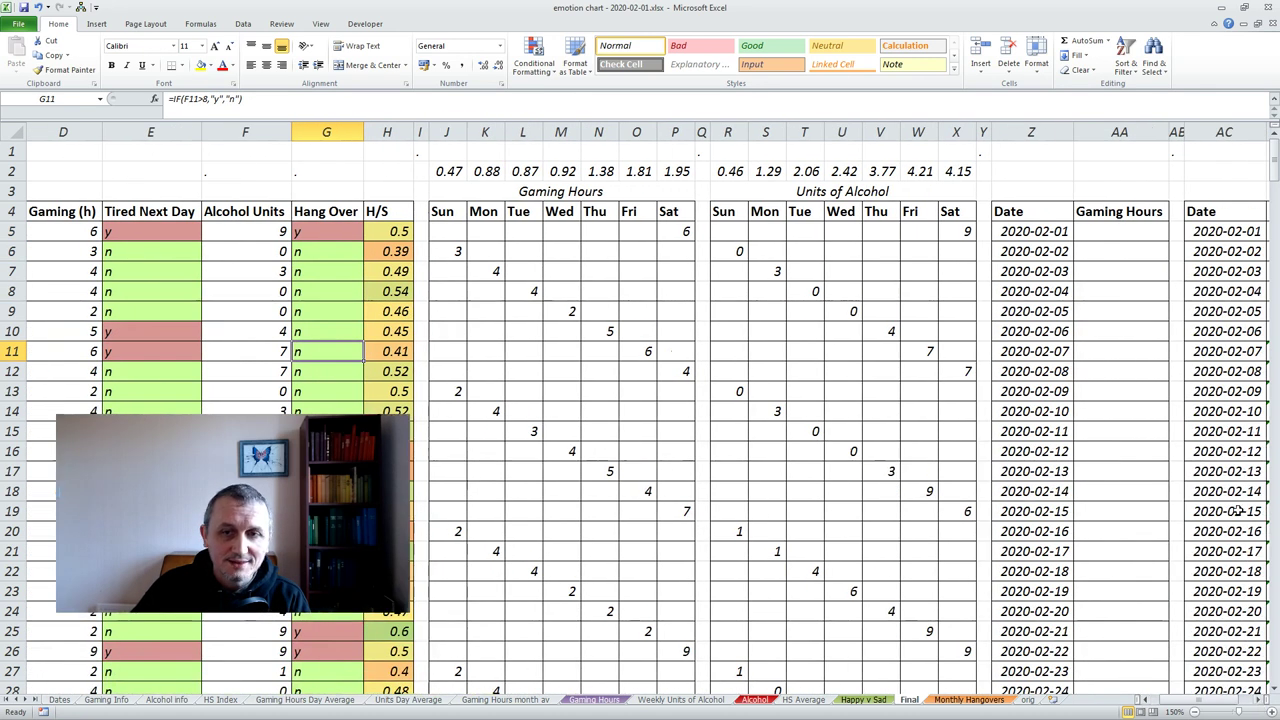
scroll(1253, 690, right, 3)
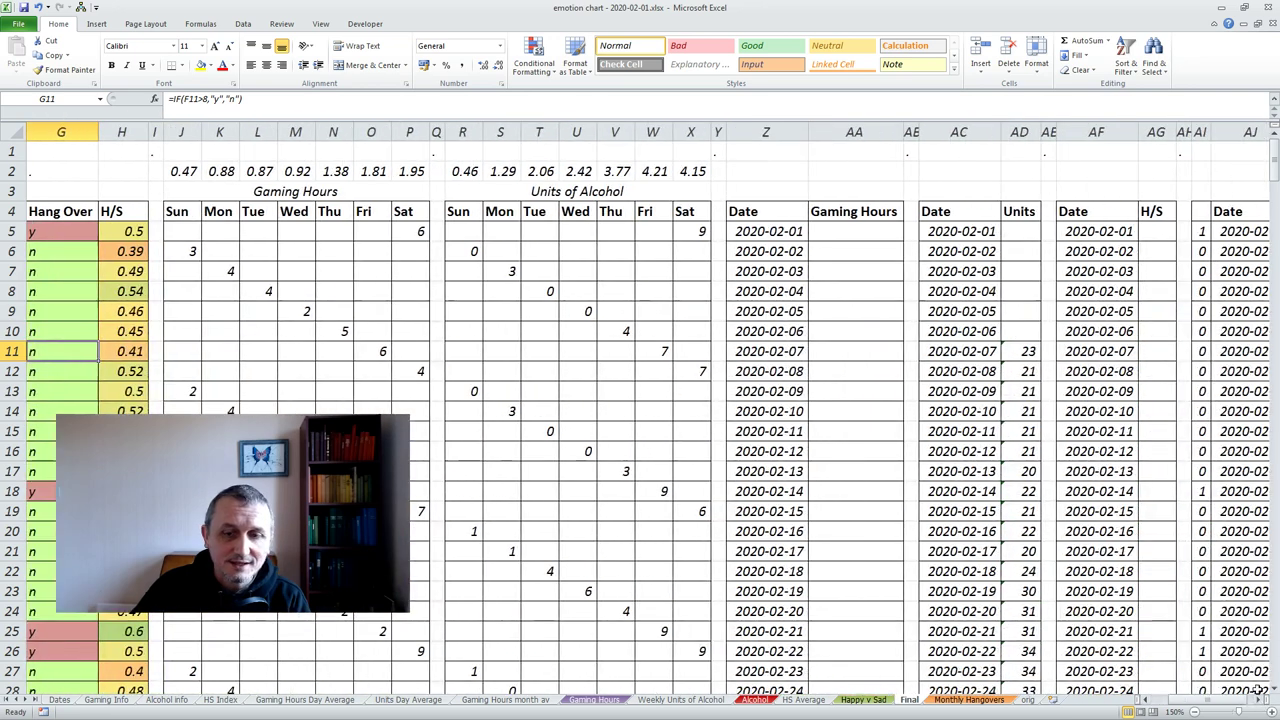
scroll(1262, 706, right, 4)
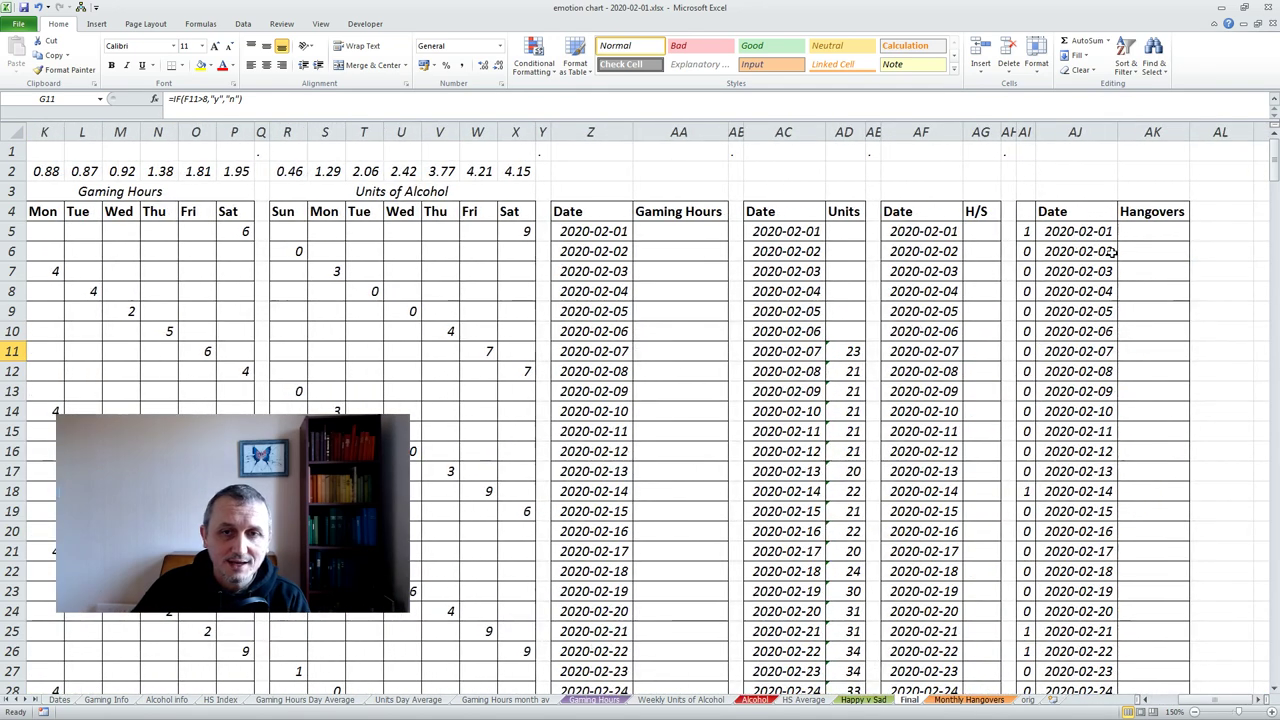
click(1027, 238)
click(1027, 331)
click(1075, 431)
scroll(1100, 400, down, 7)
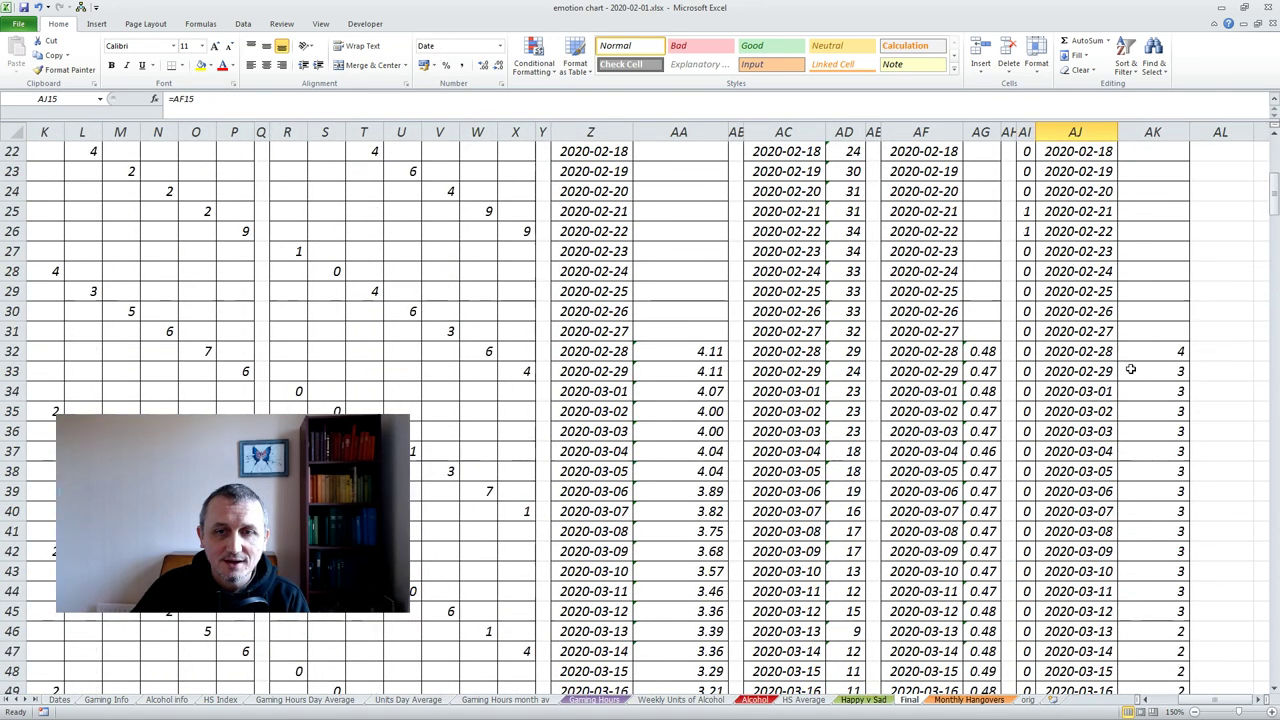
click(1165, 351)
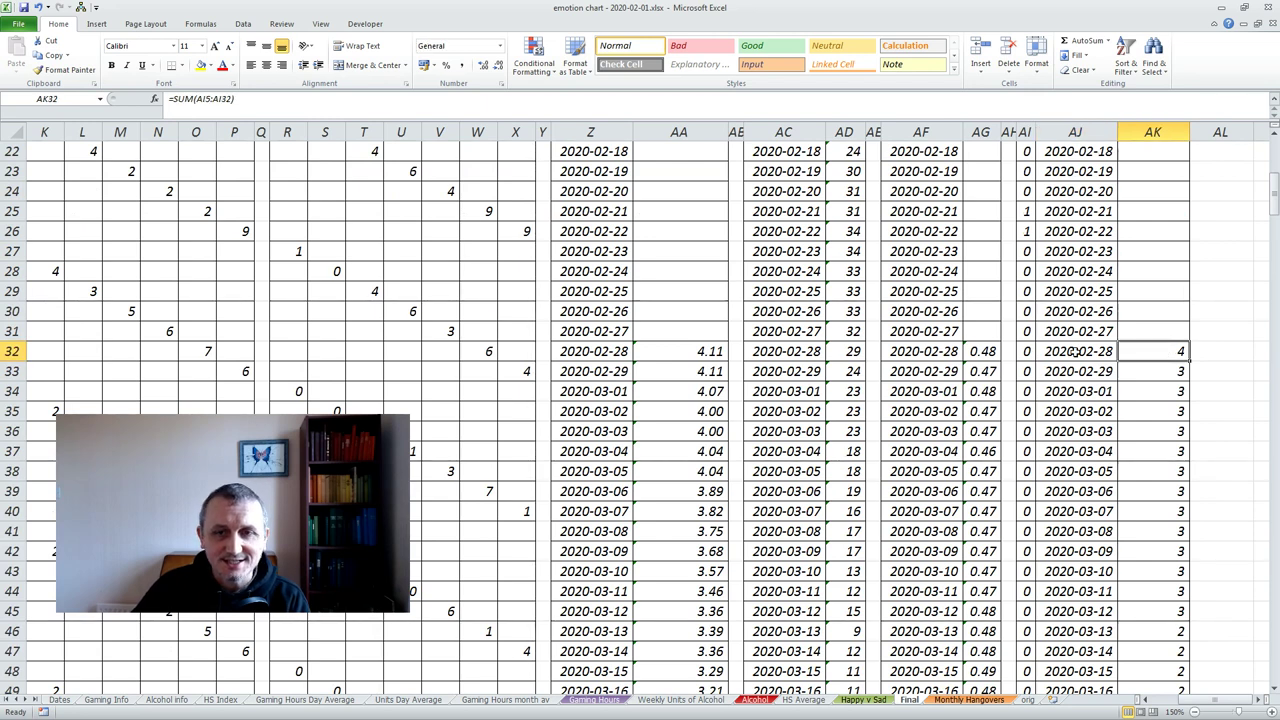
click(1150, 371)
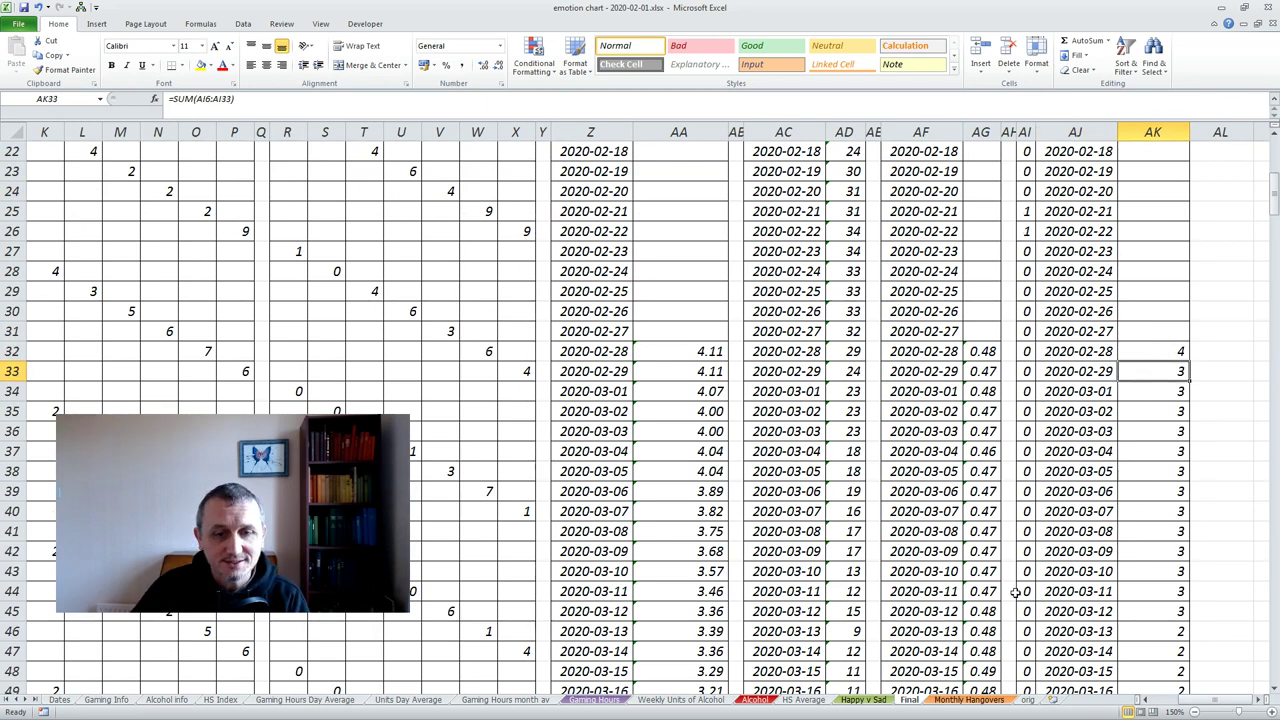
click(966, 699)
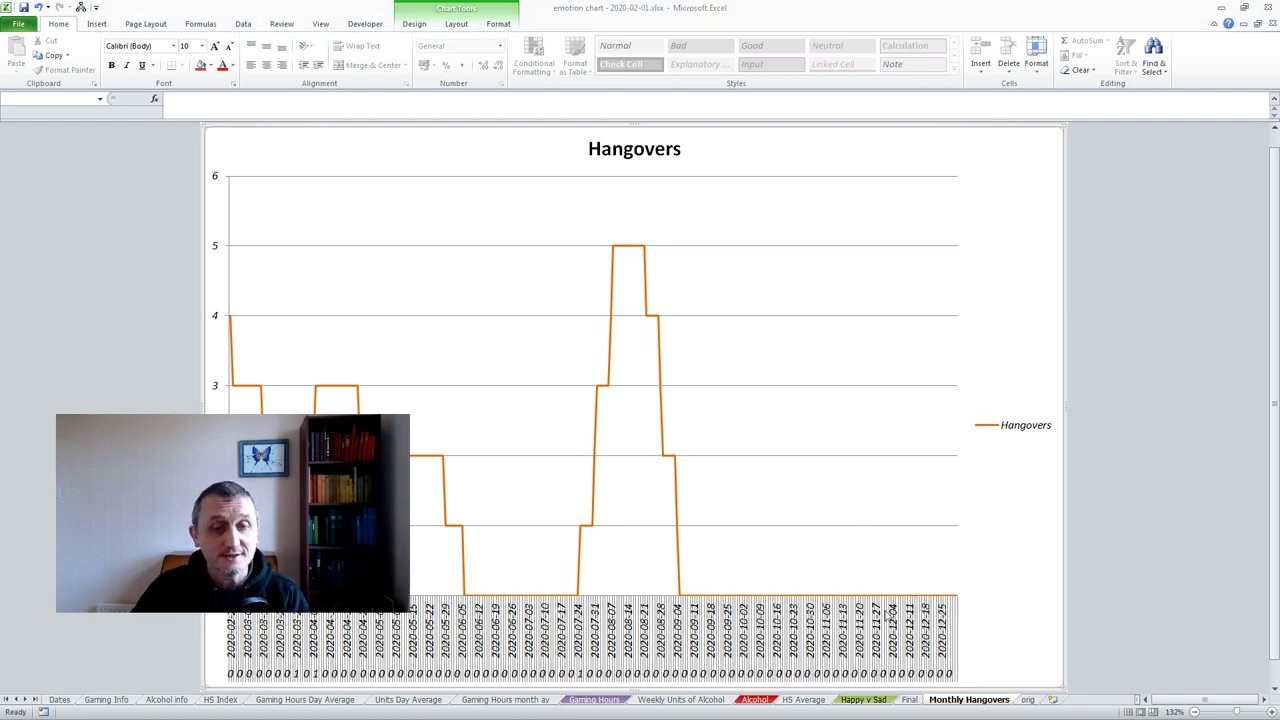
Go back to the Final sheet, where the rolling hangover count reads 4 on 2020-02-28.
click(909, 699)
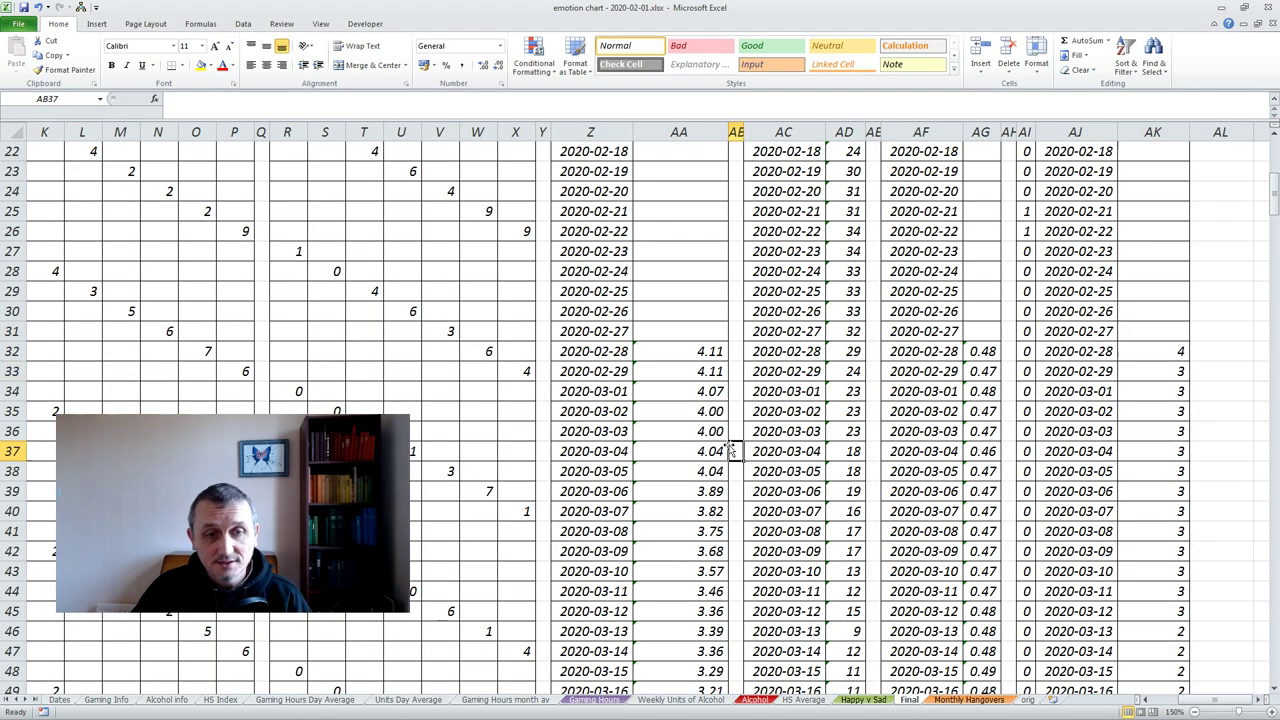
Jump to cell A1 of the Final sheet with Ctrl+Home.
key(ctrl+Home)
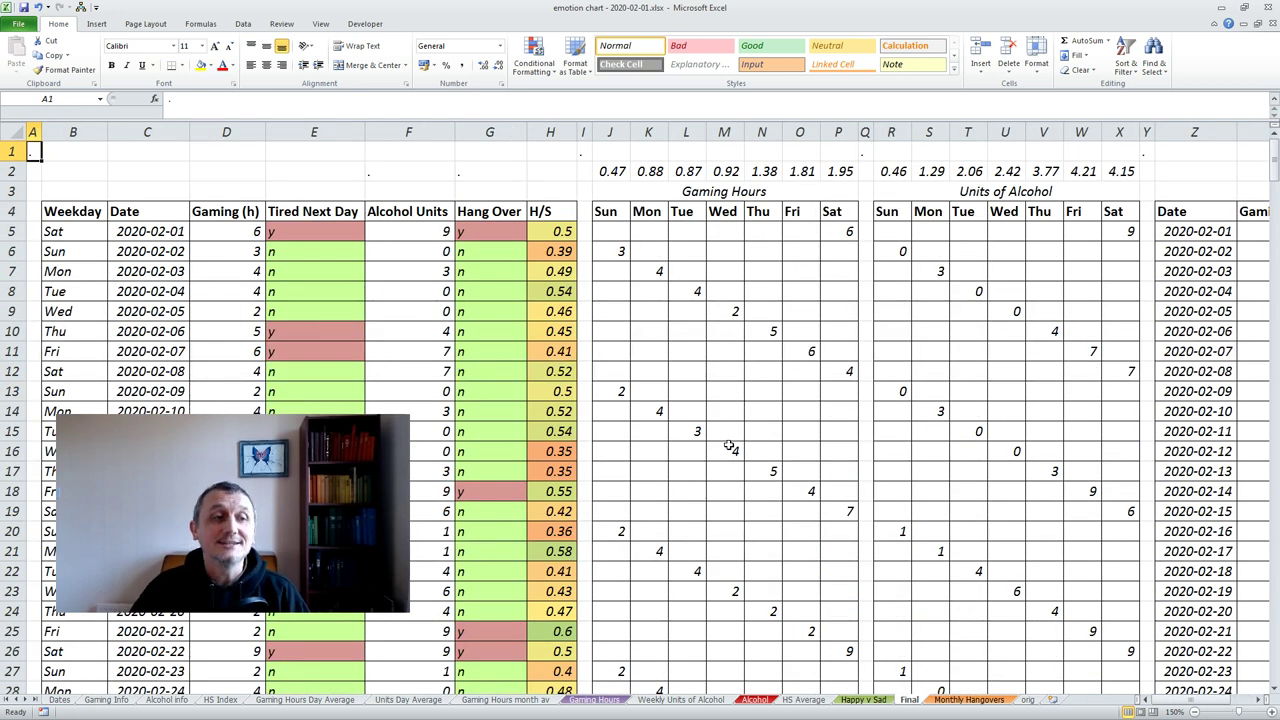